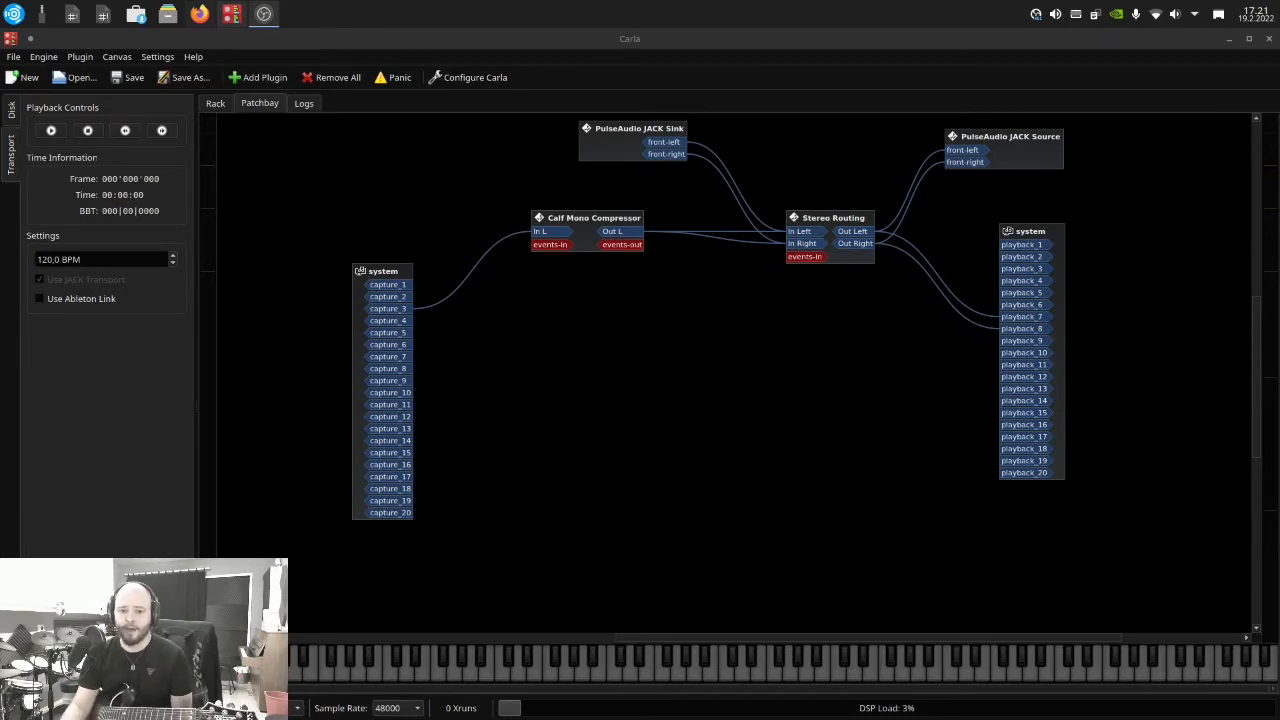
# Place the system playback box directly beside the system capture box and zoom in to examine their port lists
pyautogui.moveTo(1063, 238); pyautogui.dragTo(476, 252)
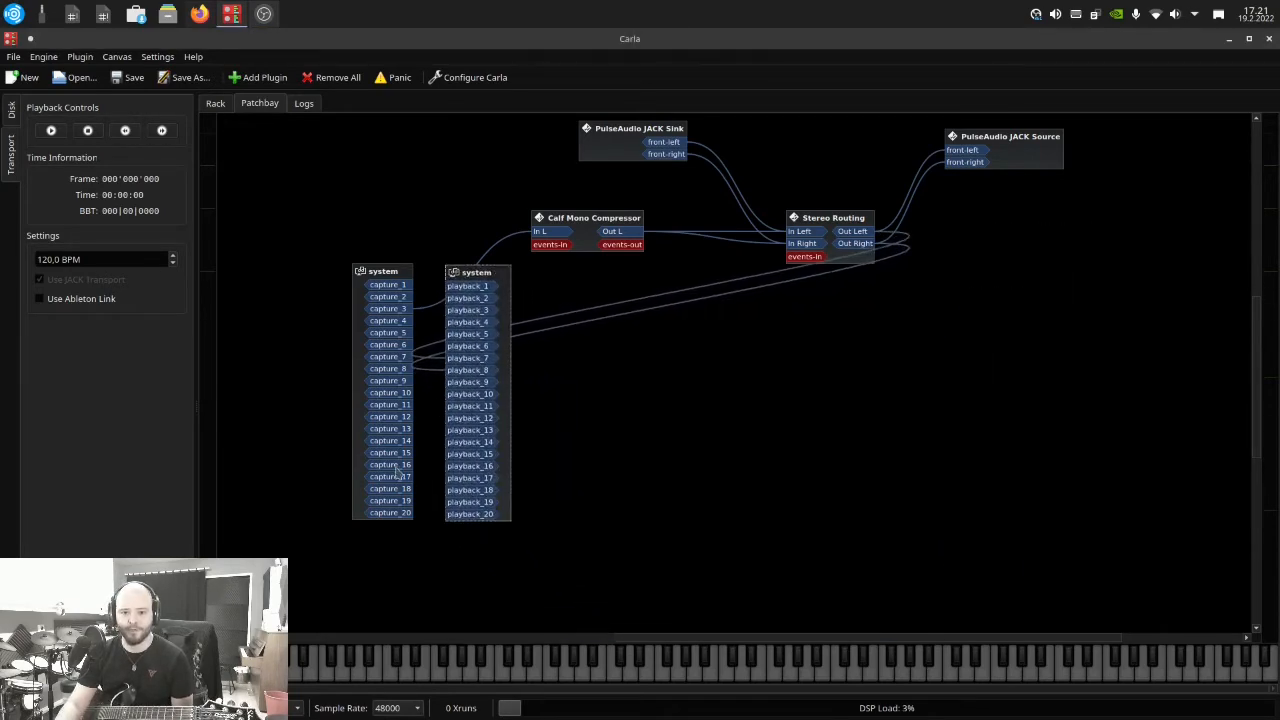
pyautogui.scroll(2, 392, 504)
pyautogui.scroll(-1, 360, 223)
pyautogui.scroll(2, 364, 228)
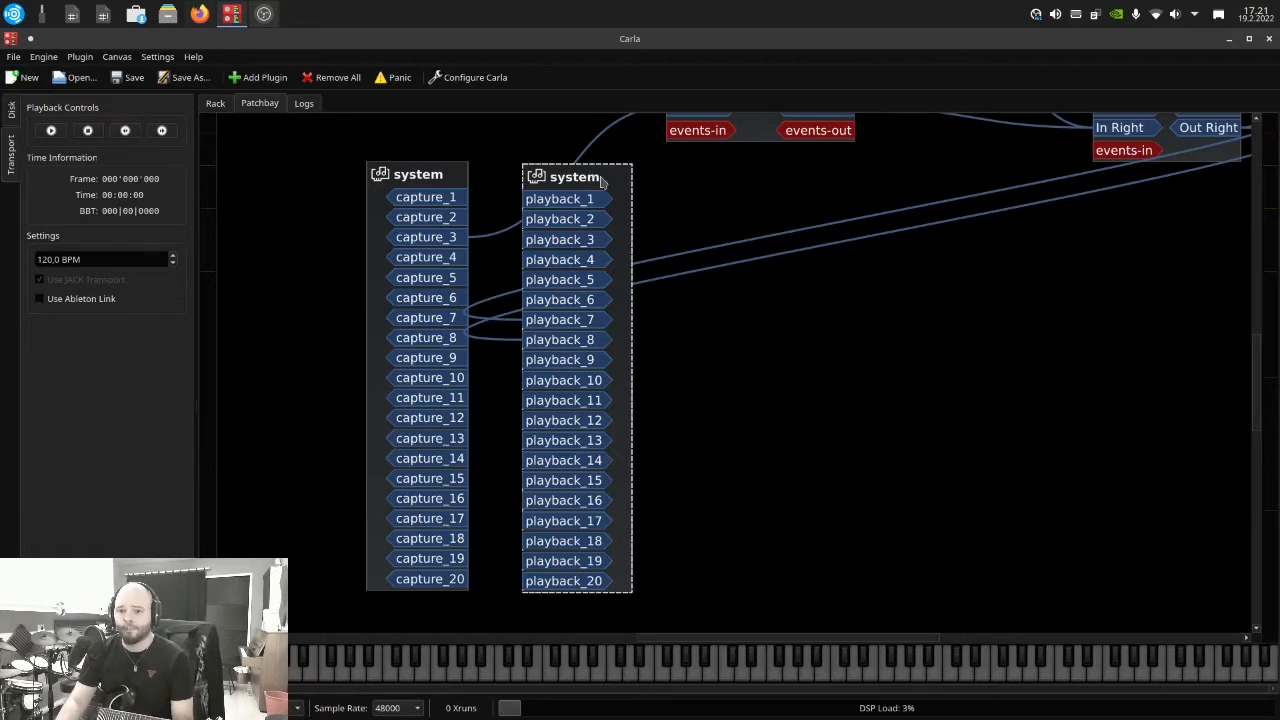
# Move the system playback box back to the far side of the patch, to the right of Stereo Routing
pyautogui.moveTo(603, 178); pyautogui.dragTo(1175, 195)
pyautogui.scroll(-3, 806, 297)
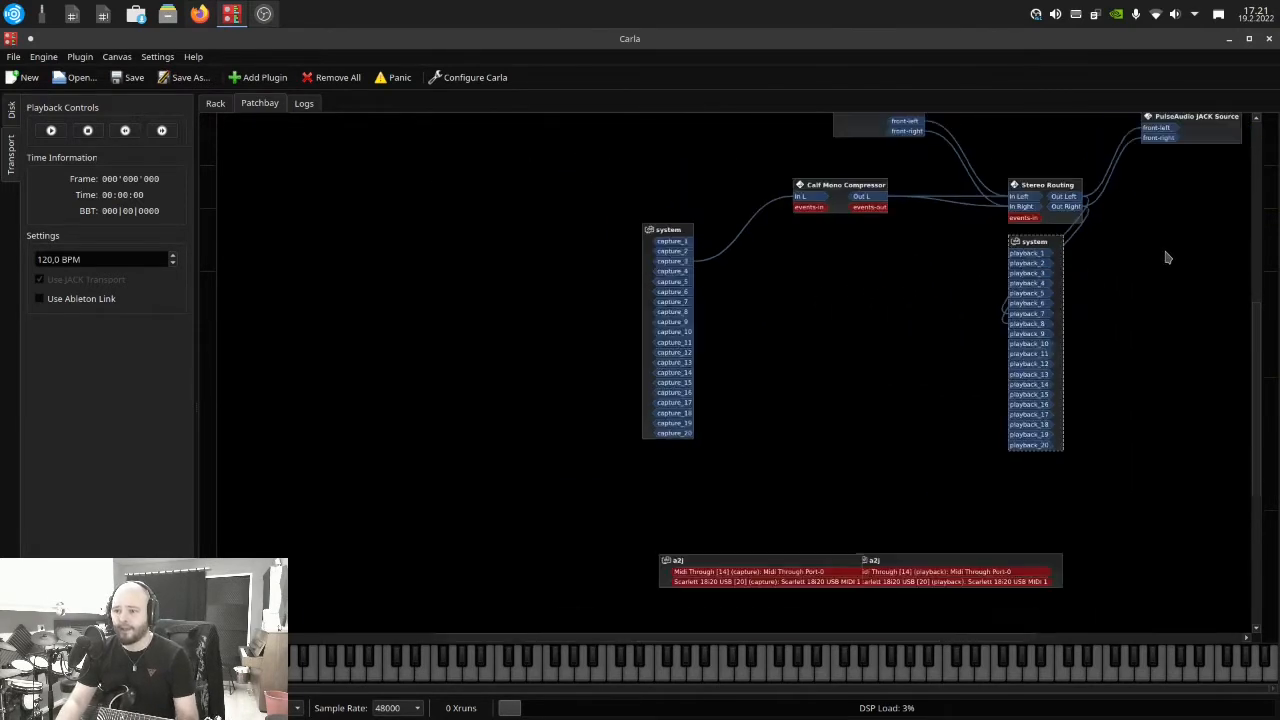
pyautogui.moveTo(838, 637); pyautogui.dragTo(962, 632)
pyautogui.scroll(2, 1057, 191)
pyautogui.moveTo(761, 260); pyautogui.dragTo(1017, 222)
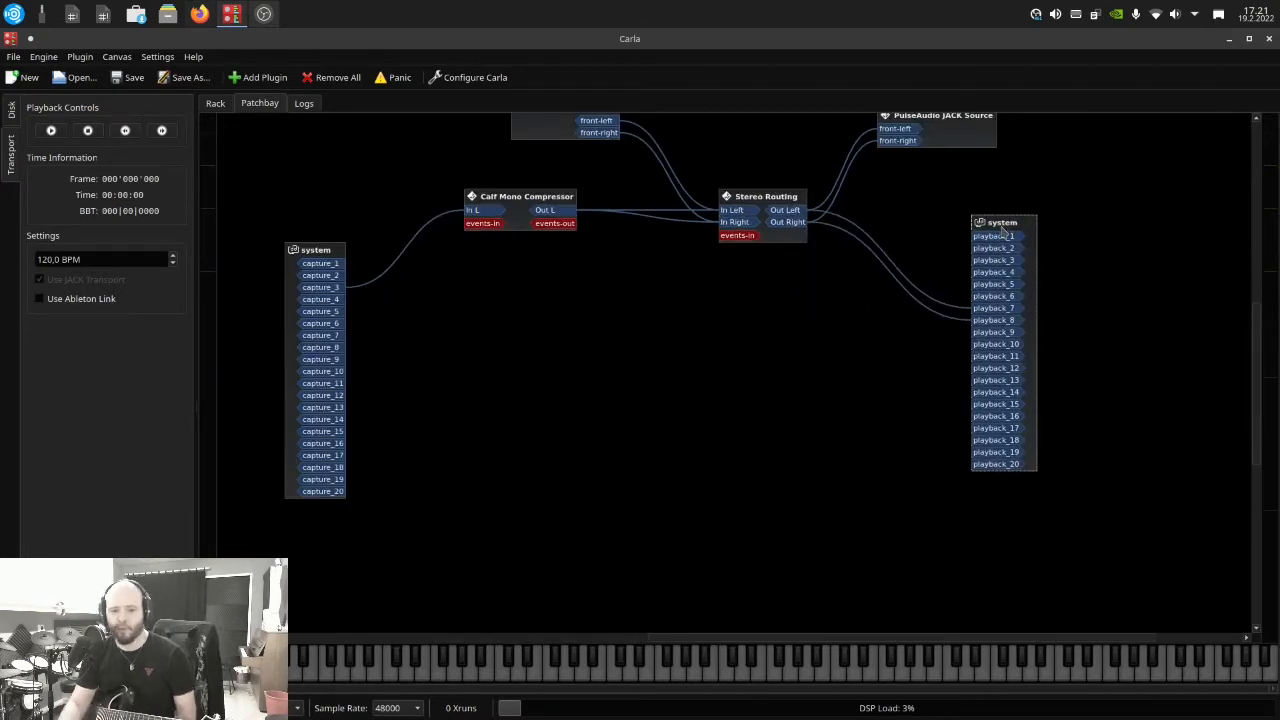
pyautogui.moveTo(330, 312); pyautogui.dragTo(549, 385)
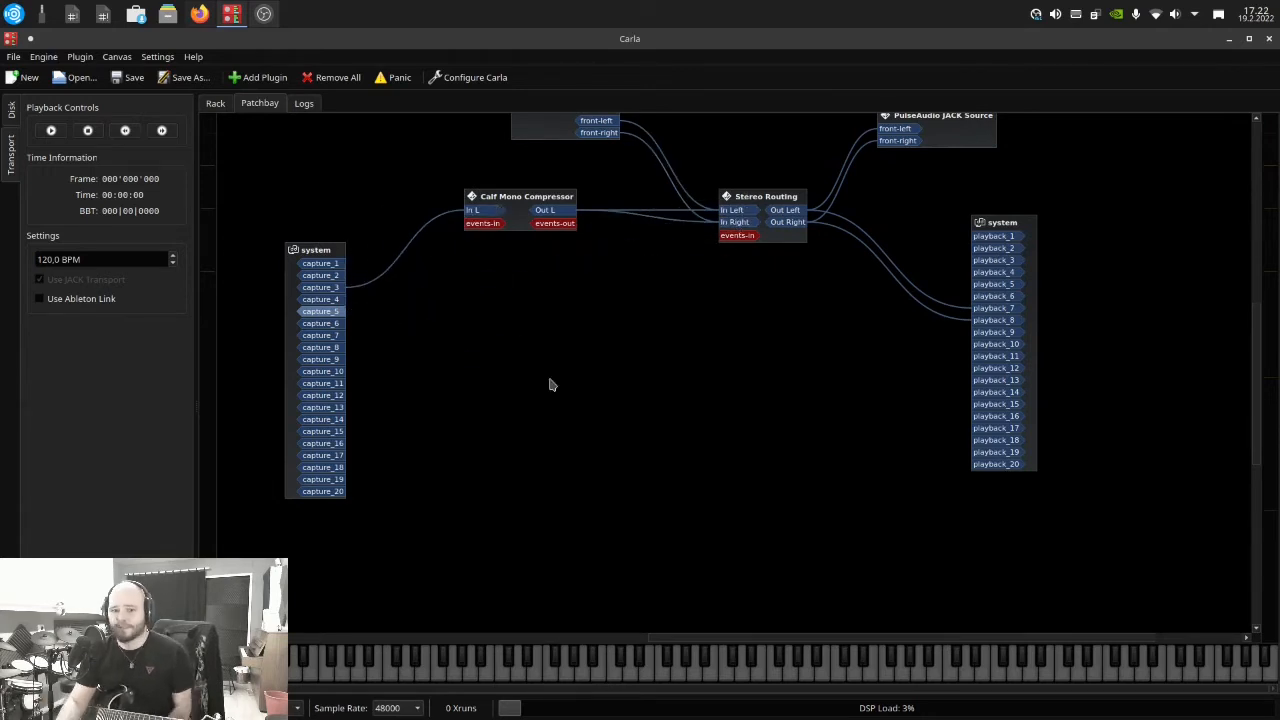
# Reposition the PulseAudio JACK Sink box above the Calf Mono Compressor and the PulseAudio JACK Source box higher above the system playback box
pyautogui.scroll(1, 680, 403)
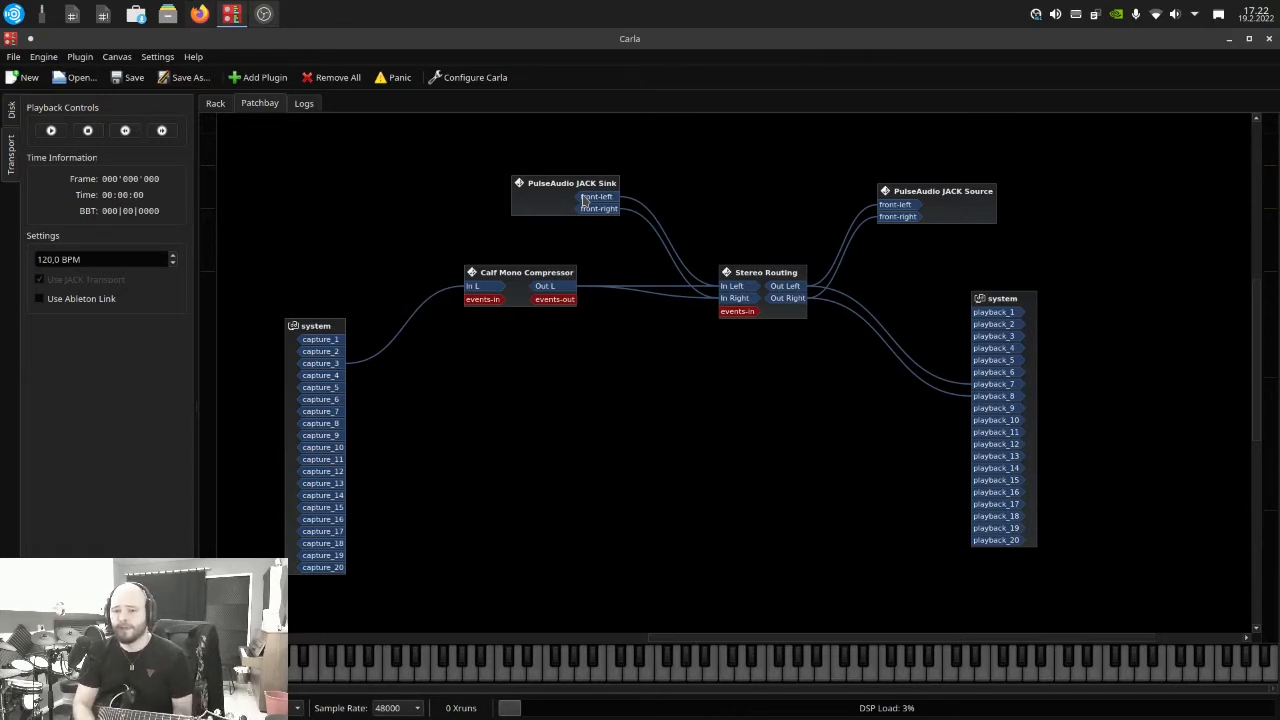
pyautogui.moveTo(529, 211); pyautogui.dragTo(503, 157)
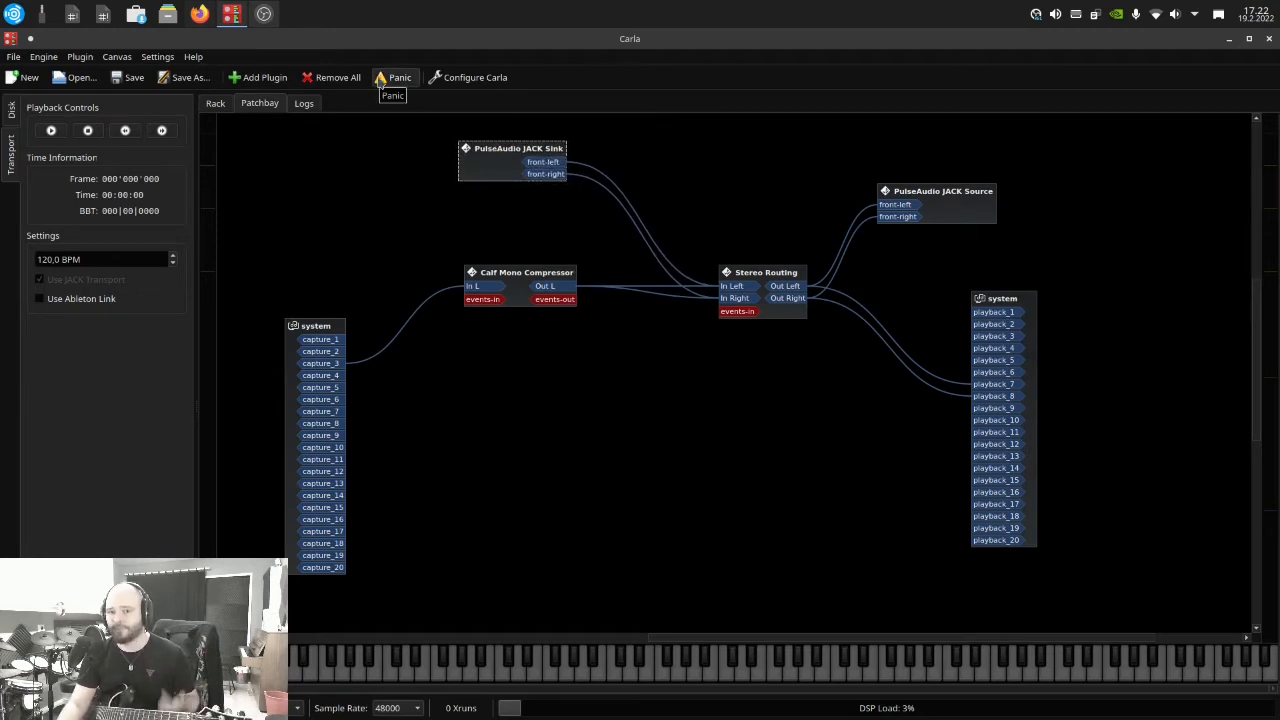
pyautogui.moveTo(476, 163); pyautogui.dragTo(468, 174)
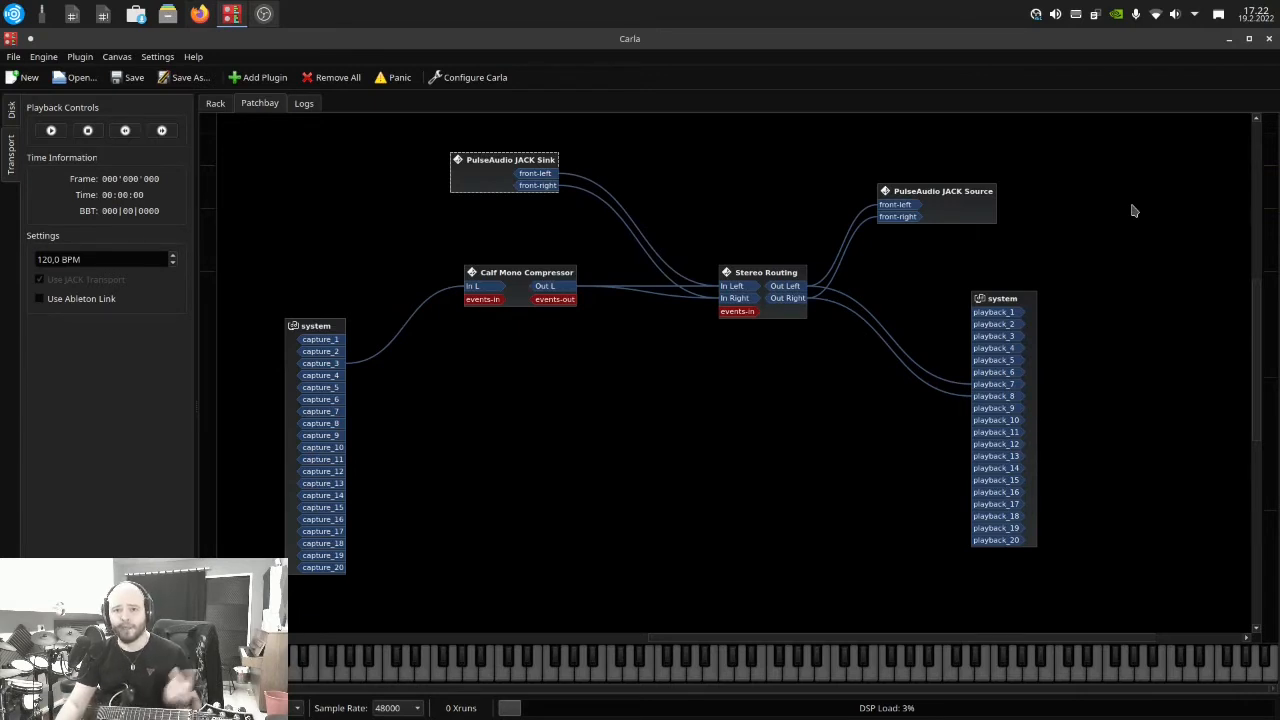
pyautogui.moveTo(970, 216); pyautogui.dragTo(955, 185)
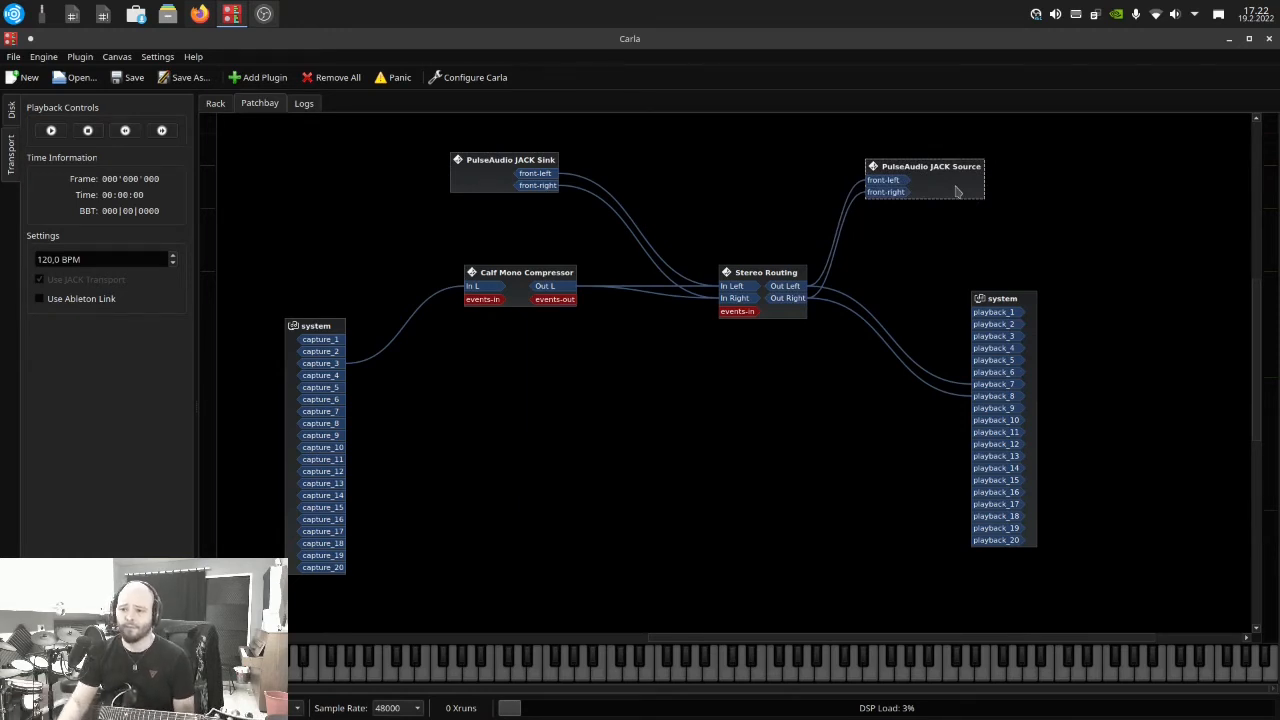
pyautogui.moveTo(956, 191); pyautogui.dragTo(991, 165)
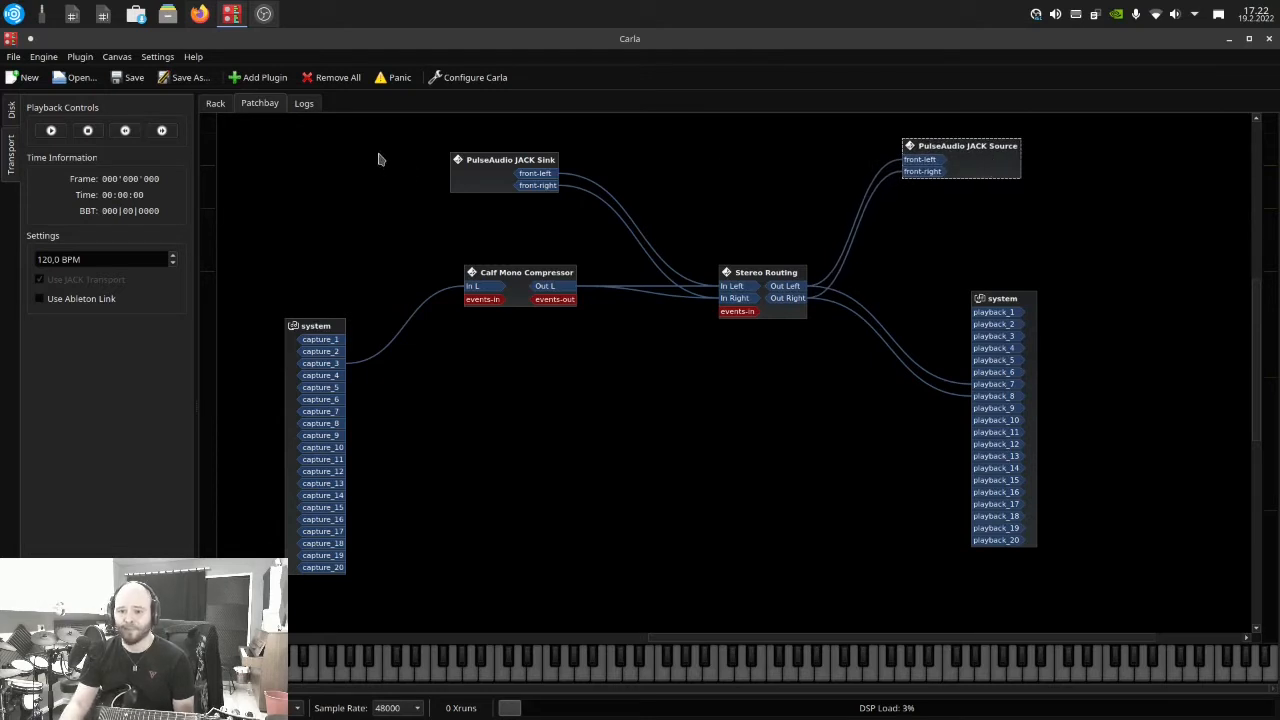
pyautogui.moveTo(467, 162); pyautogui.dragTo(460, 156)
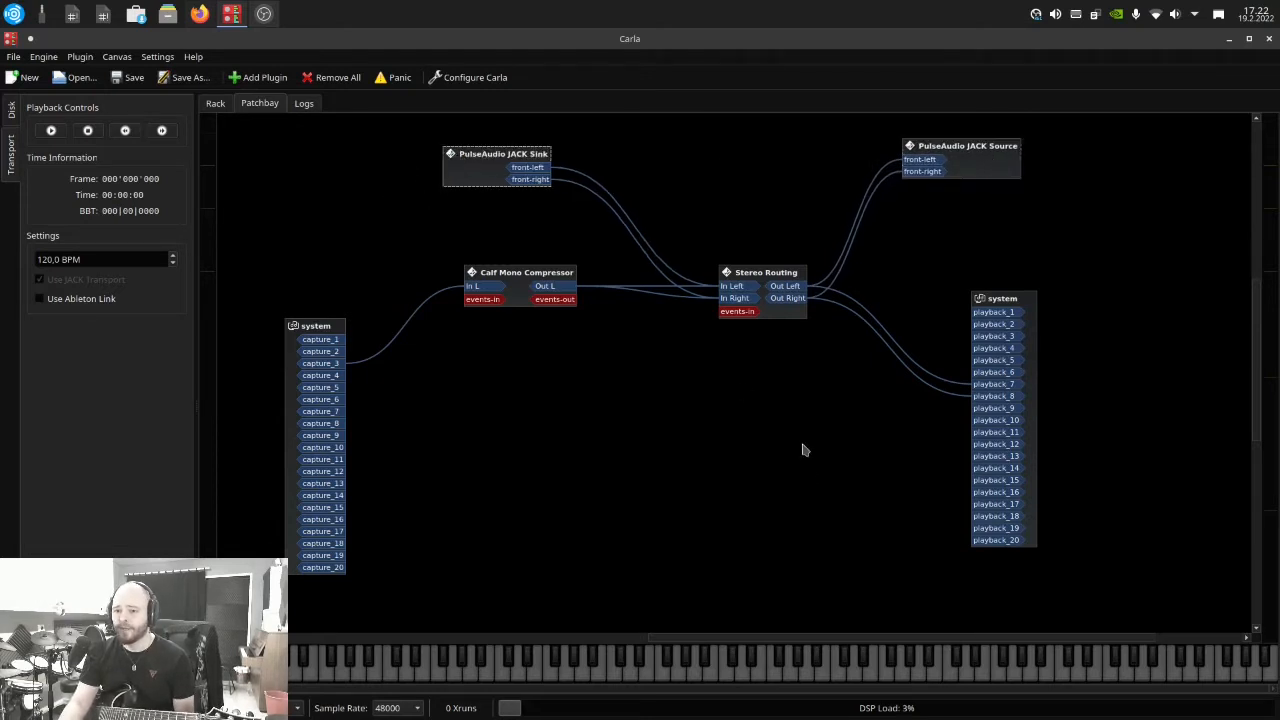
# Shift the Stereo Routing and system playback boxes slightly upward in the patch
pyautogui.moveTo(766, 276)
pyautogui.mouseDown()
pyautogui.moveTo(755, 278)
pyautogui.moveTo(770, 268)
pyautogui.mouseUp()
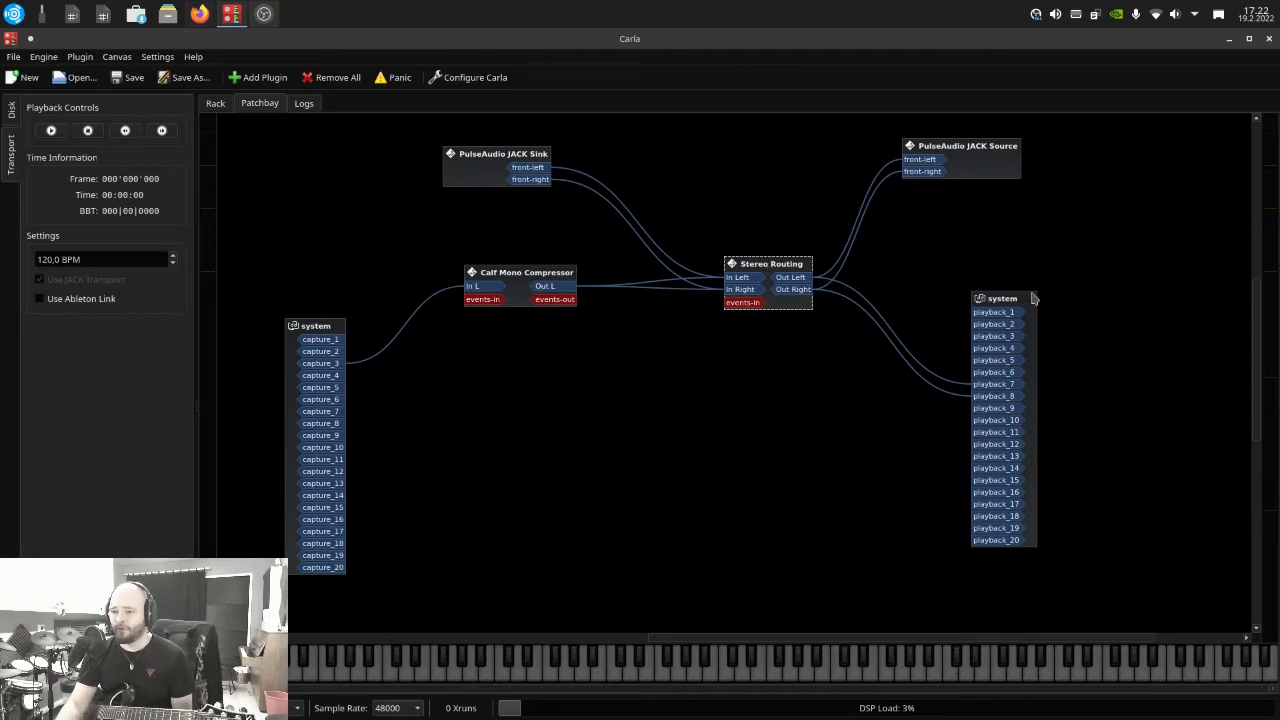
pyautogui.moveTo(1018, 302); pyautogui.dragTo(1013, 297)
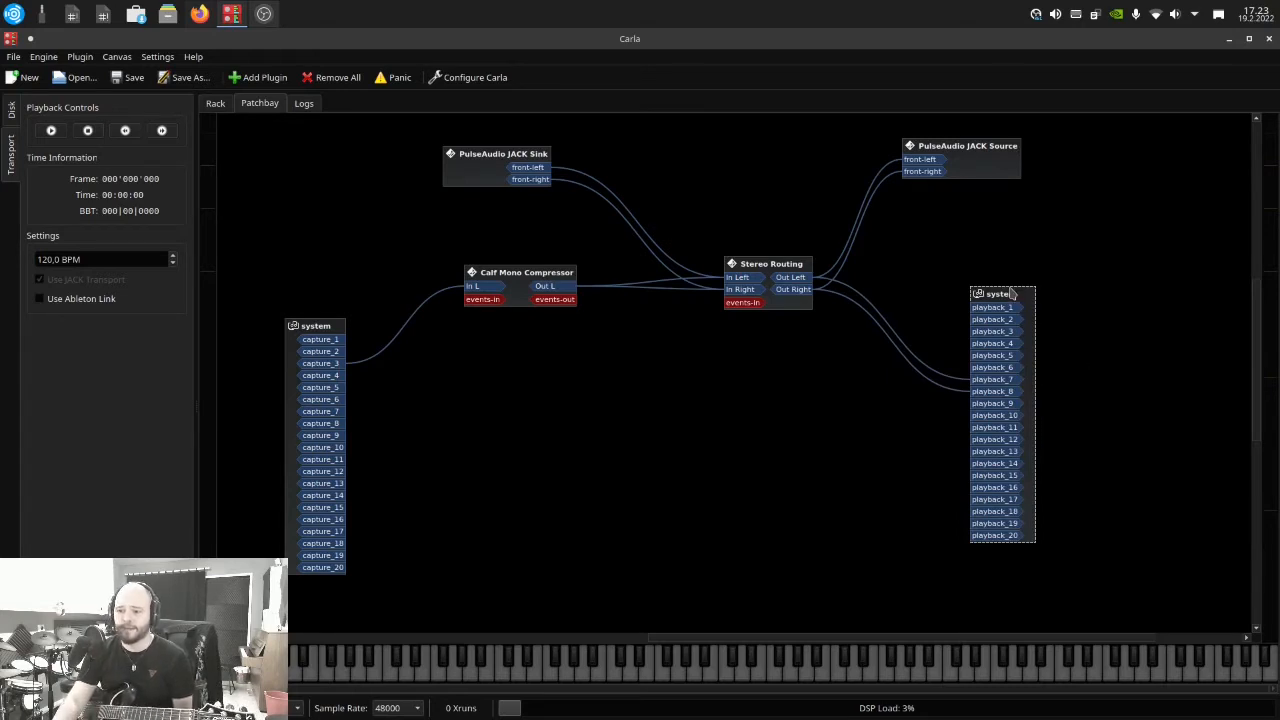
pyautogui.click(993, 313)
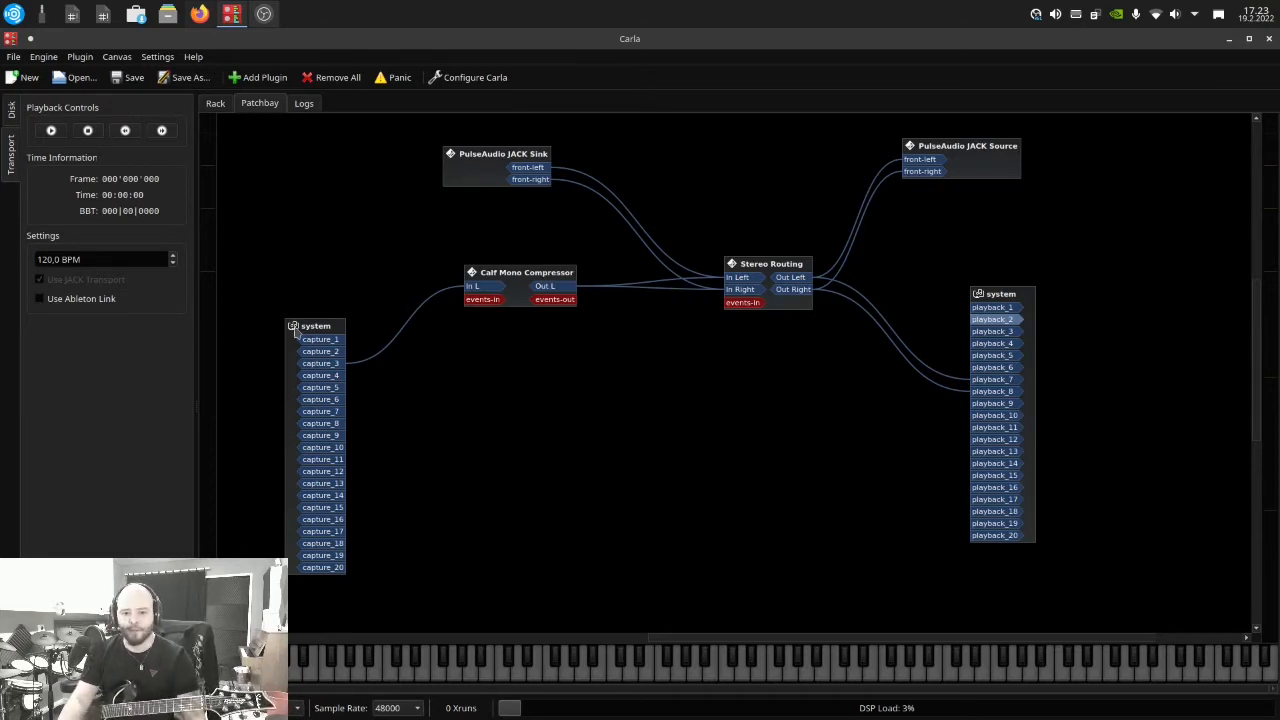
# Connect capture_1 to the In Left and In Right ports of Stereo Routing, moving the Calf Mono Compressor clear of the cables
pyautogui.moveTo(337, 340); pyautogui.dragTo(741, 279)
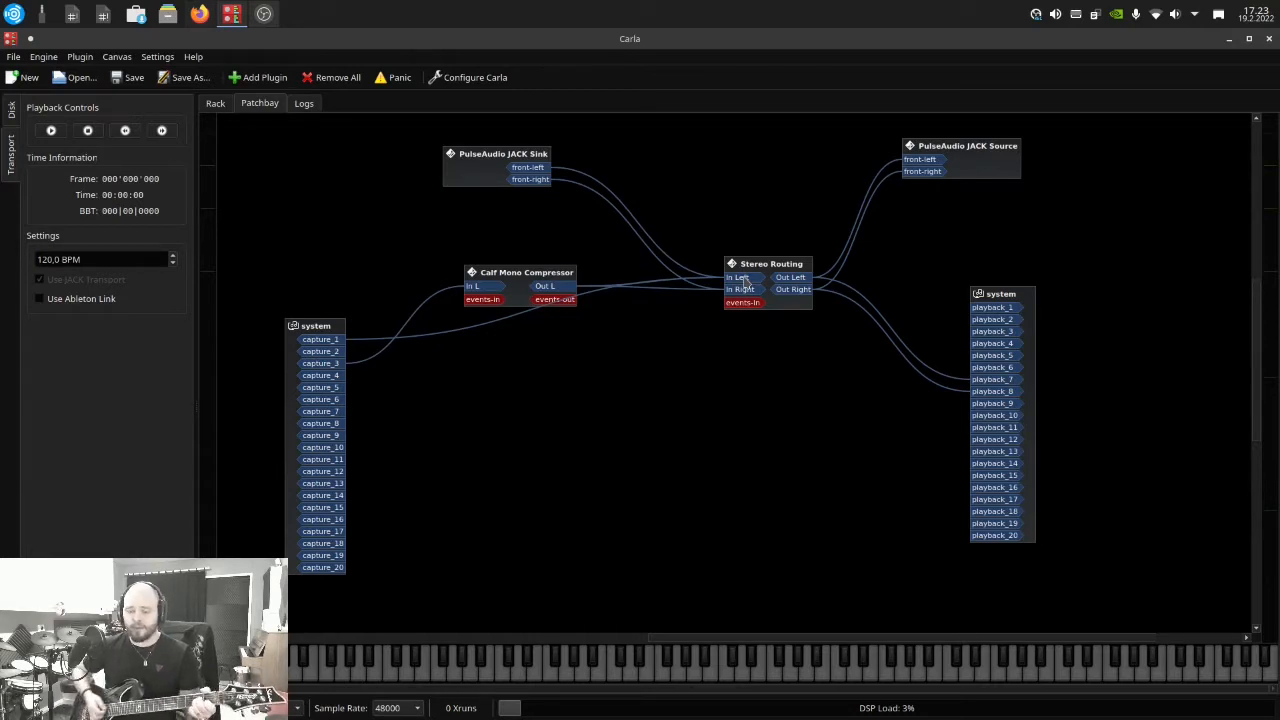
pyautogui.moveTo(520, 287); pyautogui.dragTo(488, 249)
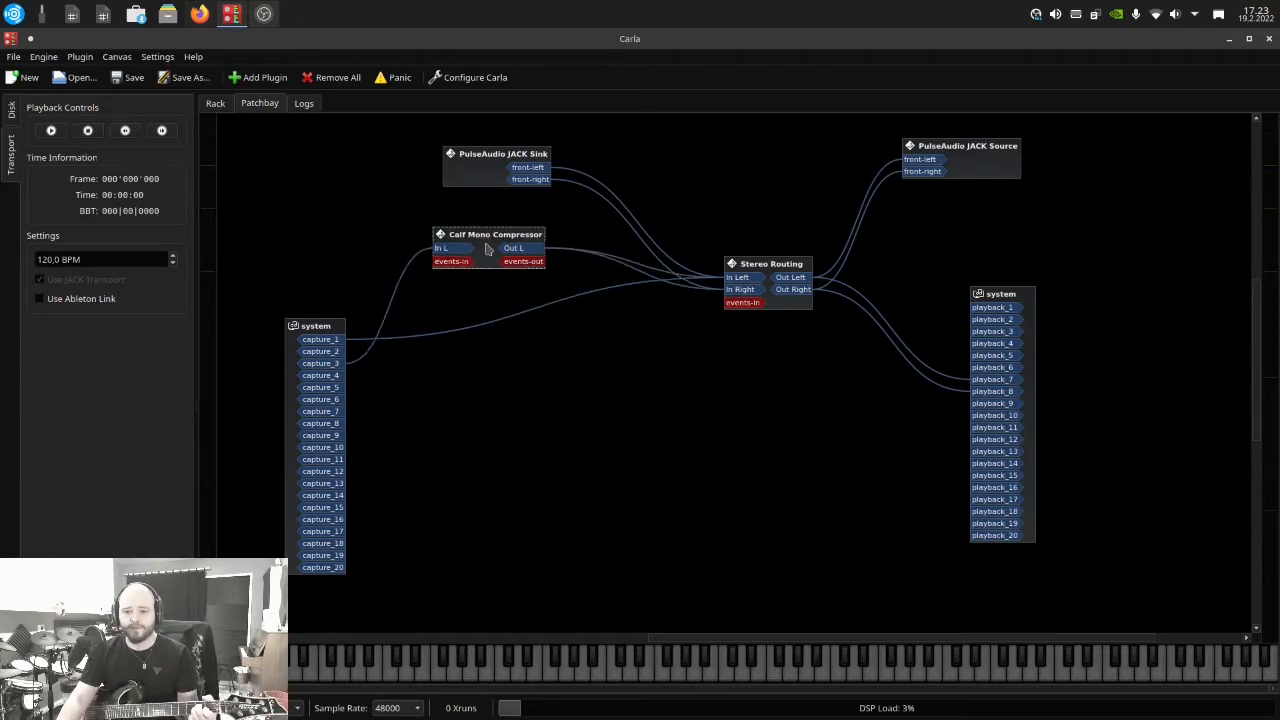
pyautogui.moveTo(345, 341); pyautogui.dragTo(735, 291)
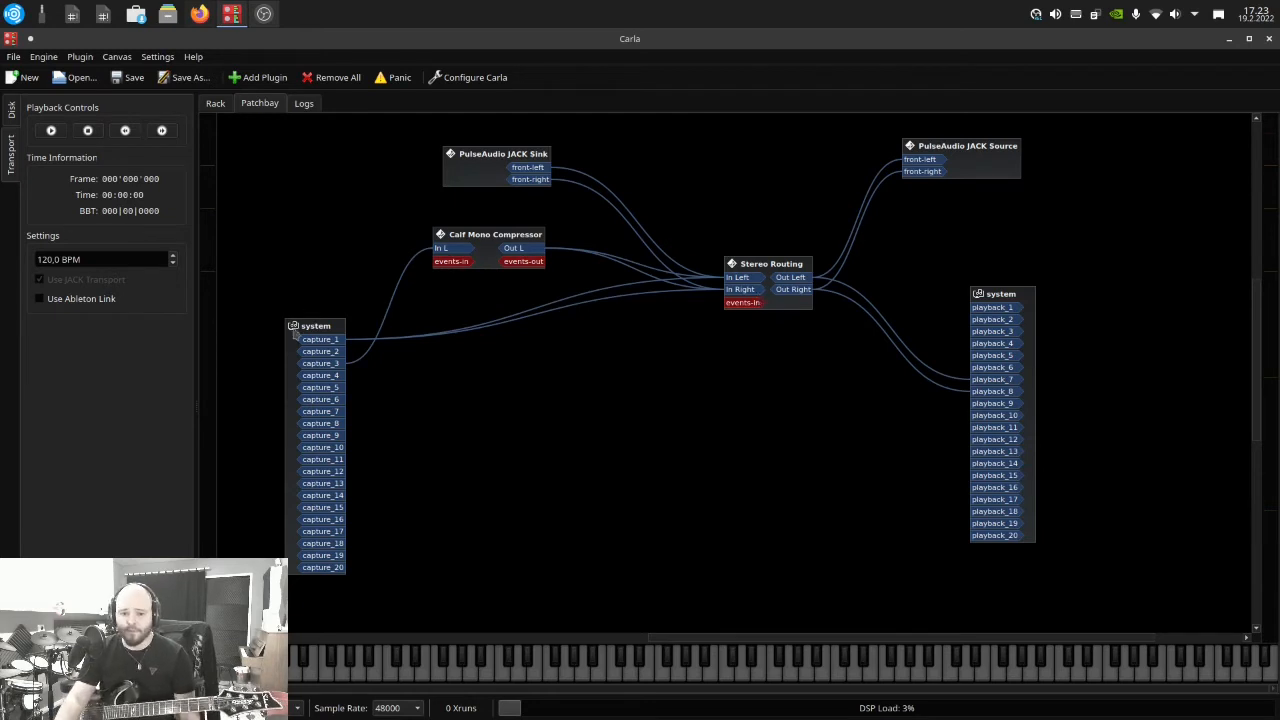
# Disconnect all connections from the capture_1 port
pyautogui.rightClick(320, 340)
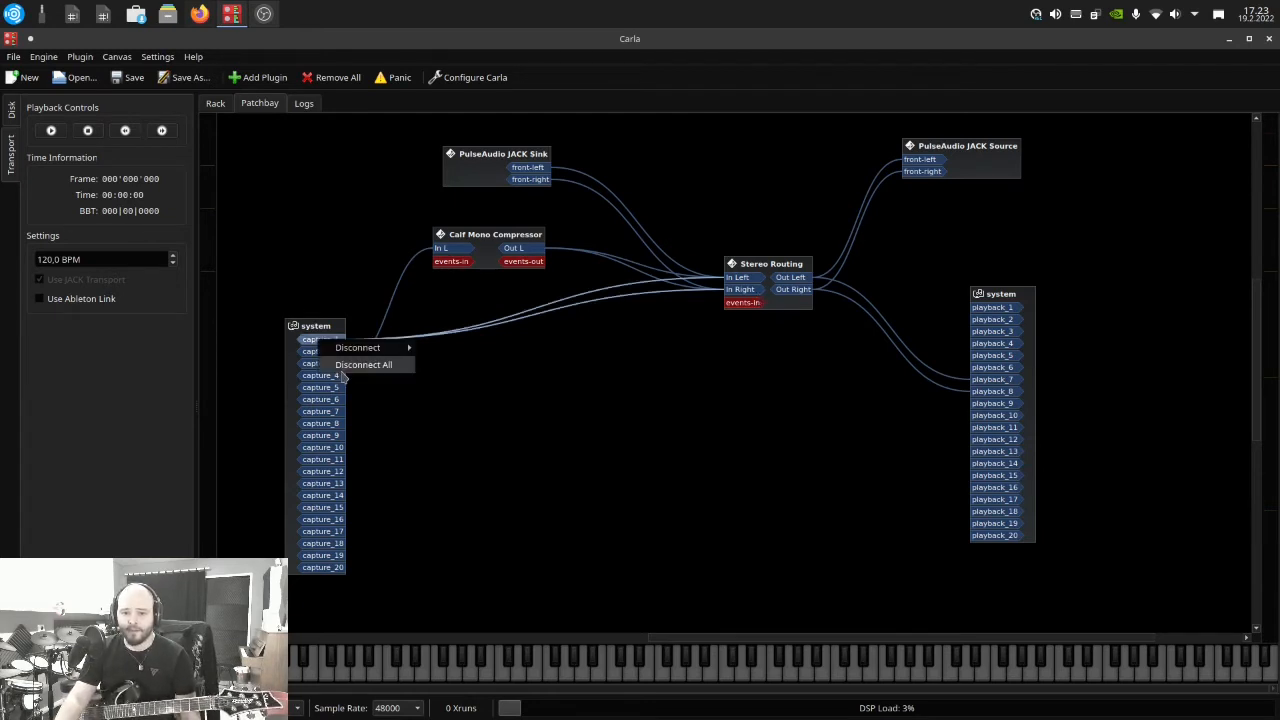
pyautogui.click(355, 365)
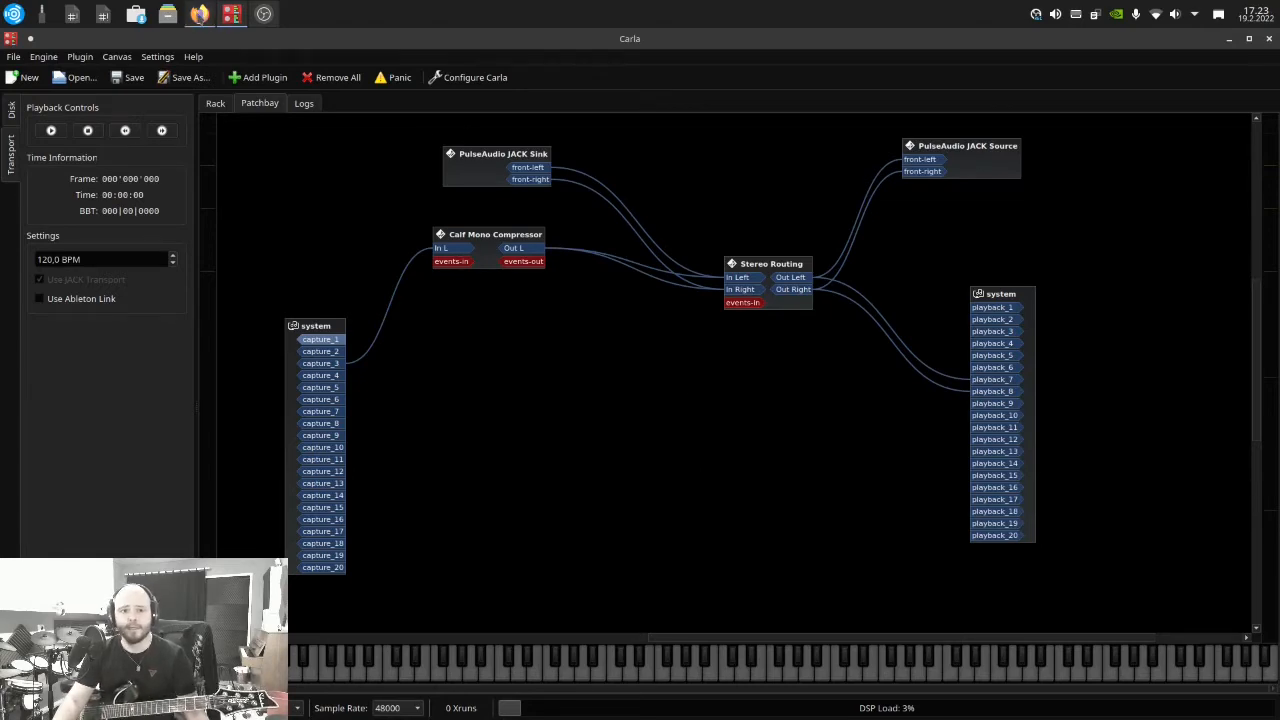
# Switch to Firefox and examine the list of plugin submodules in the GxPlugins.lv2 GitHub repository
pyautogui.click(199, 13)
pyautogui.scroll(10, 157, 422)
pyautogui.scroll(5, 157, 422)
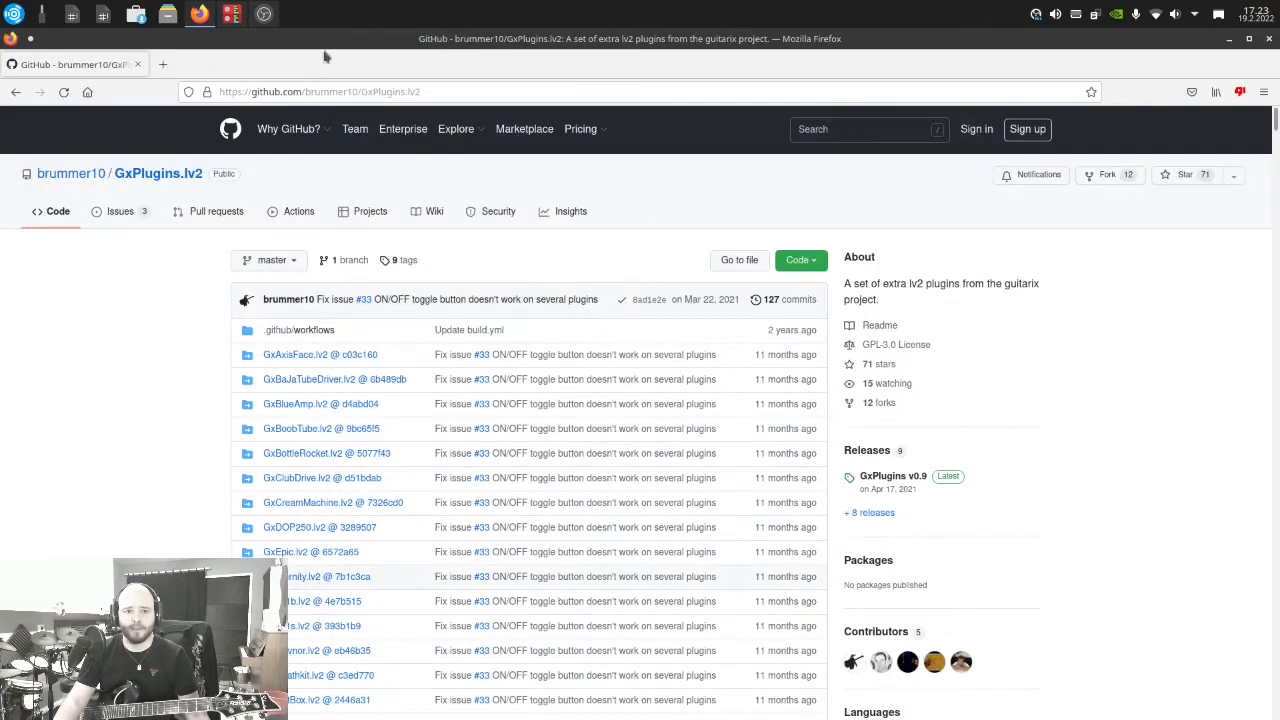
pyautogui.moveTo(53, 186)
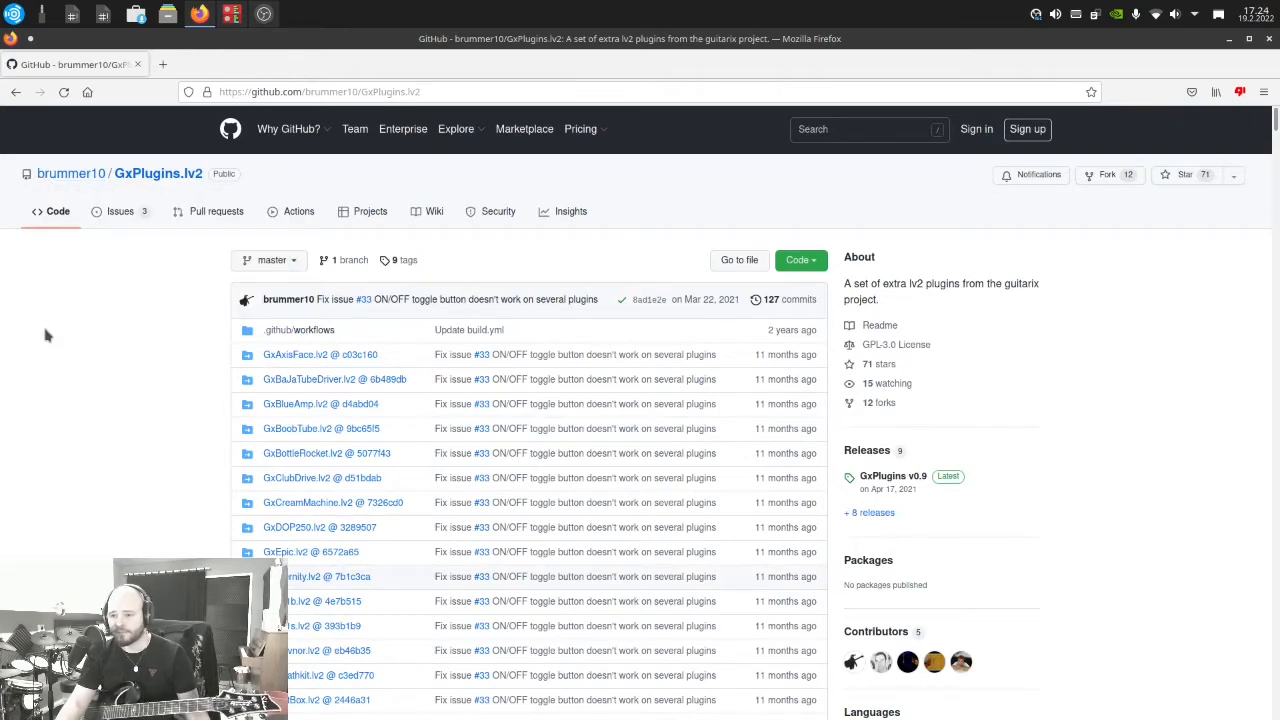
pyautogui.scroll(-5, 45, 335)
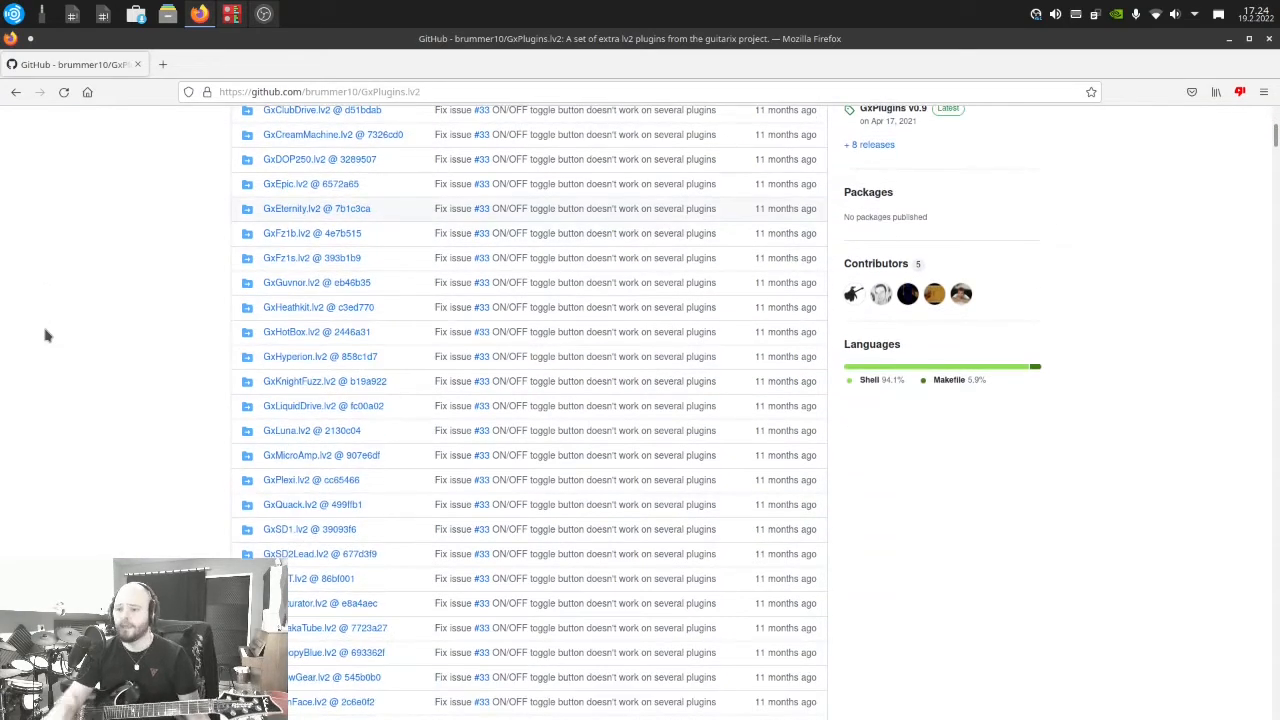
pyautogui.scroll(-5, 145, 331)
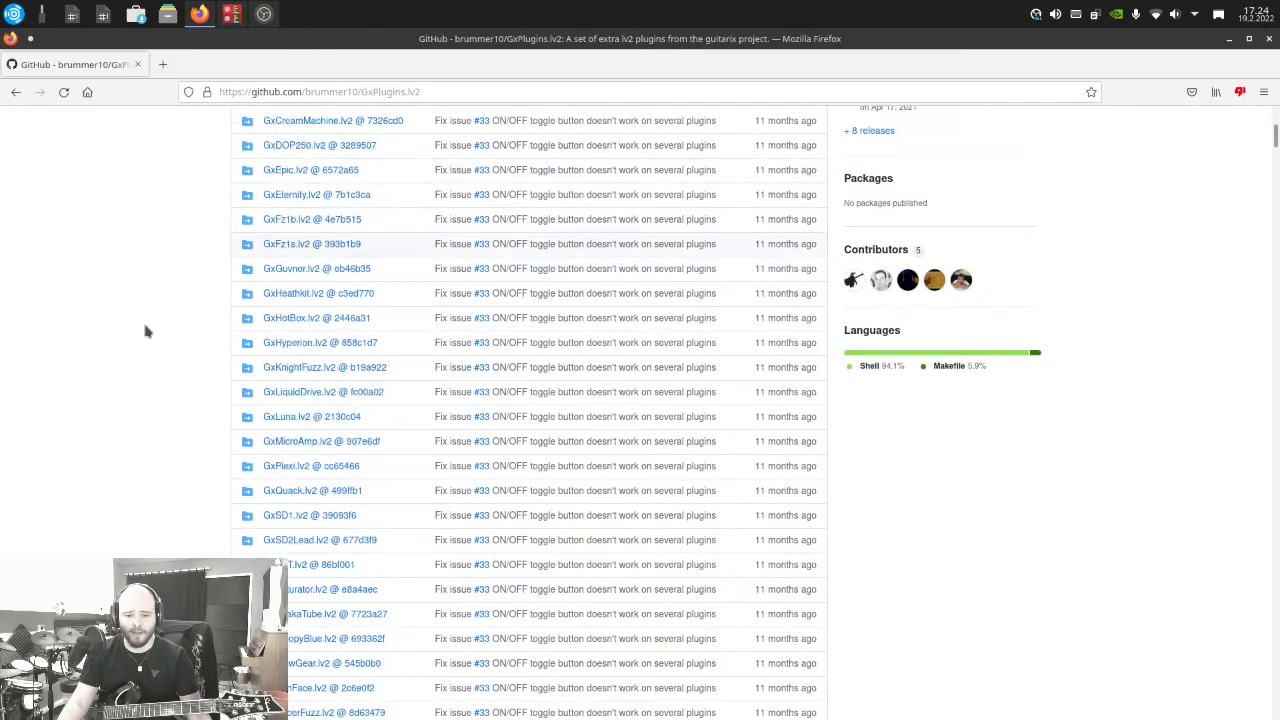
pyautogui.scroll(-6, 145, 331)
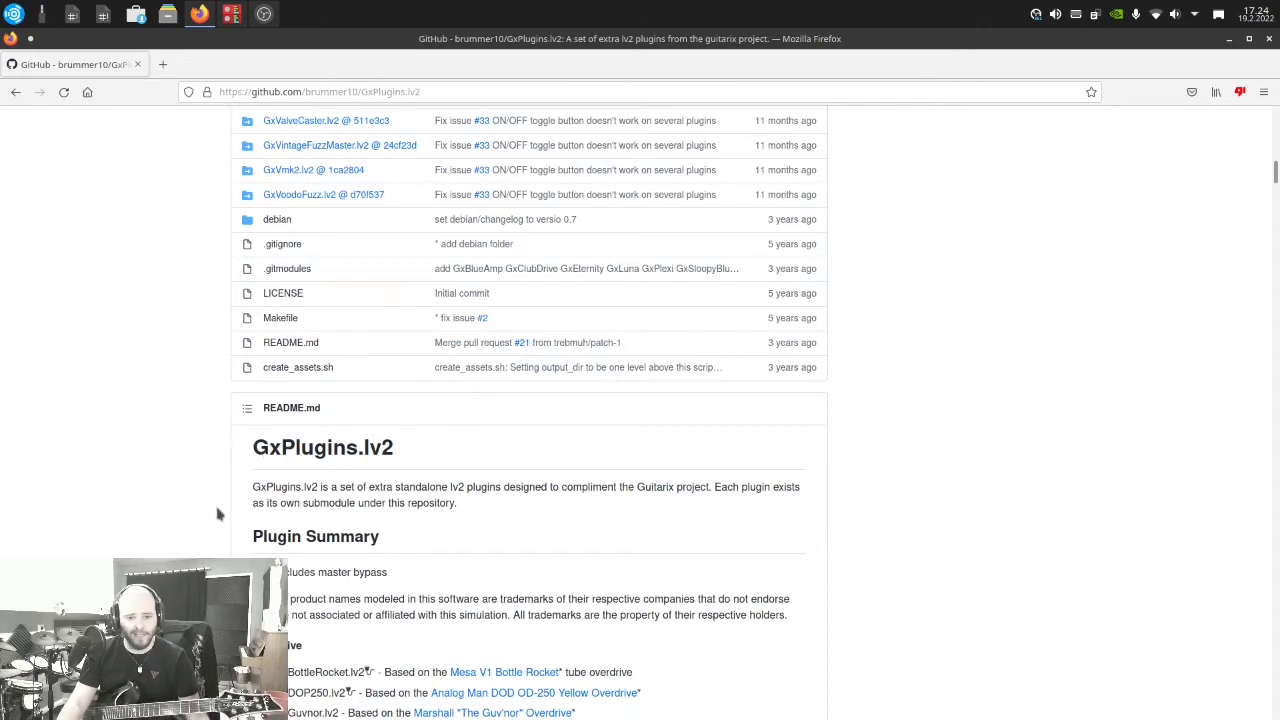
# Read the README's plugin summary, dependency list and build instructions for GxPlugins.lv2
pyautogui.scroll(-1, 208, 493)
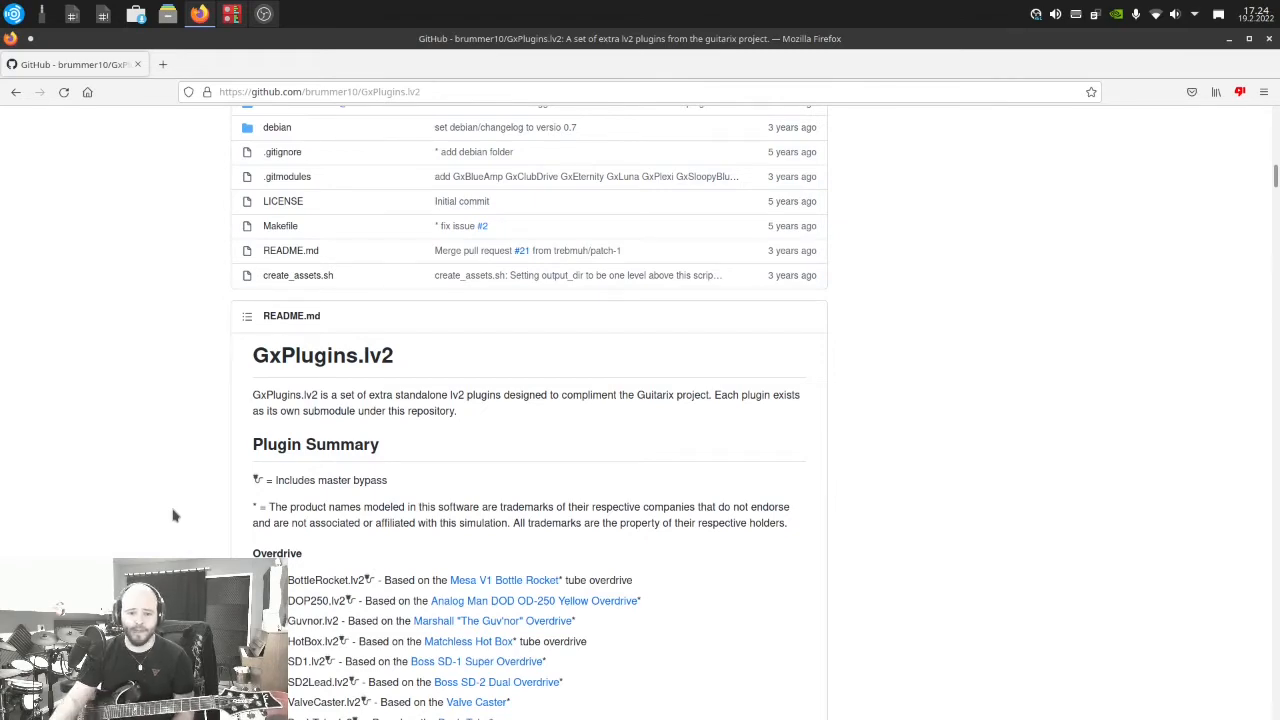
pyautogui.scroll(-12, 365, 347)
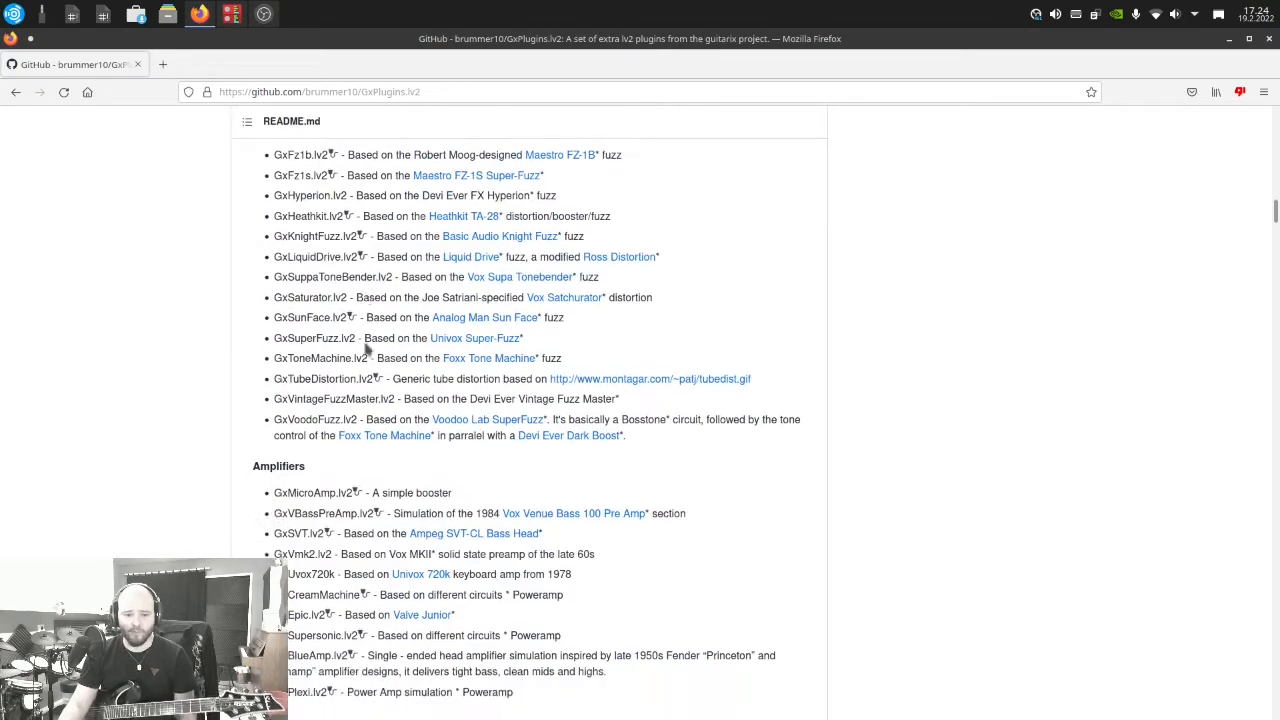
pyautogui.scroll(-10, 365, 347)
pyautogui.scroll(3, 366, 349)
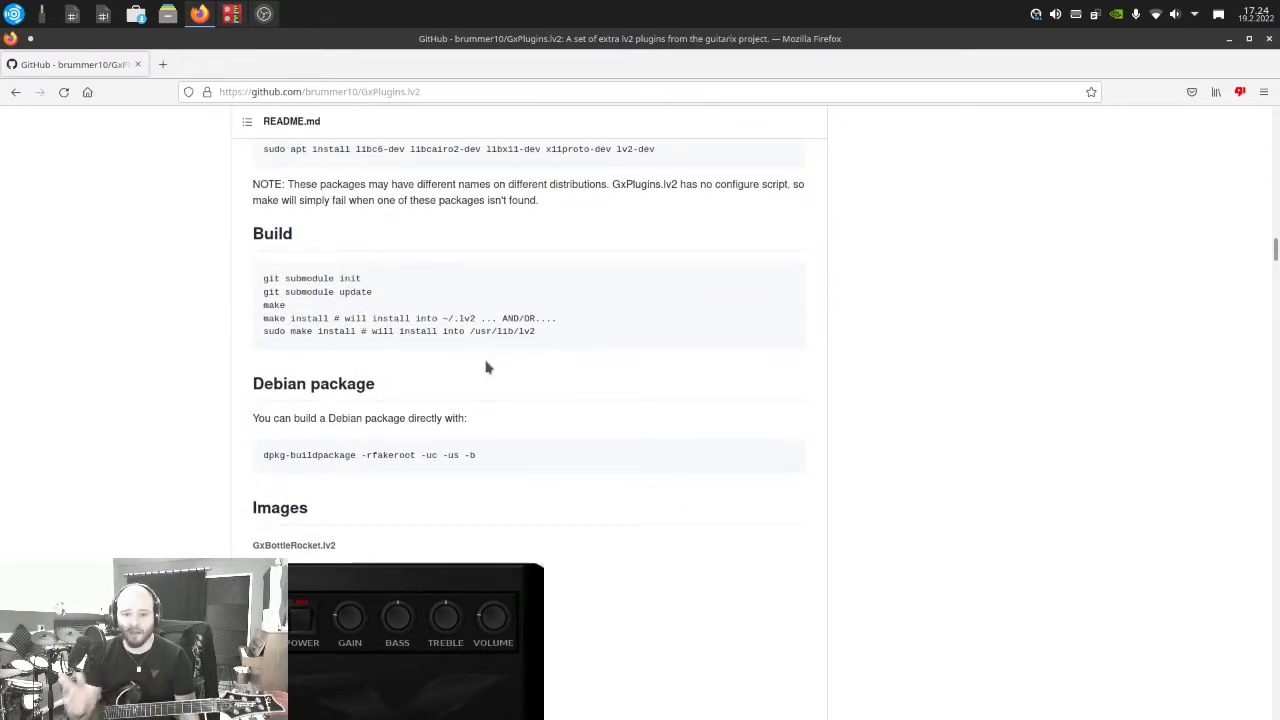
pyautogui.scroll(3, 565, 329)
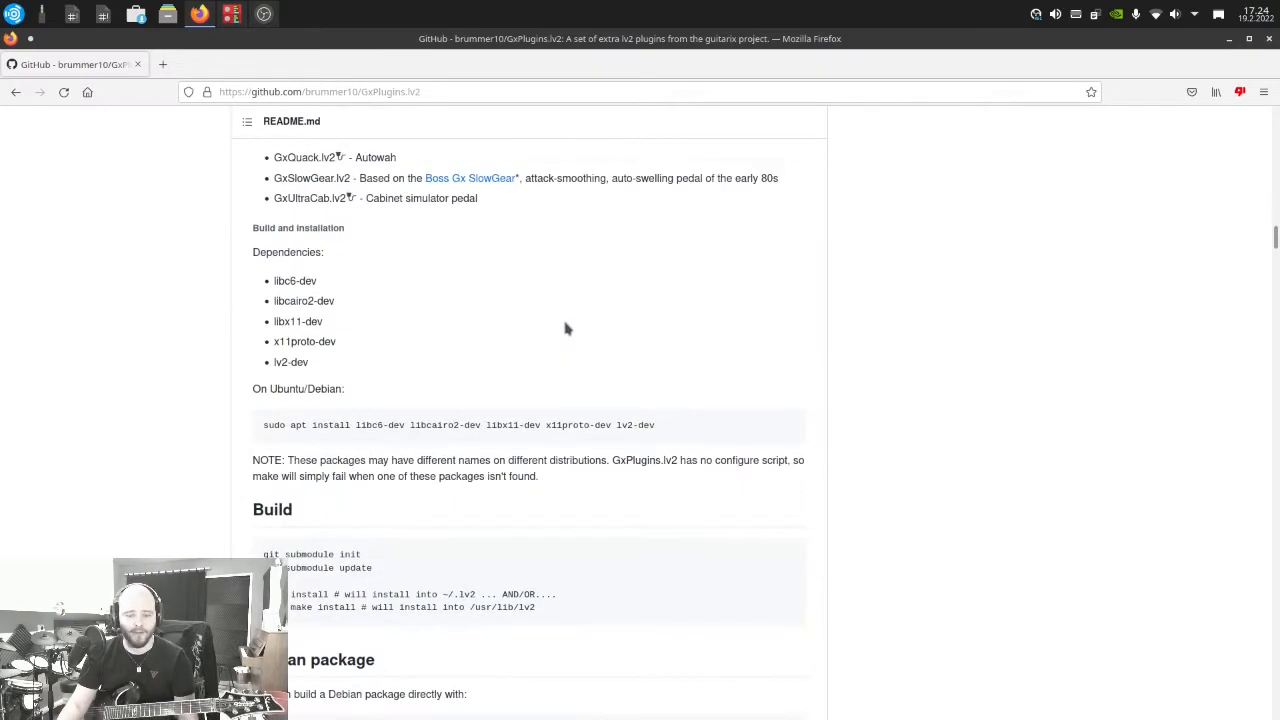
pyautogui.scroll(15, 565, 329)
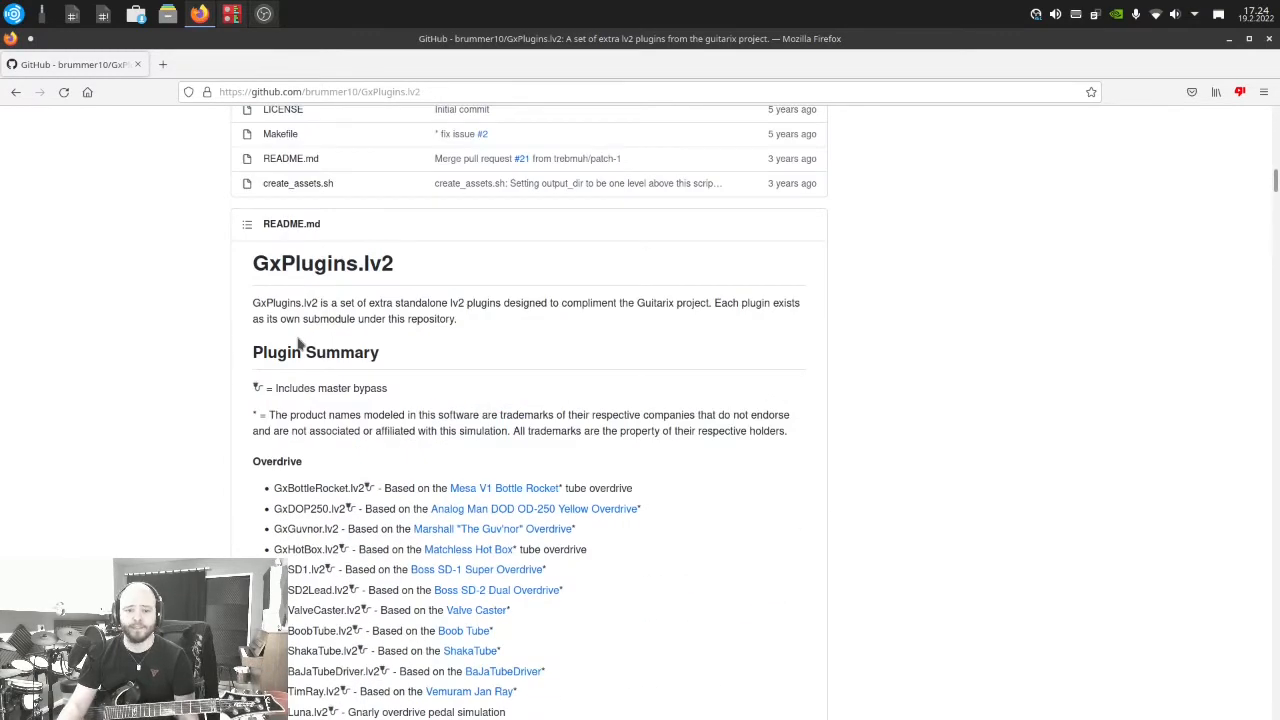
# Look through the plugin interface images in the README and return to the start of the repository page
pyautogui.scroll(-20, 299, 343)
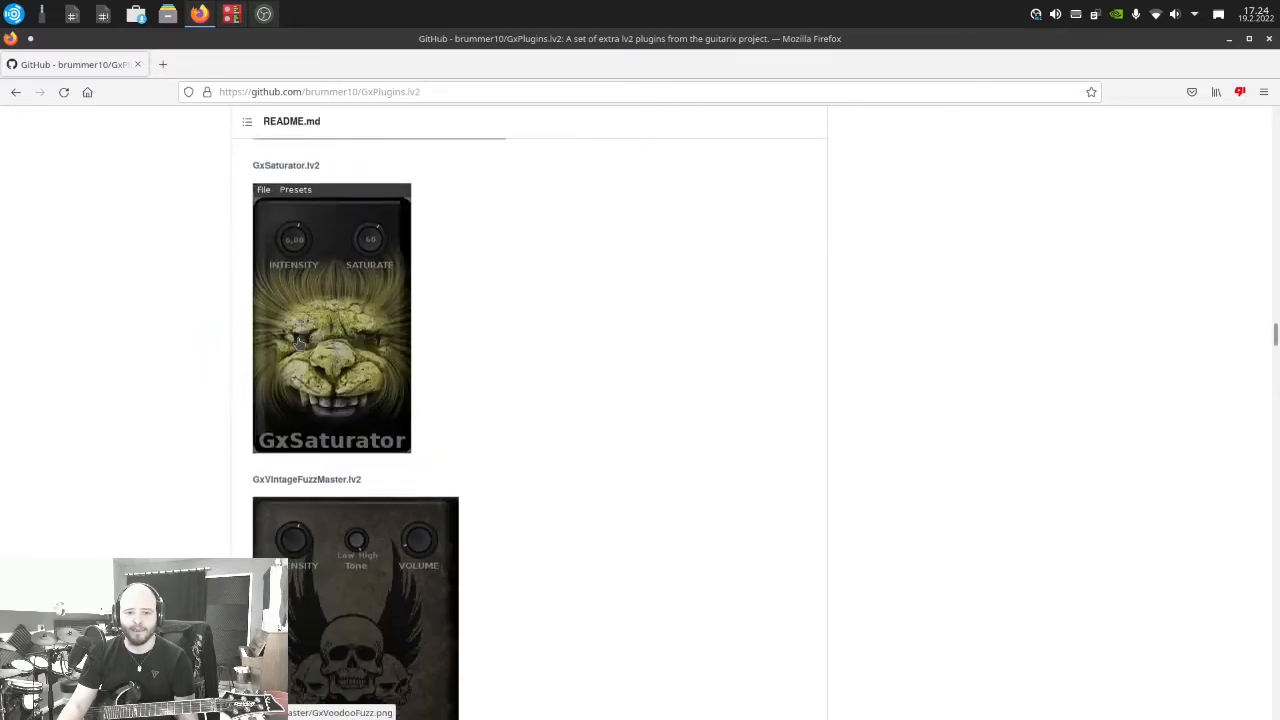
pyautogui.scroll(-20, 299, 343)
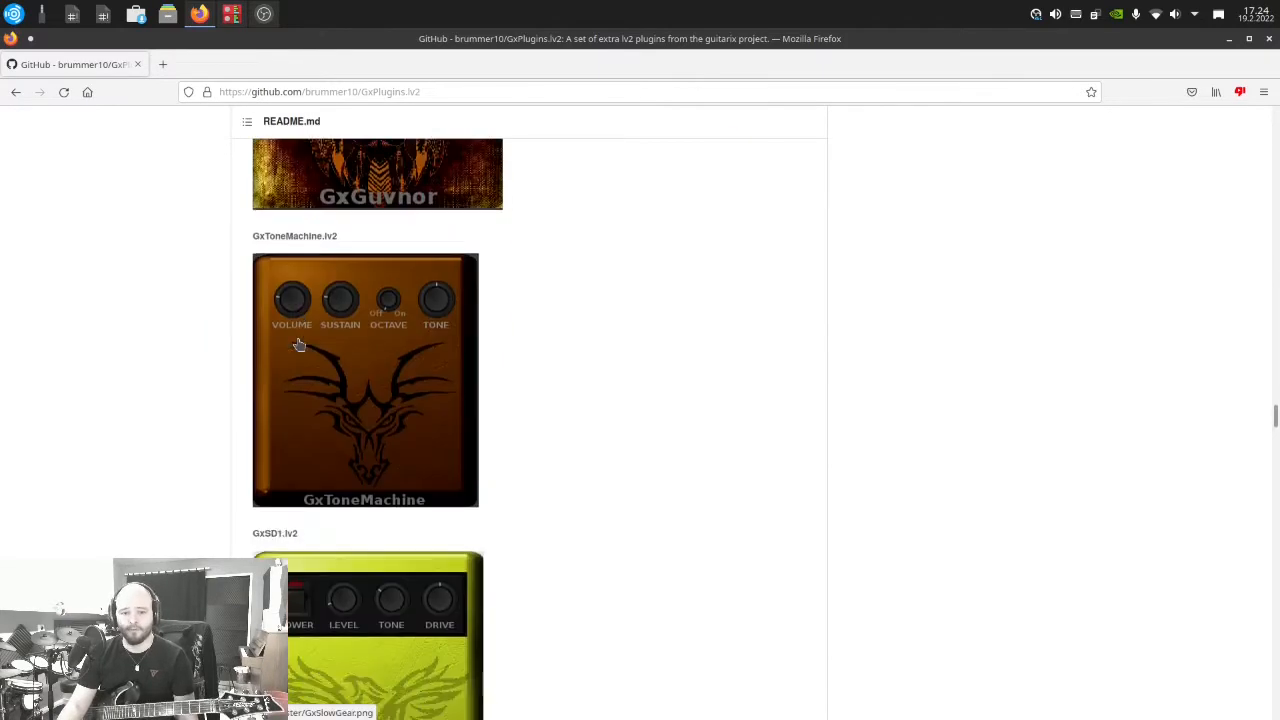
pyautogui.scroll(-20, 299, 343)
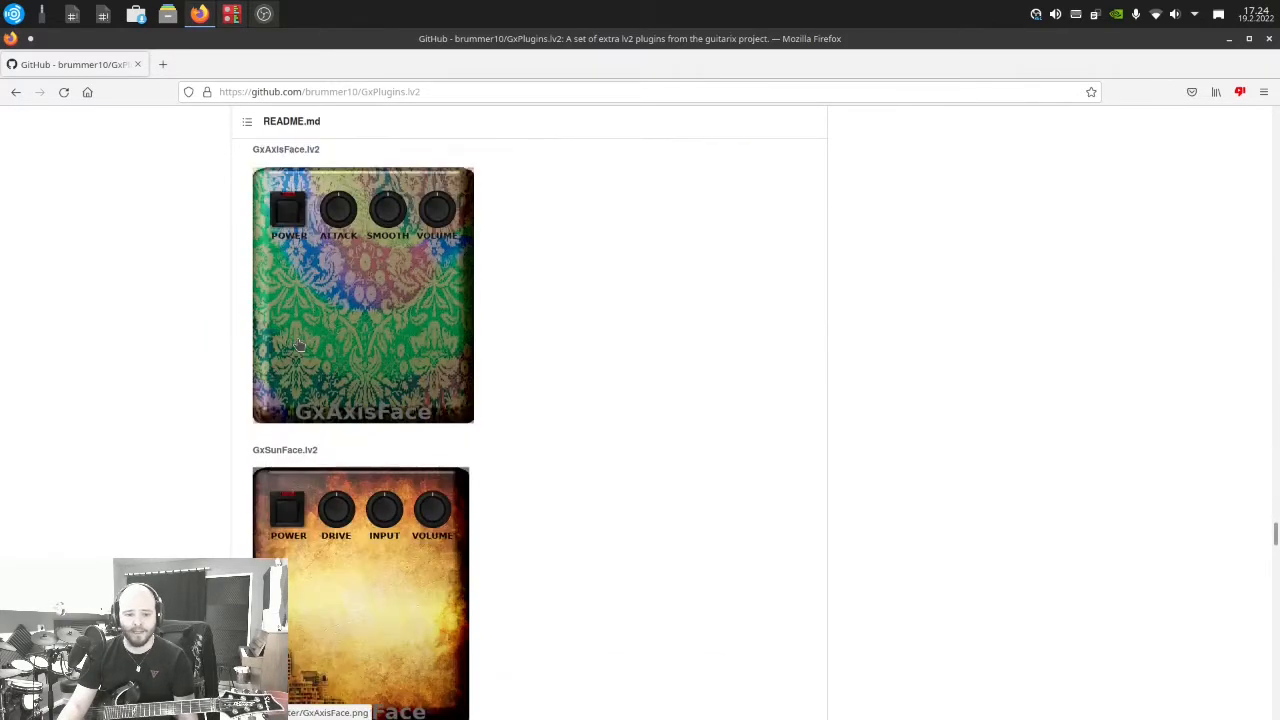
pyautogui.scroll(-10, 299, 343)
pyautogui.scroll(20, 299, 343)
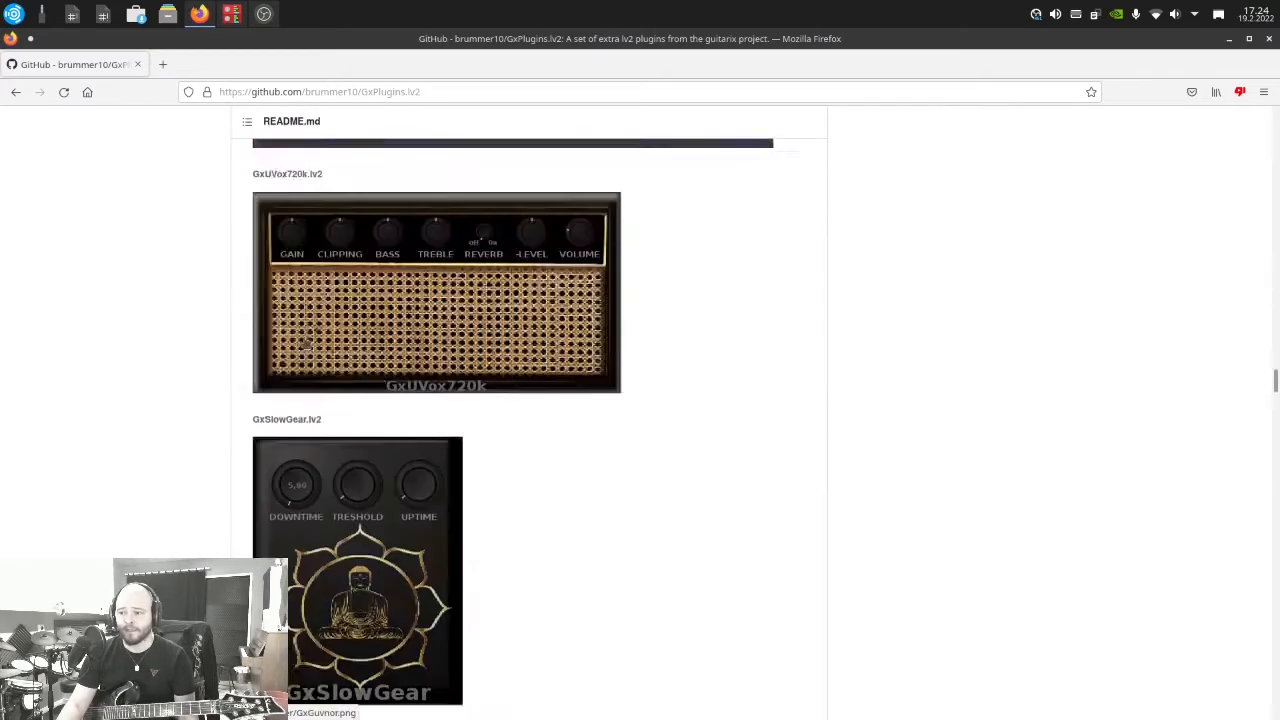
pyautogui.scroll(20, 305, 343)
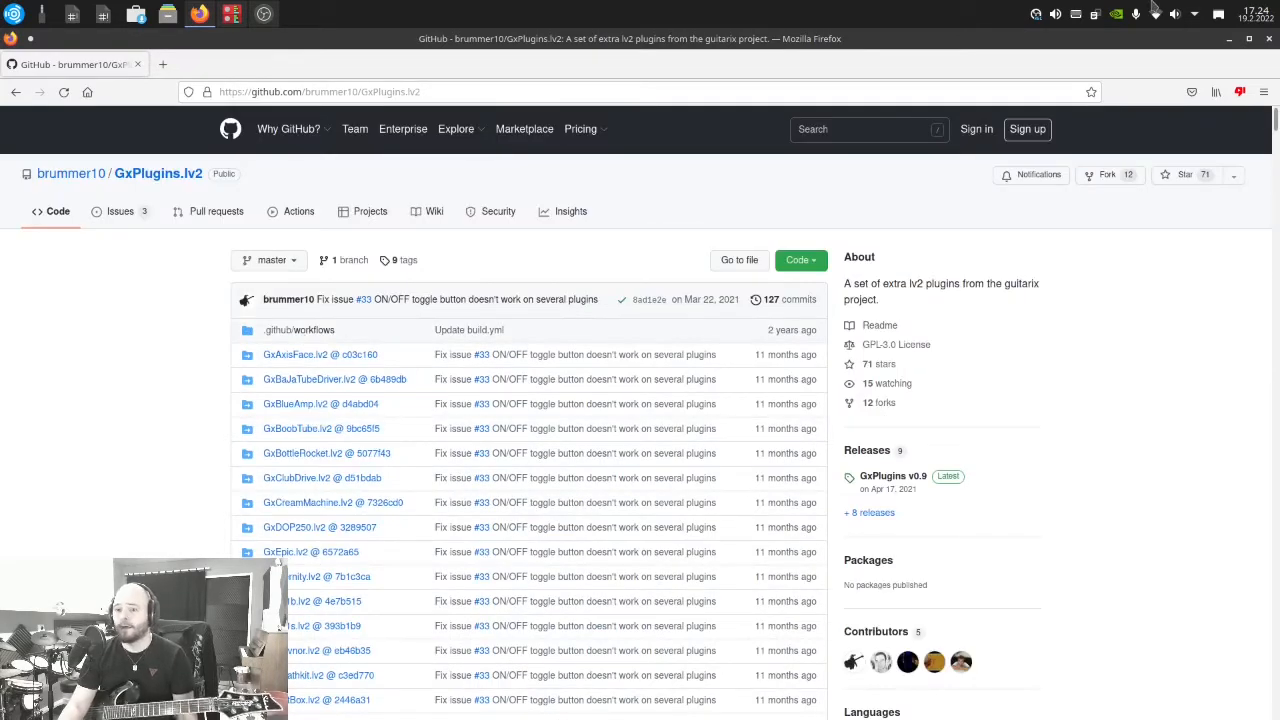
# Find the system's About page by searching for "about", view the operating system and hardware details, and close Info Center
pyautogui.click(9, 12)
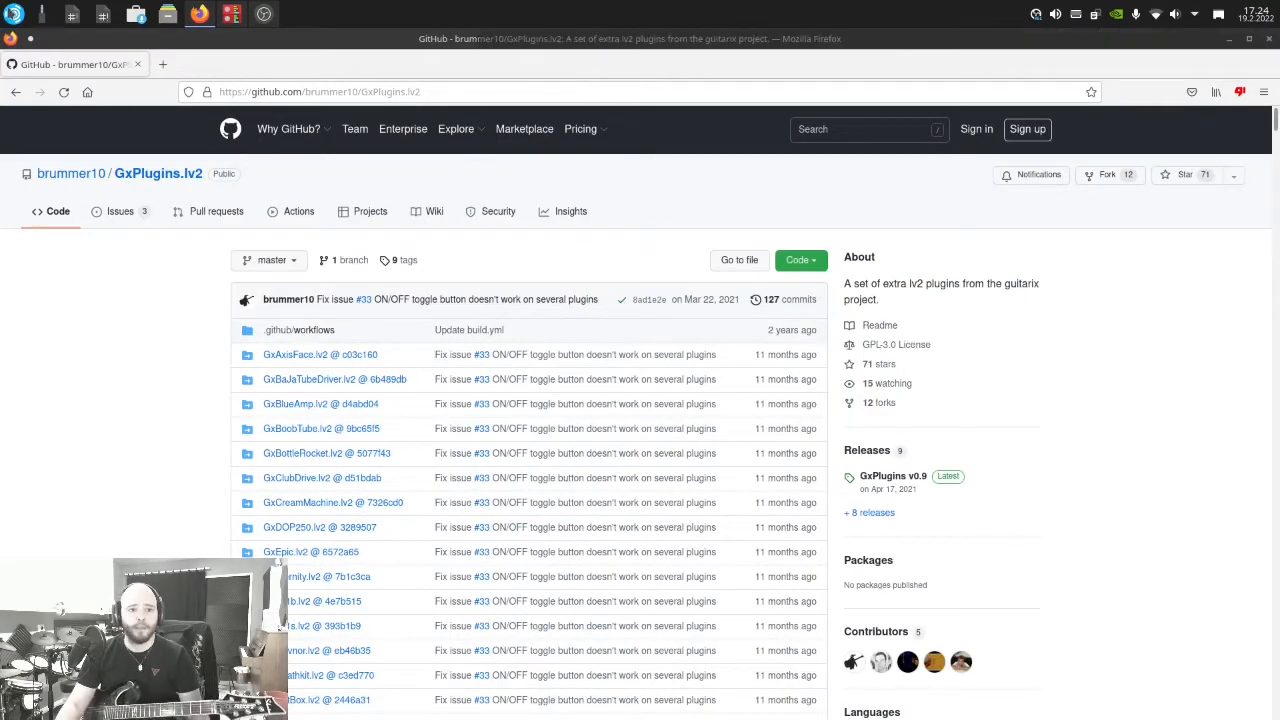
pyautogui.write('ardour')
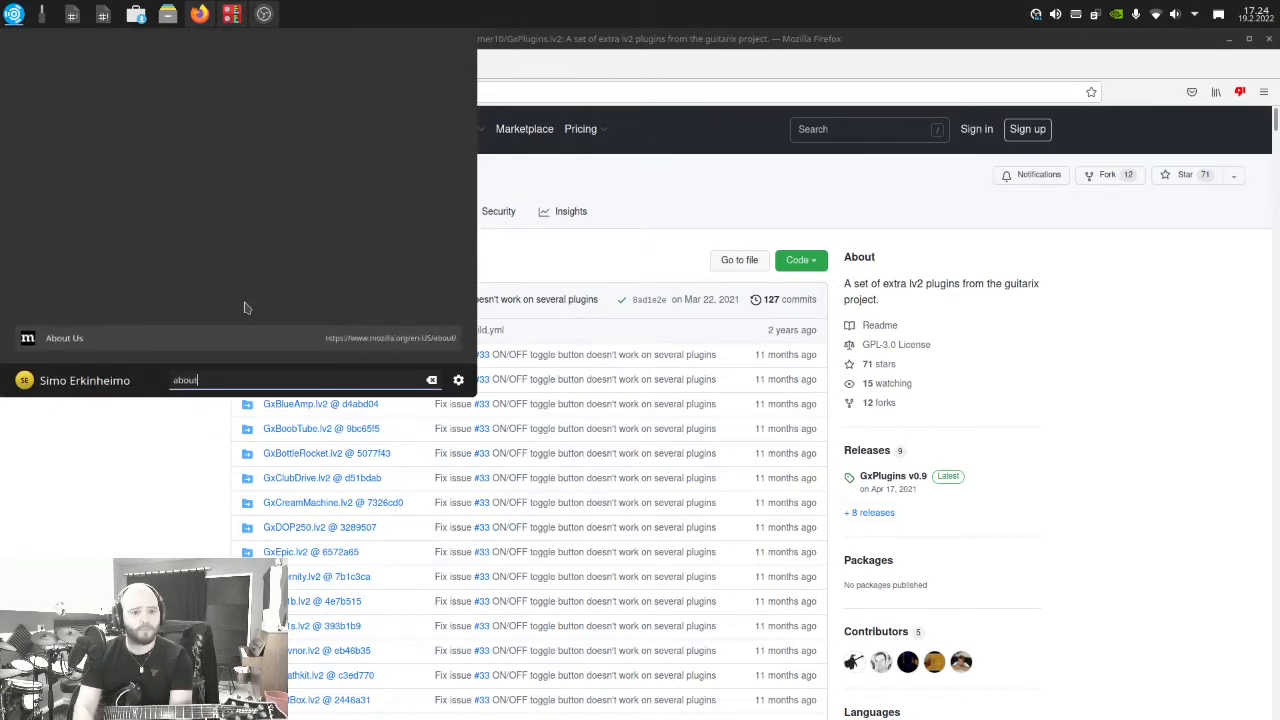
pyautogui.press('Return')
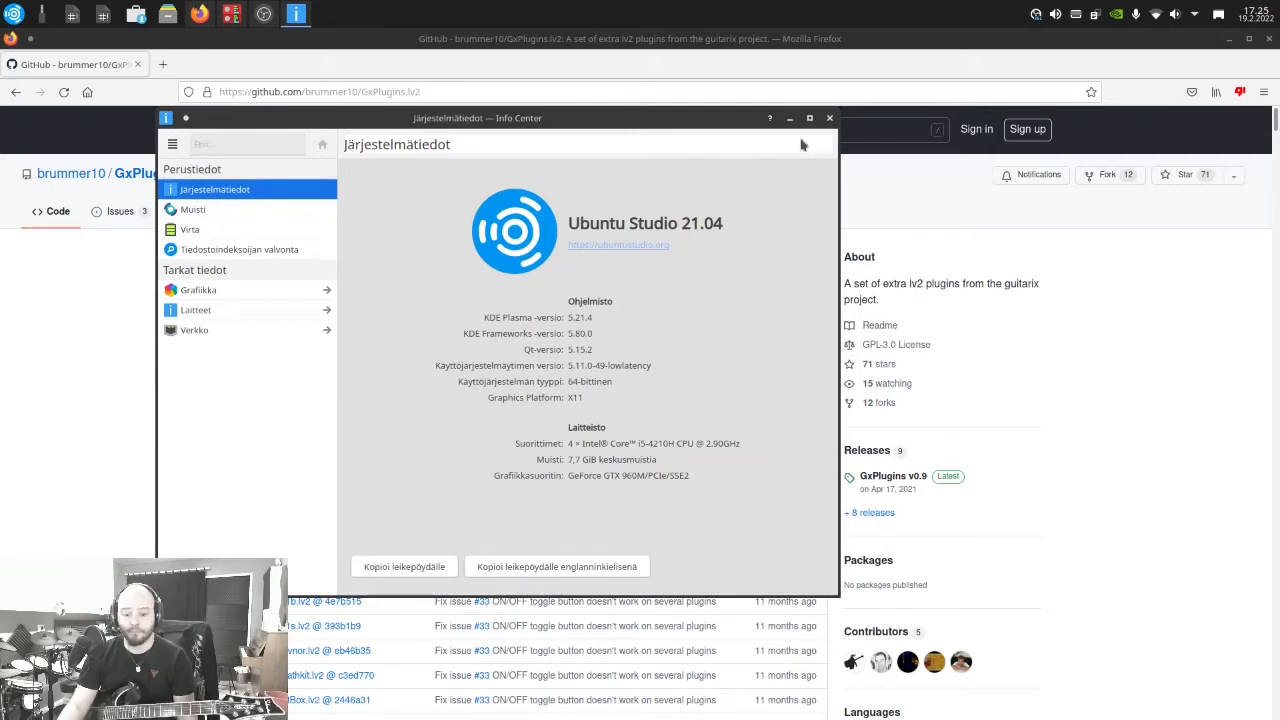
pyautogui.click(829, 118)
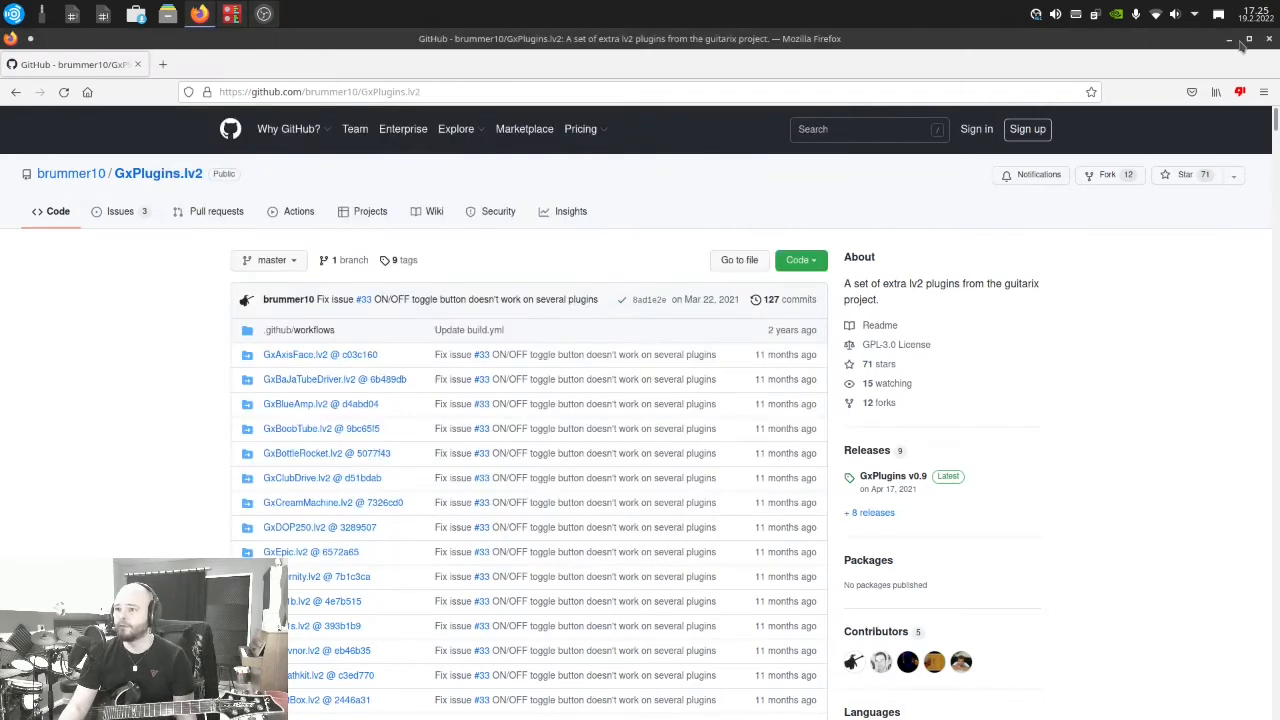
# Return to Carla, add the GxCreamMachine plugin to the patchbay, and place its block below Stereo Routing
pyautogui.click(1229, 40)
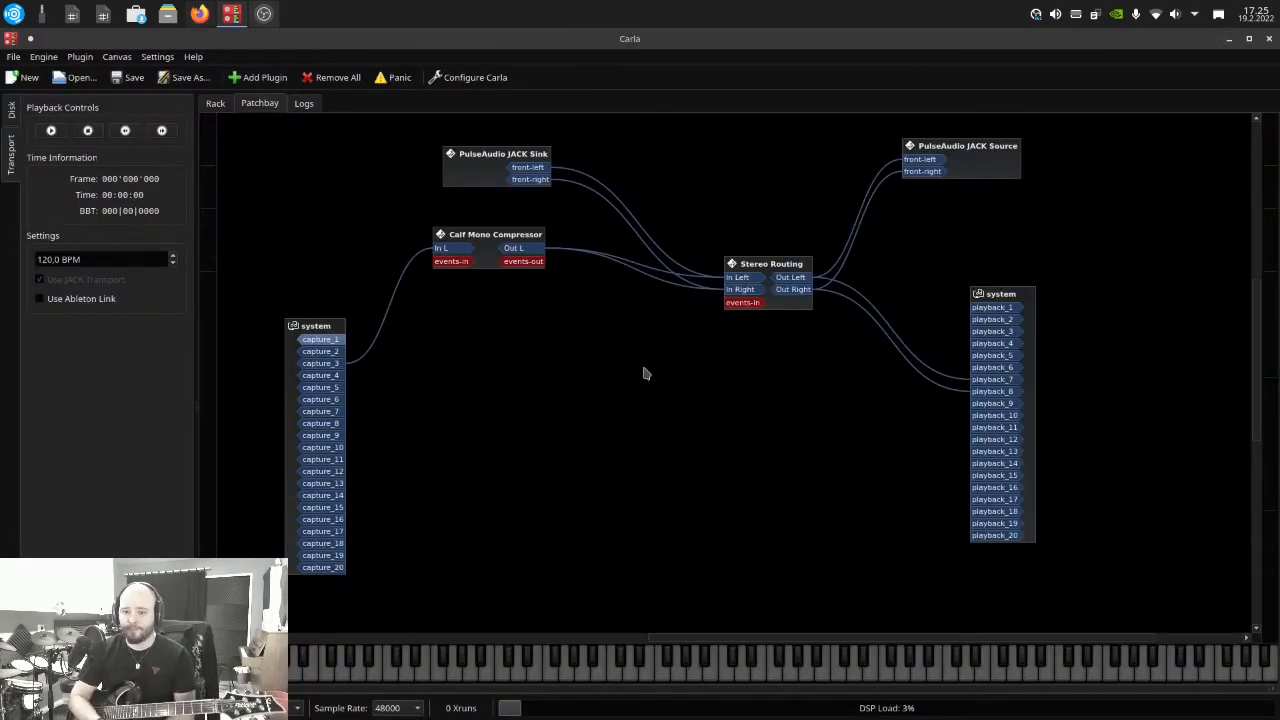
pyautogui.click(258, 77)
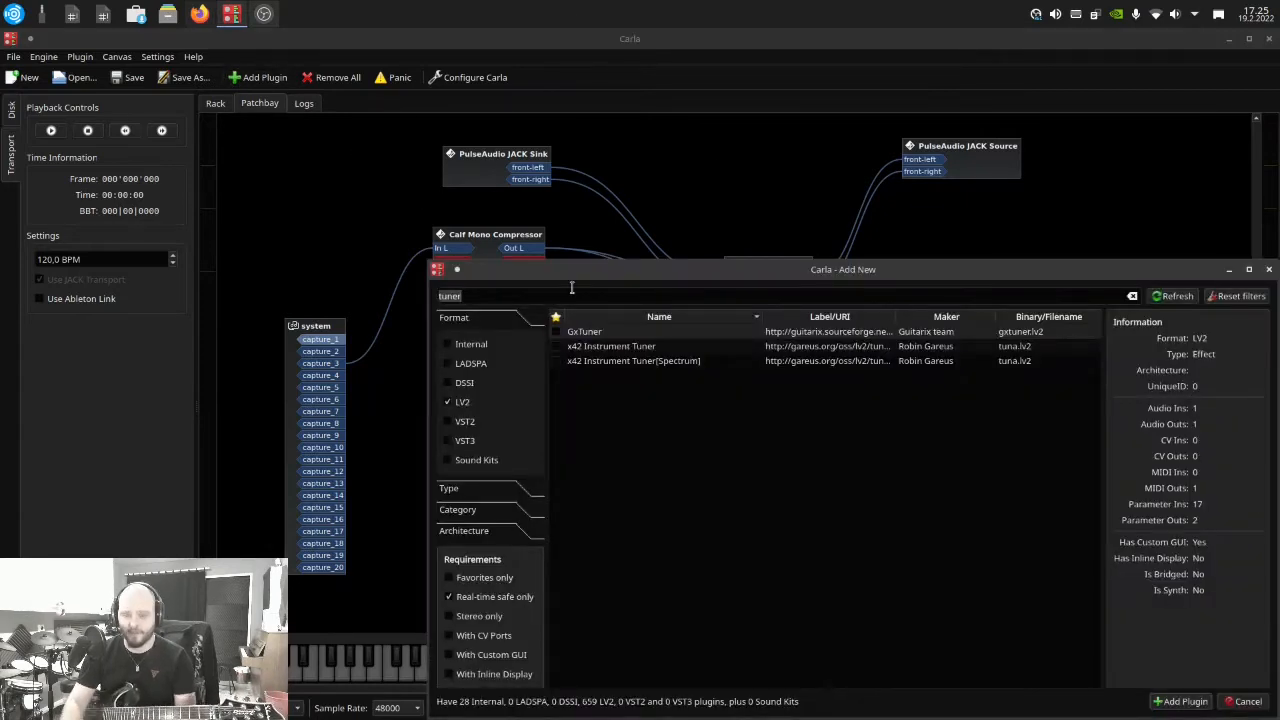
pyautogui.press('BackSpace')
pyautogui.write('gx')
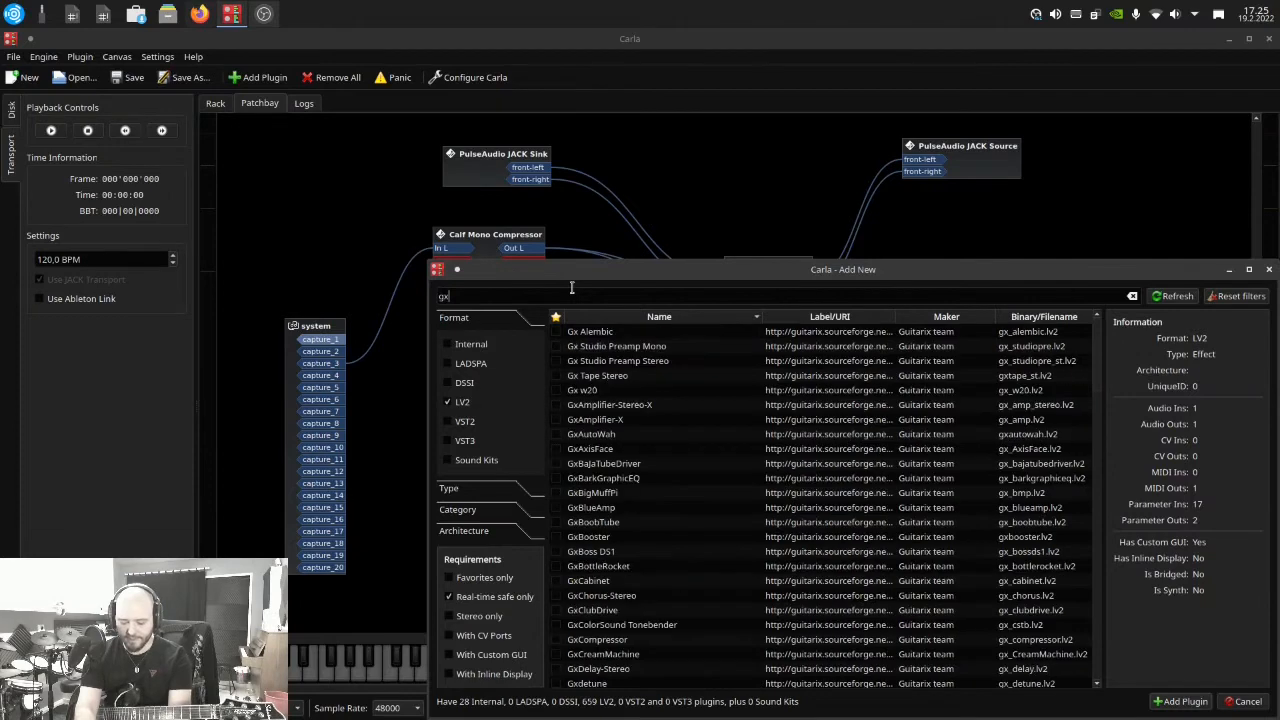
pyautogui.write('cre')
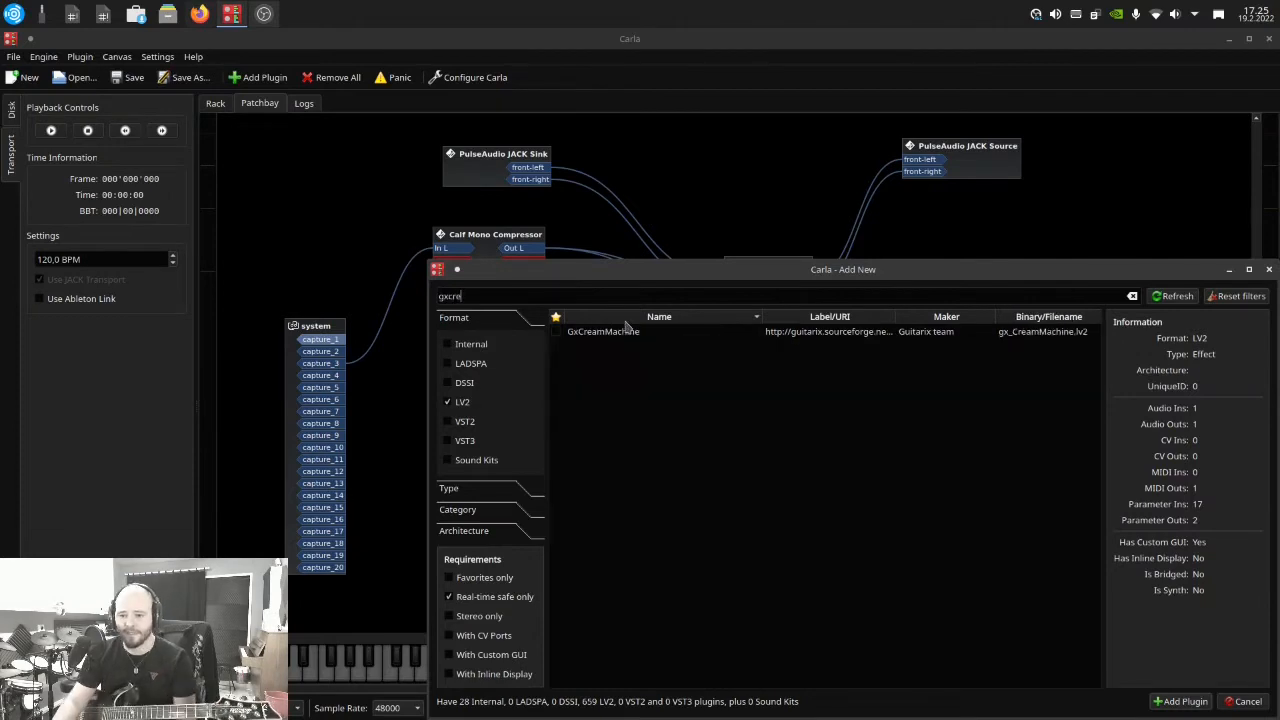
pyautogui.doubleClick(622, 333)
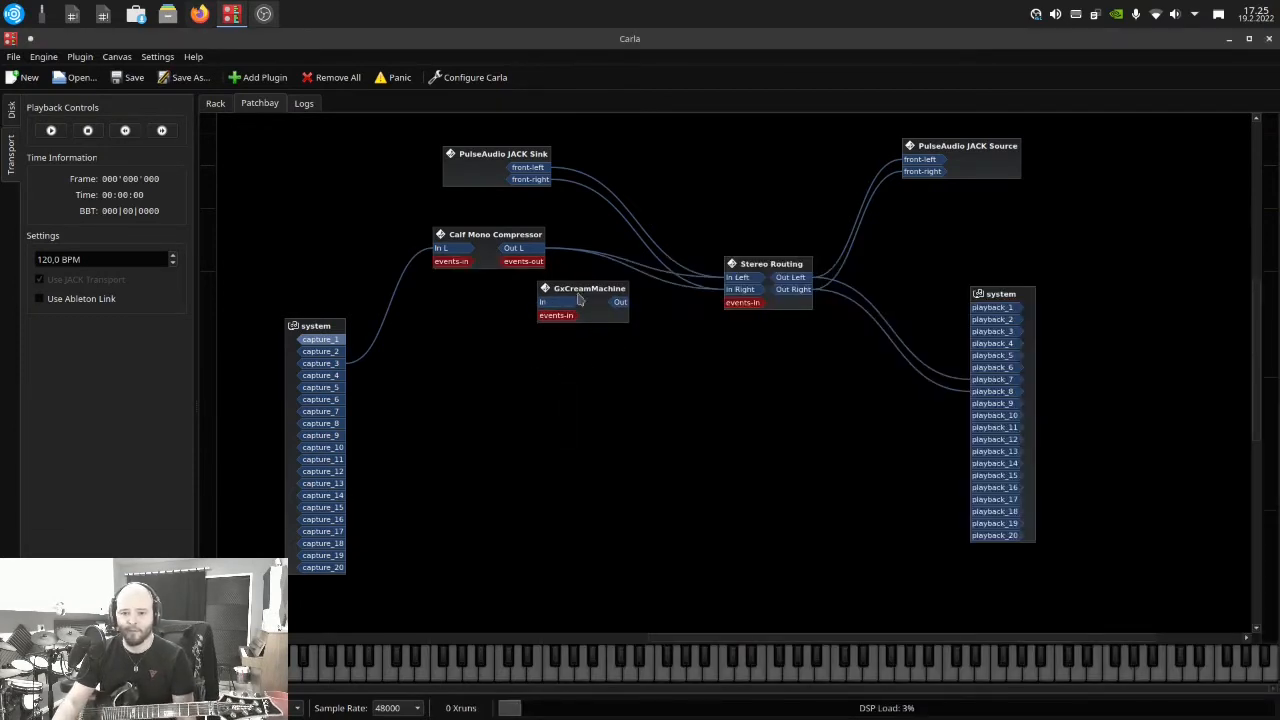
pyautogui.moveTo(587, 291); pyautogui.dragTo(689, 373)
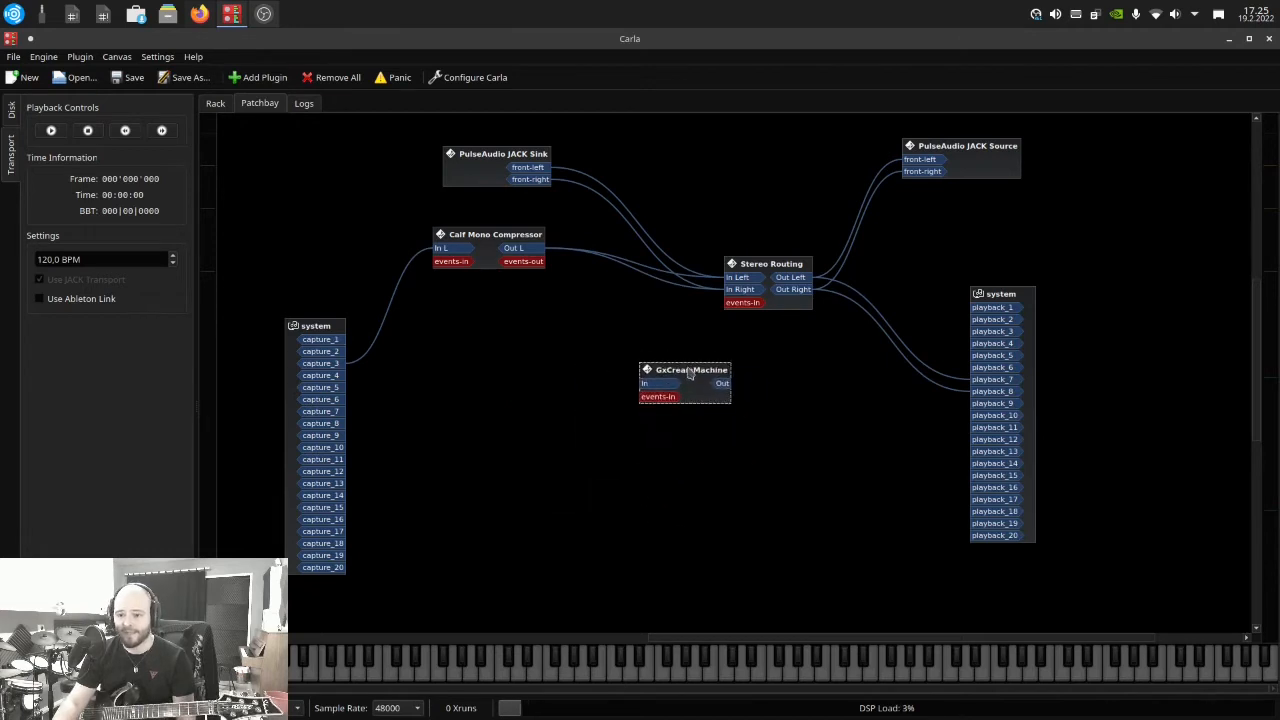
# Wire capture_1 into the GxCreamMachine input, and its output into both In Left and In Right of Stereo Routing
pyautogui.click(216, 104)
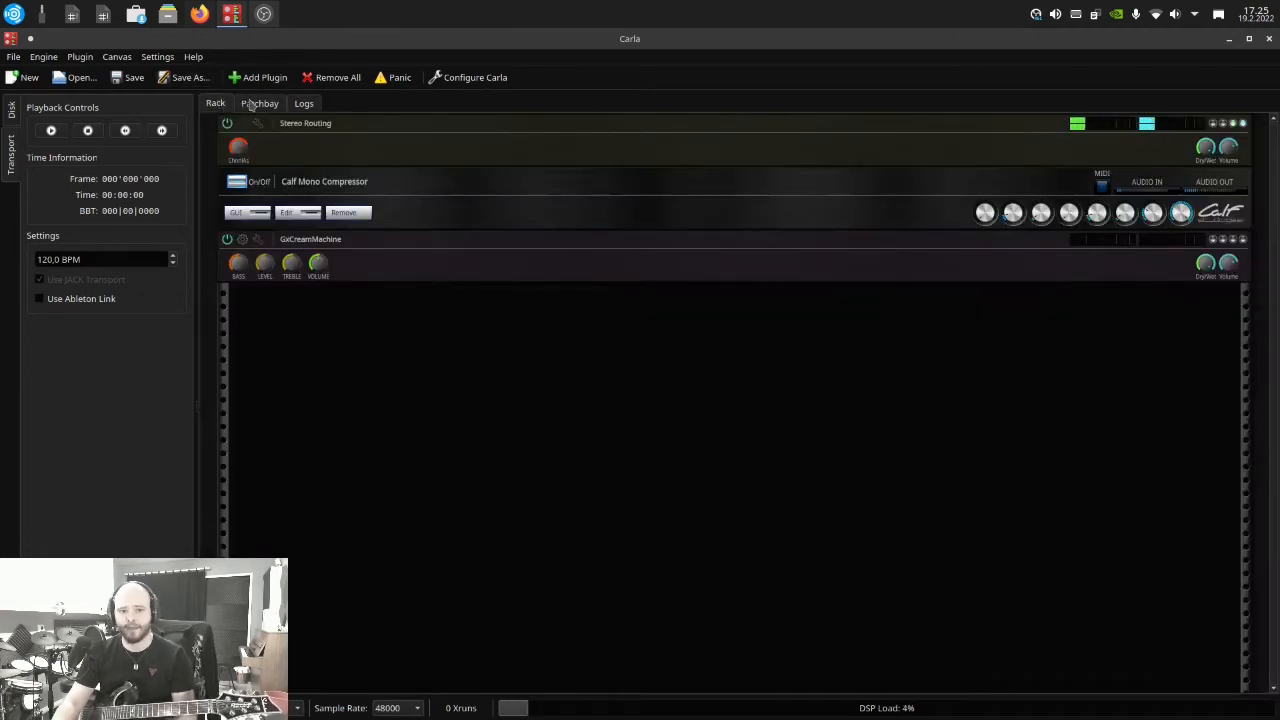
pyautogui.click(252, 105)
pyautogui.moveTo(664, 376); pyautogui.dragTo(558, 367)
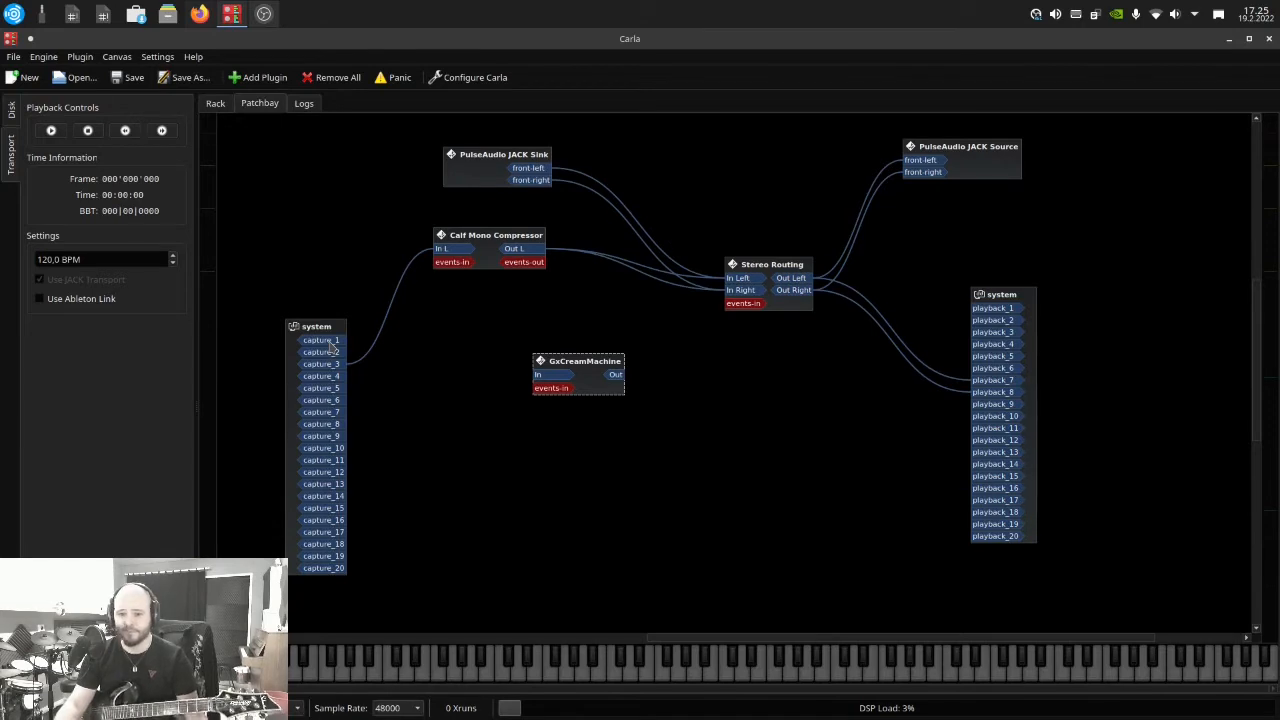
pyautogui.moveTo(331, 342); pyautogui.dragTo(543, 375)
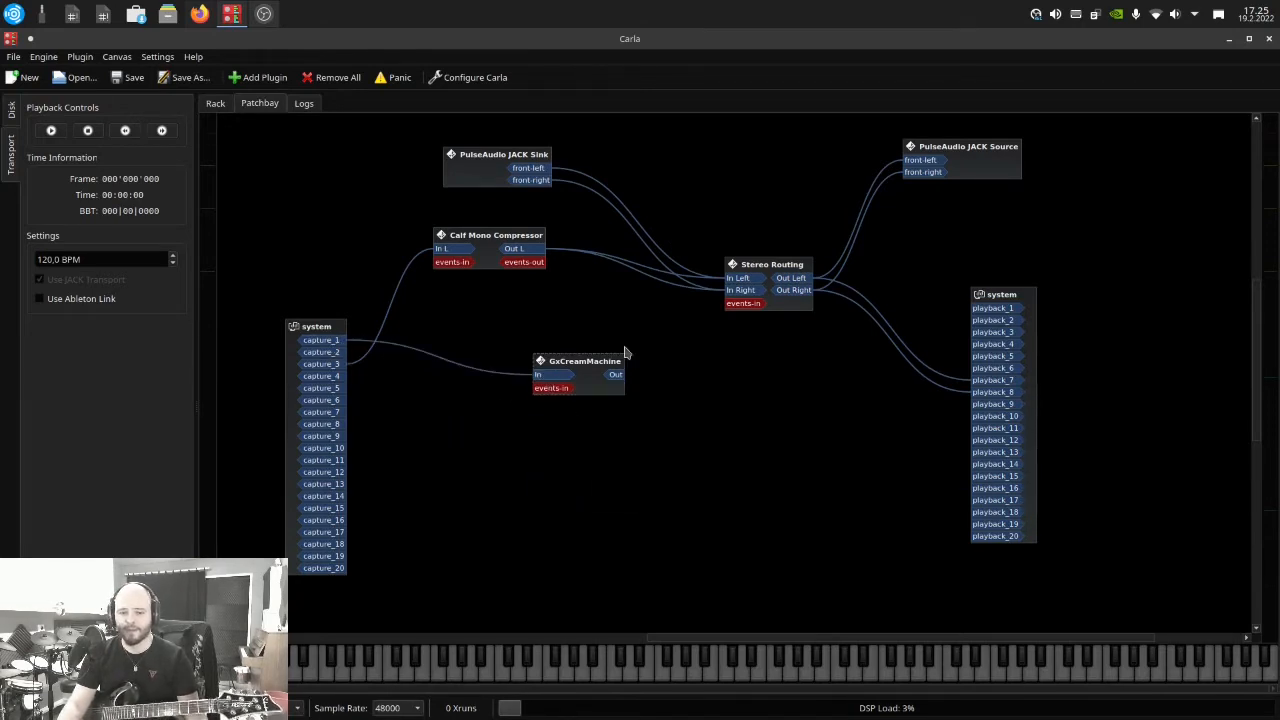
pyautogui.click(590, 367)
pyautogui.moveTo(590, 367); pyautogui.dragTo(742, 276)
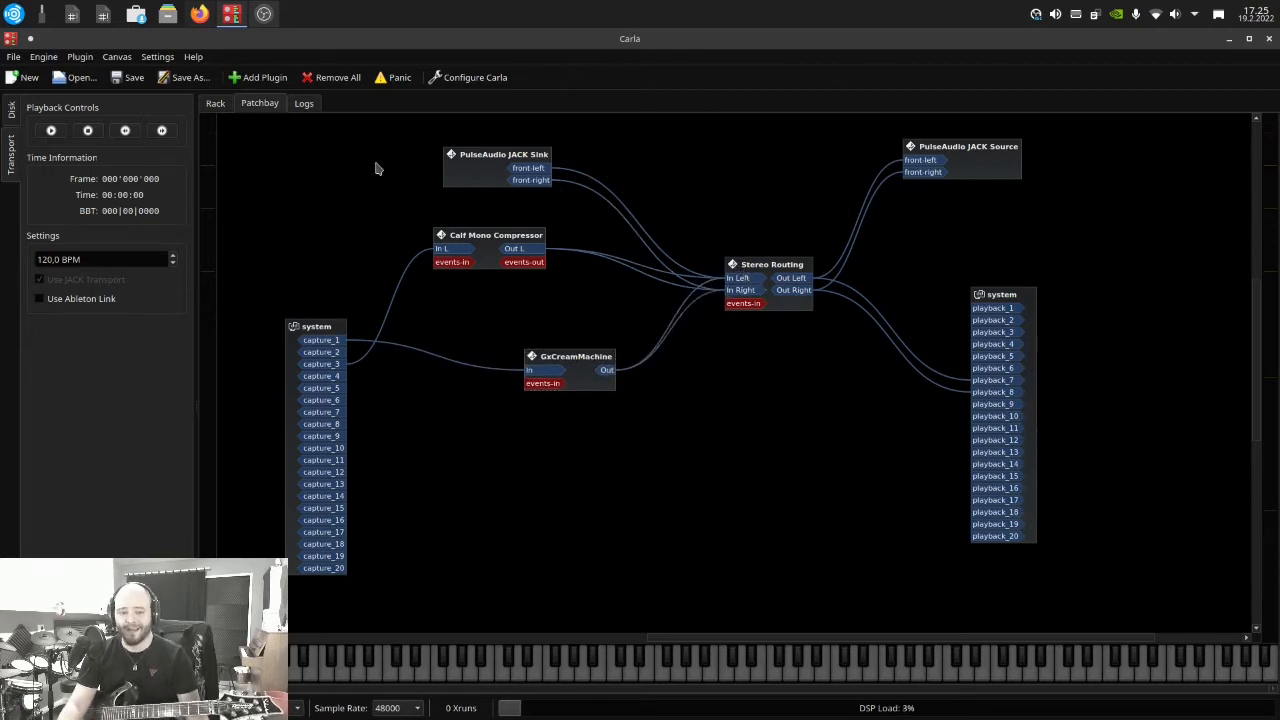
# Open GxCreamMachine's custom interface from the rack and place its window over the upper part of the patchbay canvas
pyautogui.click(215, 103)
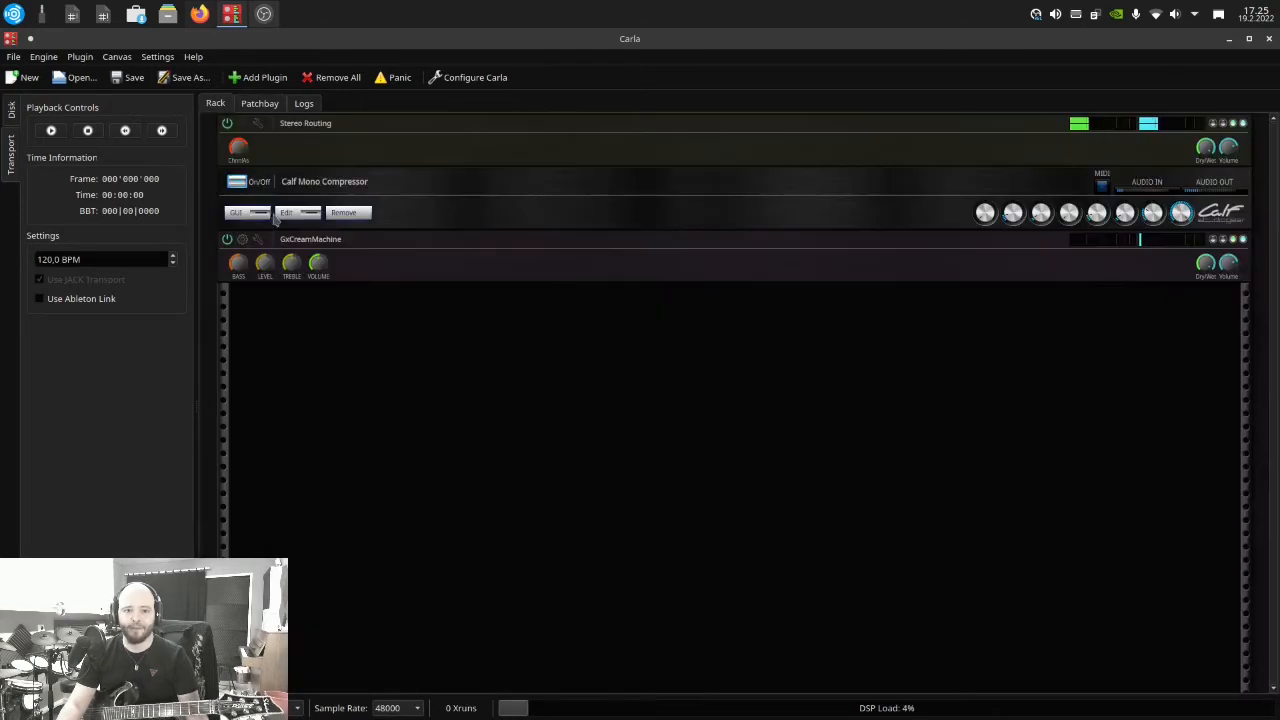
pyautogui.click(243, 242)
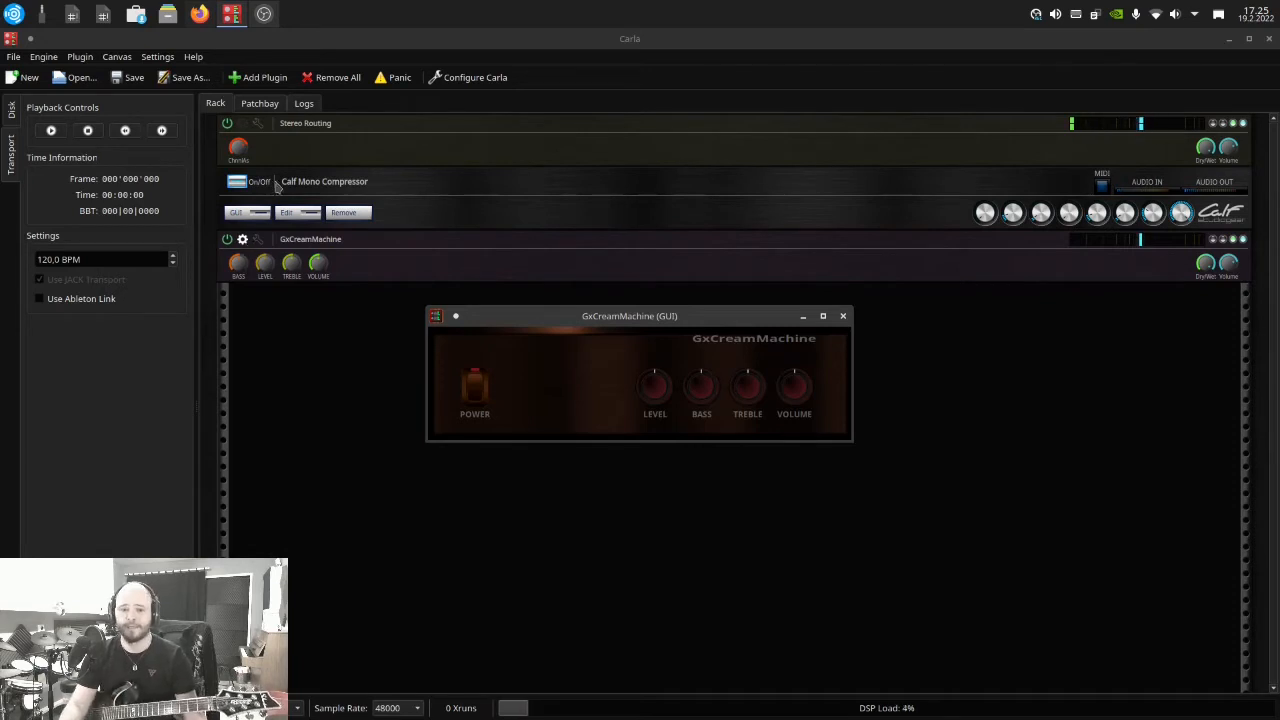
pyautogui.click(260, 104)
pyautogui.moveTo(626, 320); pyautogui.dragTo(331, 140)
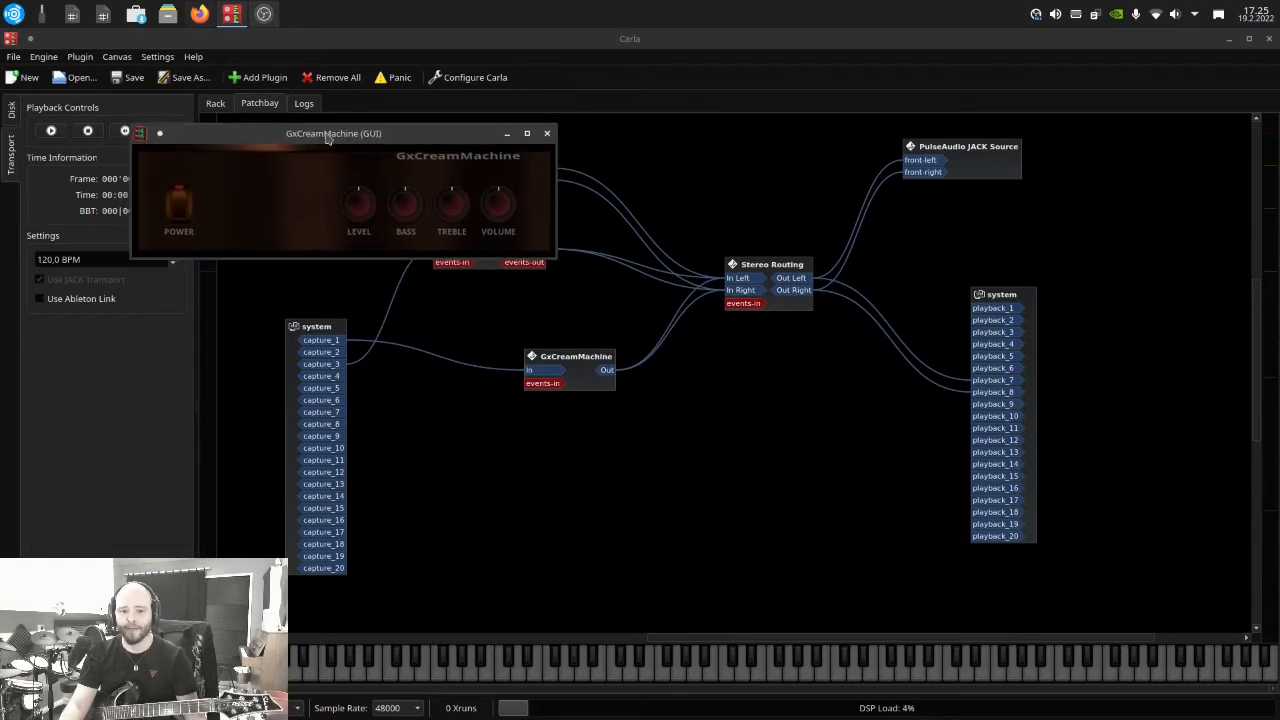
# Toggle GxCreamMachine's power switch to compare the guitar sound with and without the amp
pyautogui.click(181, 207)
pyautogui.click(181, 207)
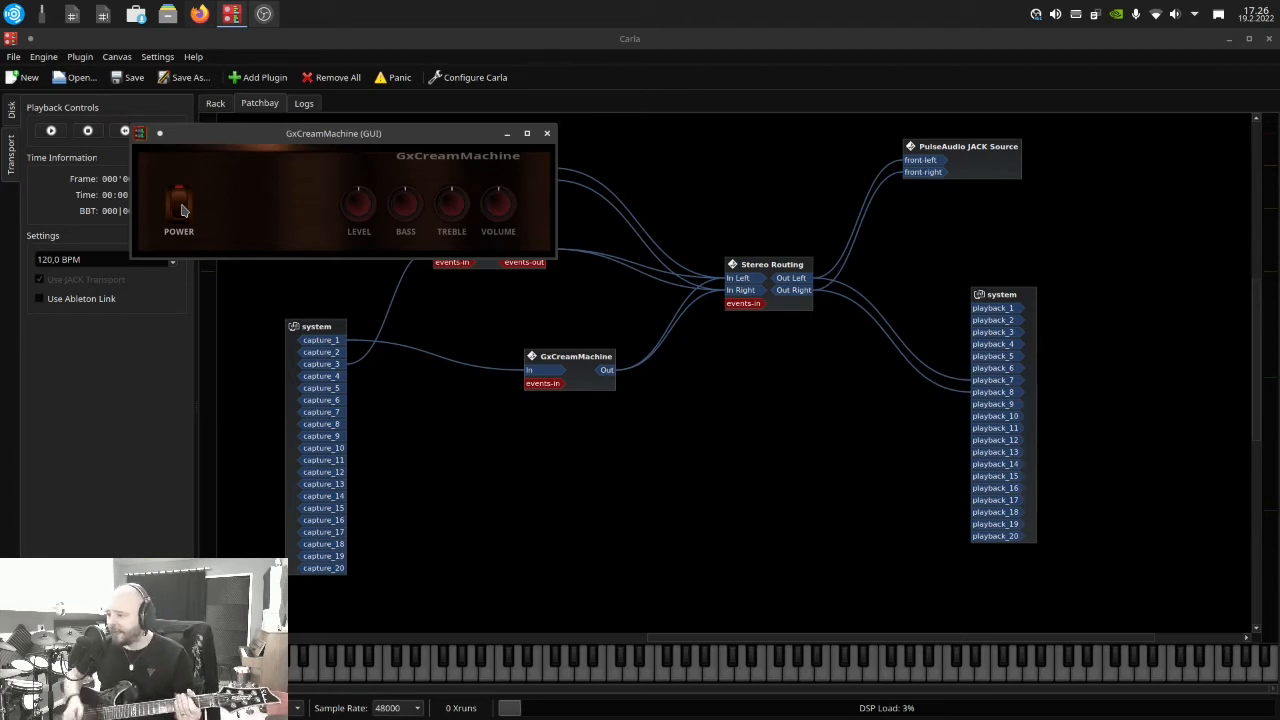
pyautogui.click(181, 205)
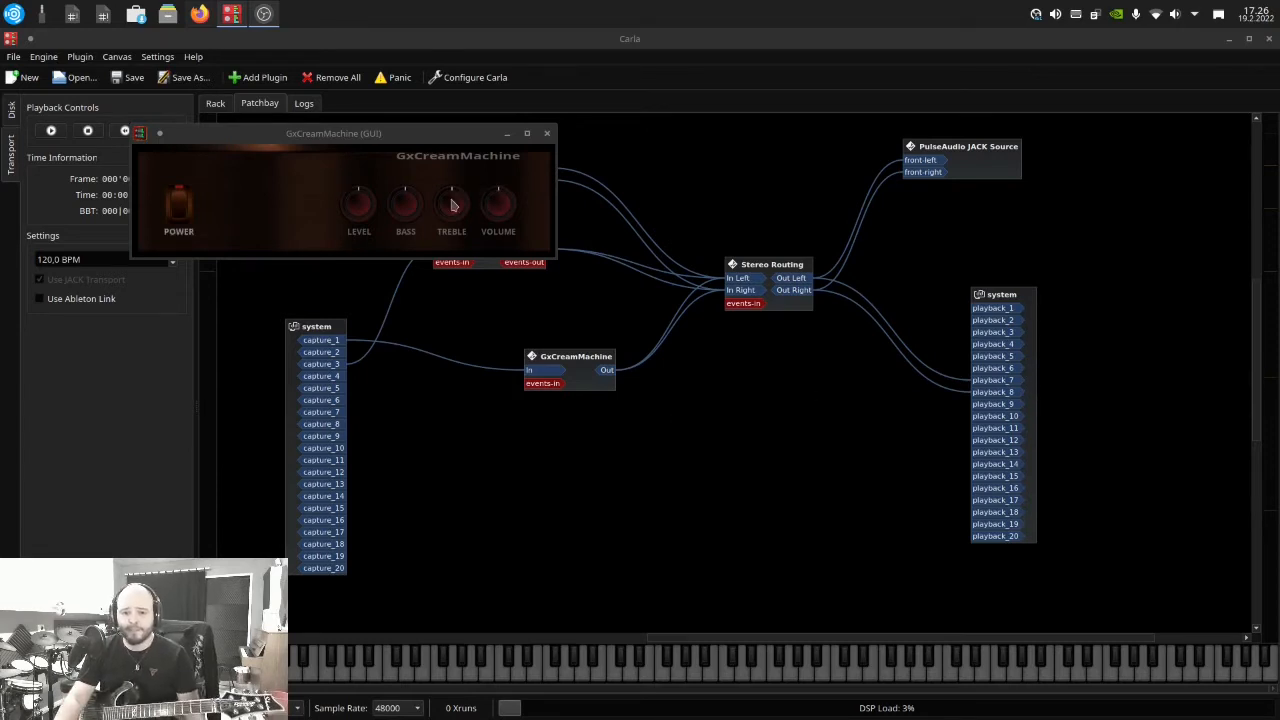
# Turn up GxCreamMachine's level, bass and treble, and set its volume to 0.16
pyautogui.click(362, 212)
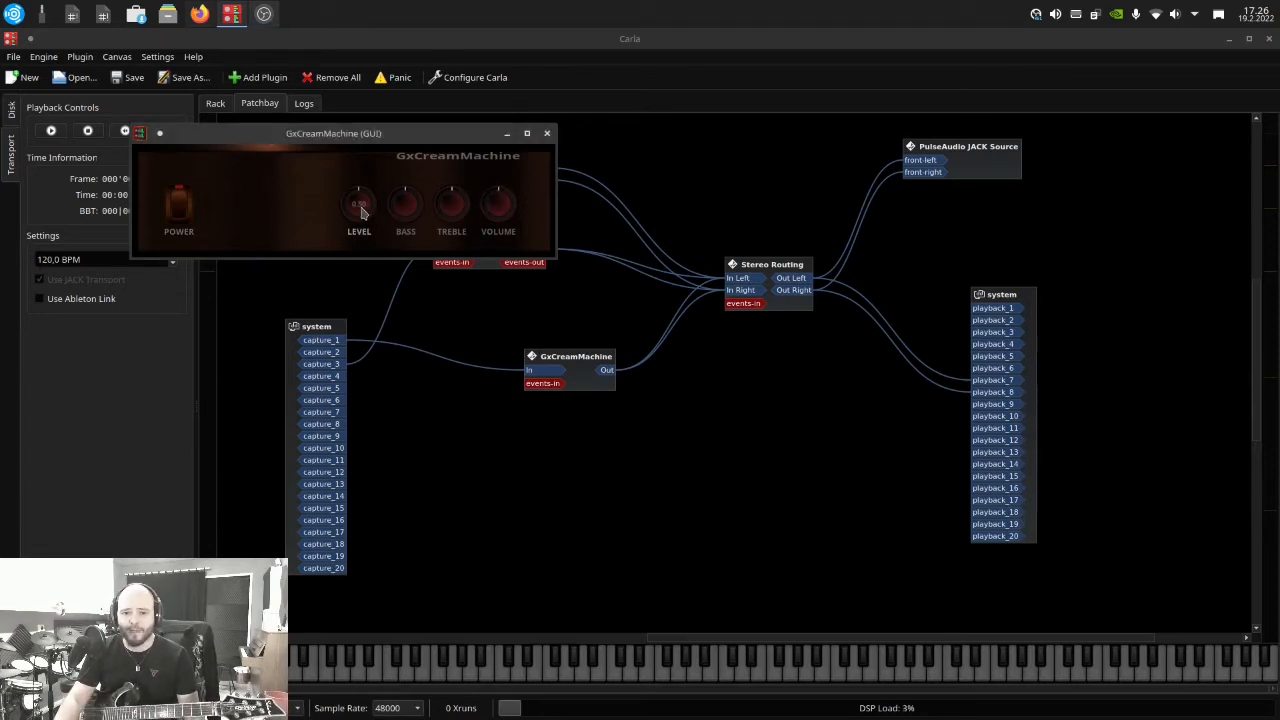
pyautogui.moveTo(505, 202); pyautogui.dragTo(474, 256)
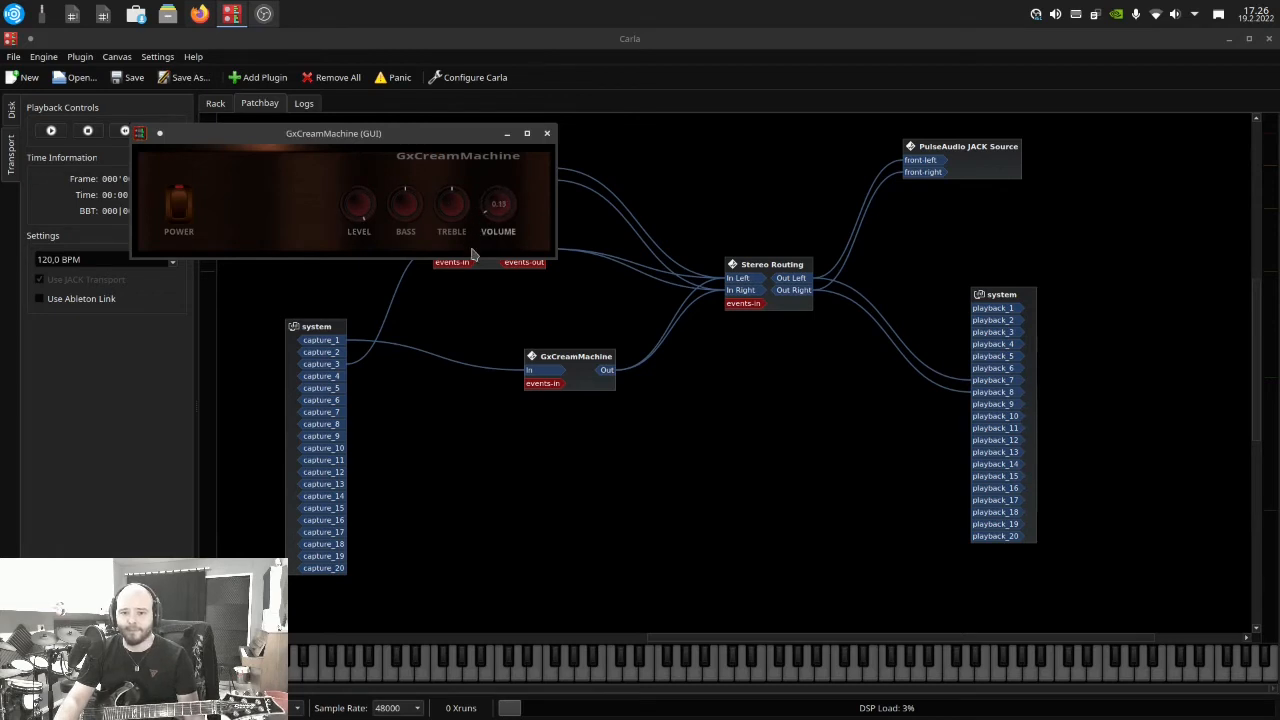
pyautogui.moveTo(441, 207); pyautogui.dragTo(457, 171)
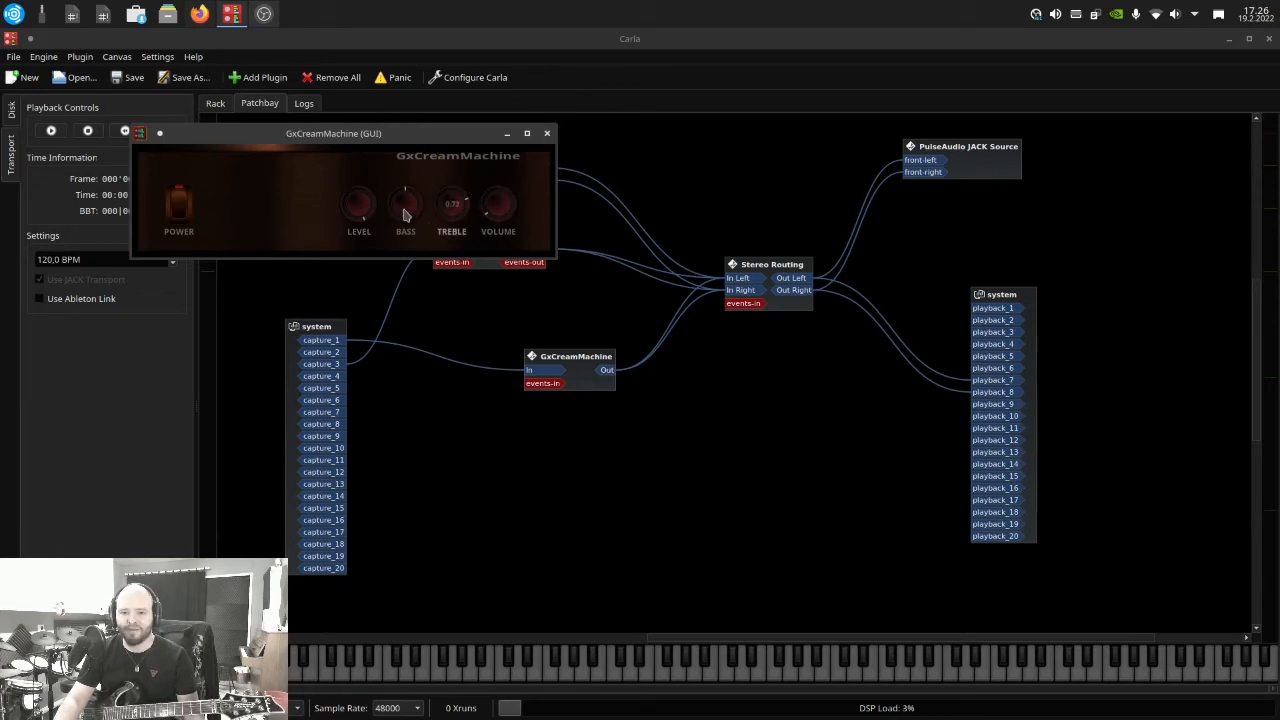
pyautogui.moveTo(404, 210); pyautogui.dragTo(449, 206)
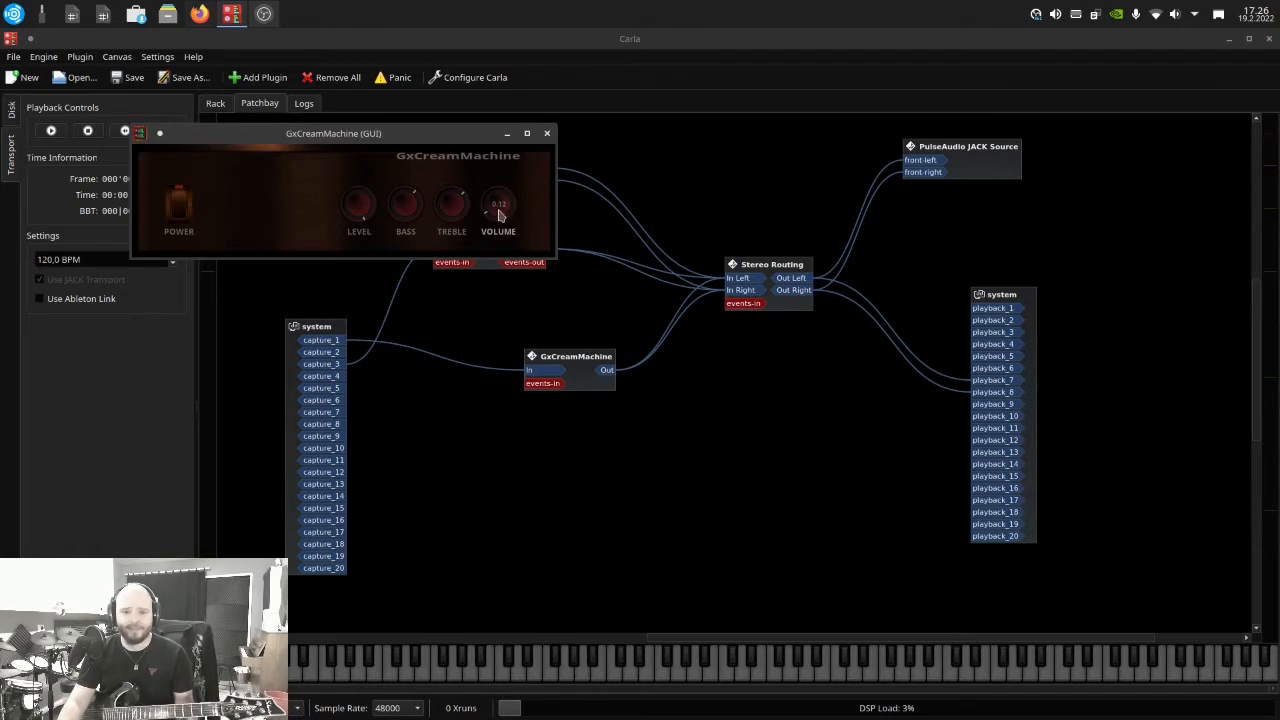
pyautogui.moveTo(486, 212); pyautogui.dragTo(486, 208)
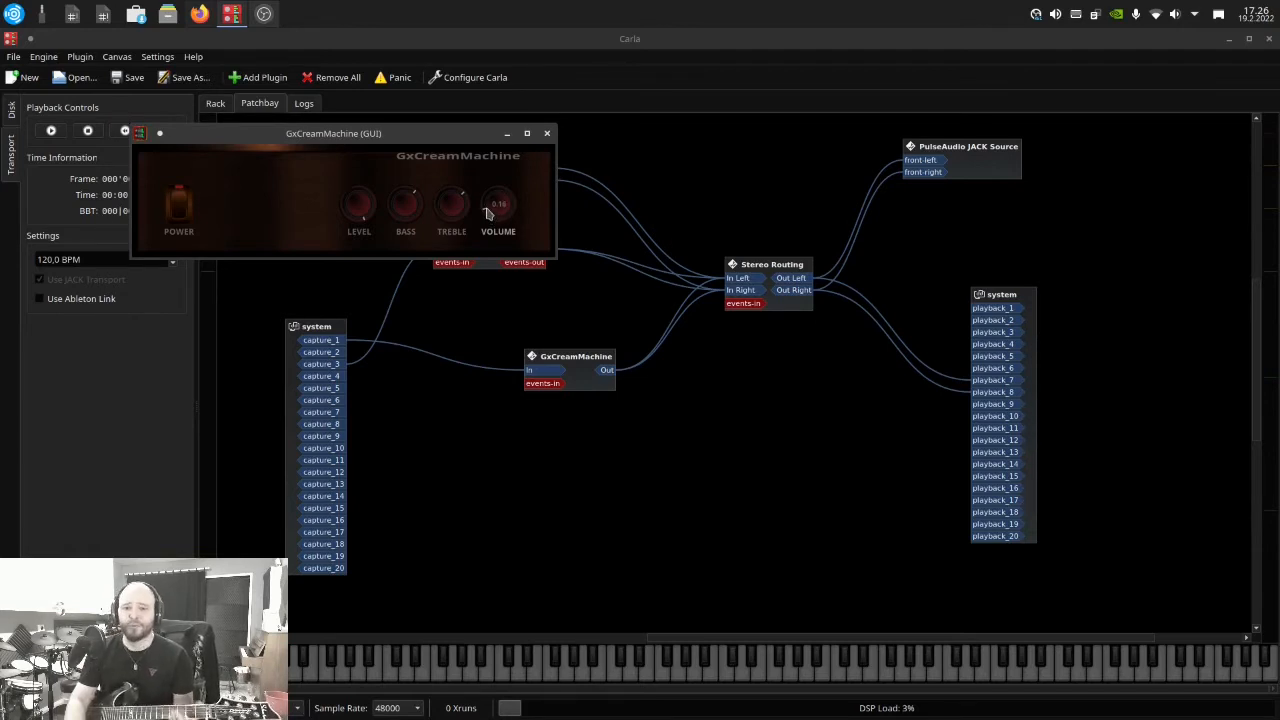
# Rearrange the GxCreamMachine interface window and spread the GxCreamMachine and Stereo Routing blocks further apart
pyautogui.moveTo(405, 130); pyautogui.dragTo(630, 153)
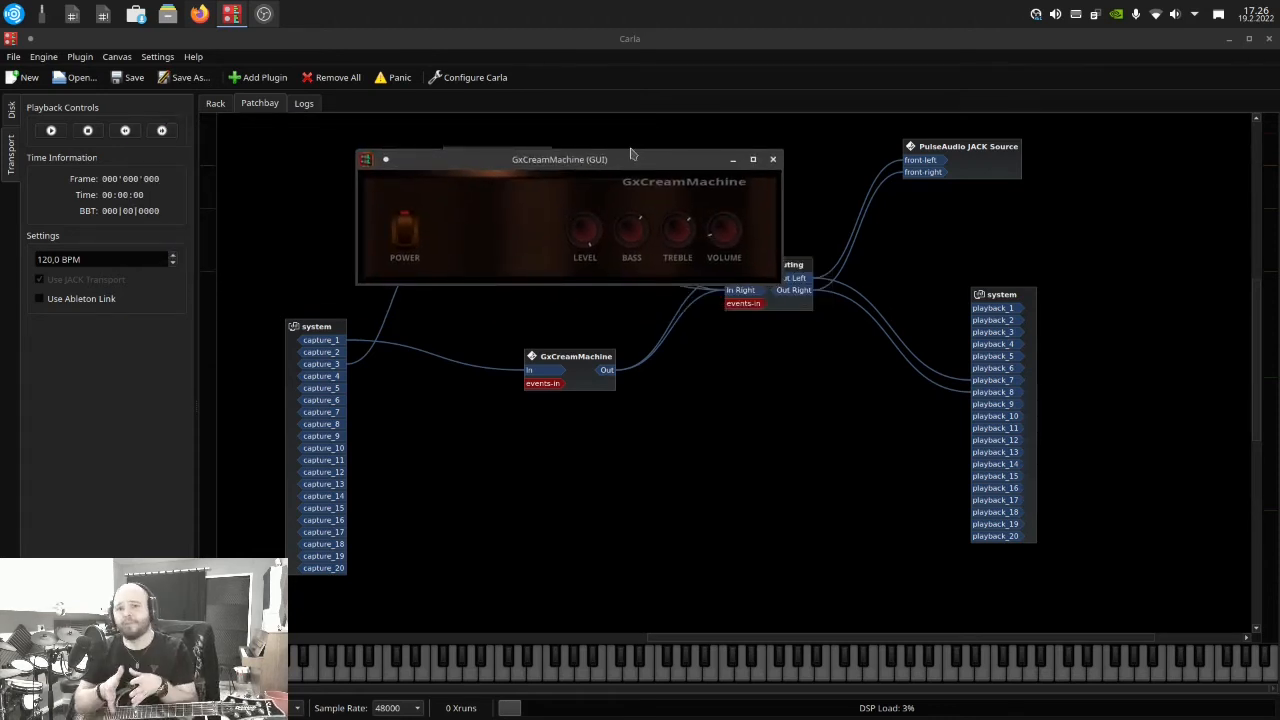
pyautogui.moveTo(607, 165); pyautogui.dragTo(507, 146)
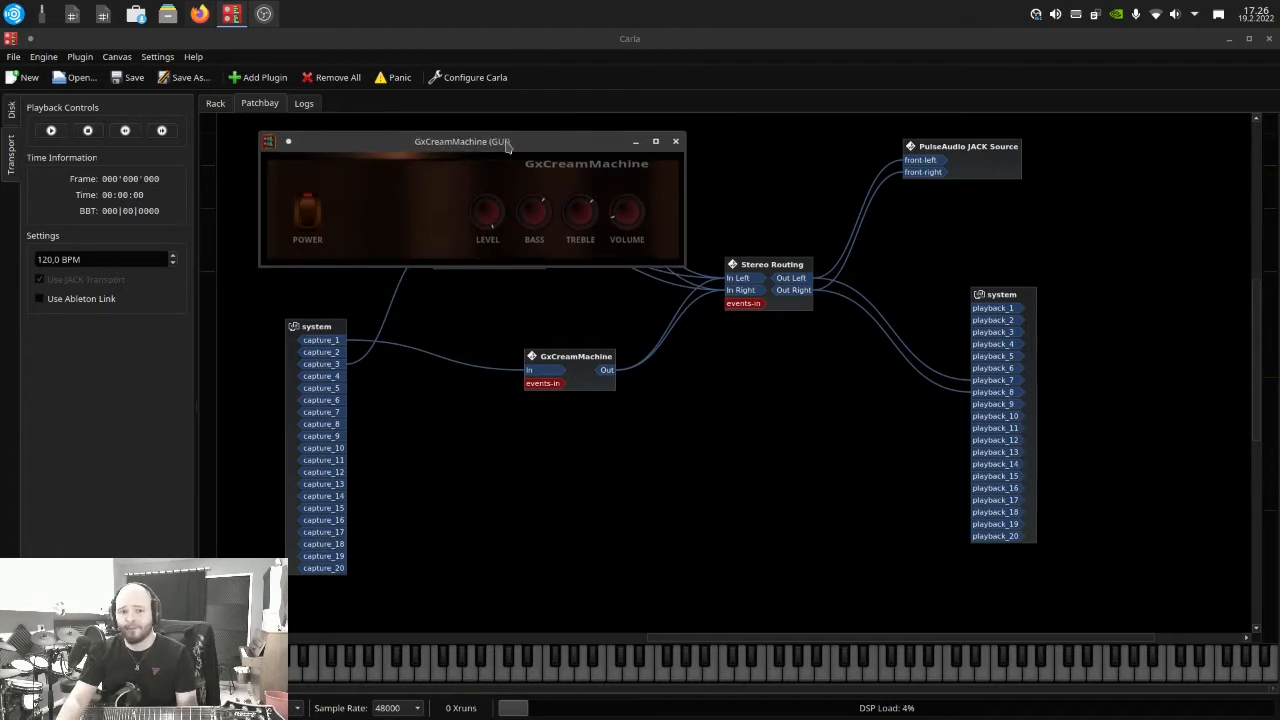
pyautogui.moveTo(800, 263); pyautogui.dragTo(833, 275)
pyautogui.moveTo(576, 373); pyautogui.dragTo(568, 368)
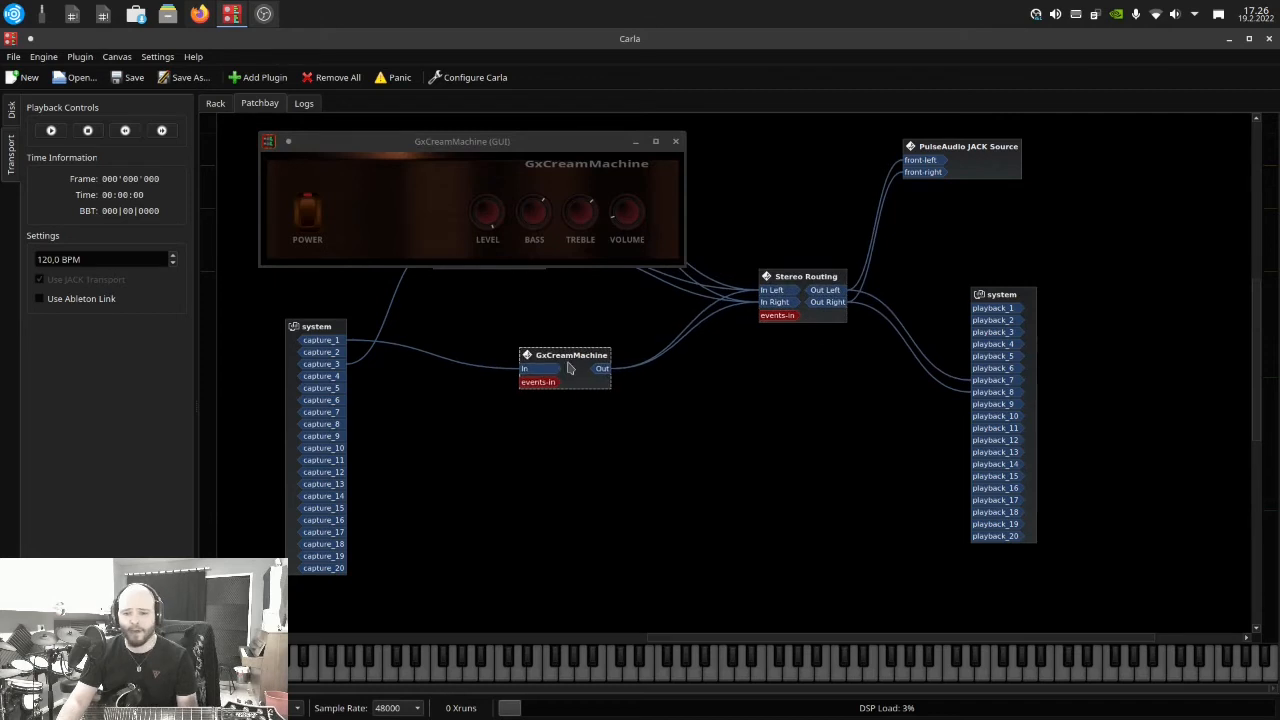
pyautogui.moveTo(357, 143); pyautogui.dragTo(340, 133)
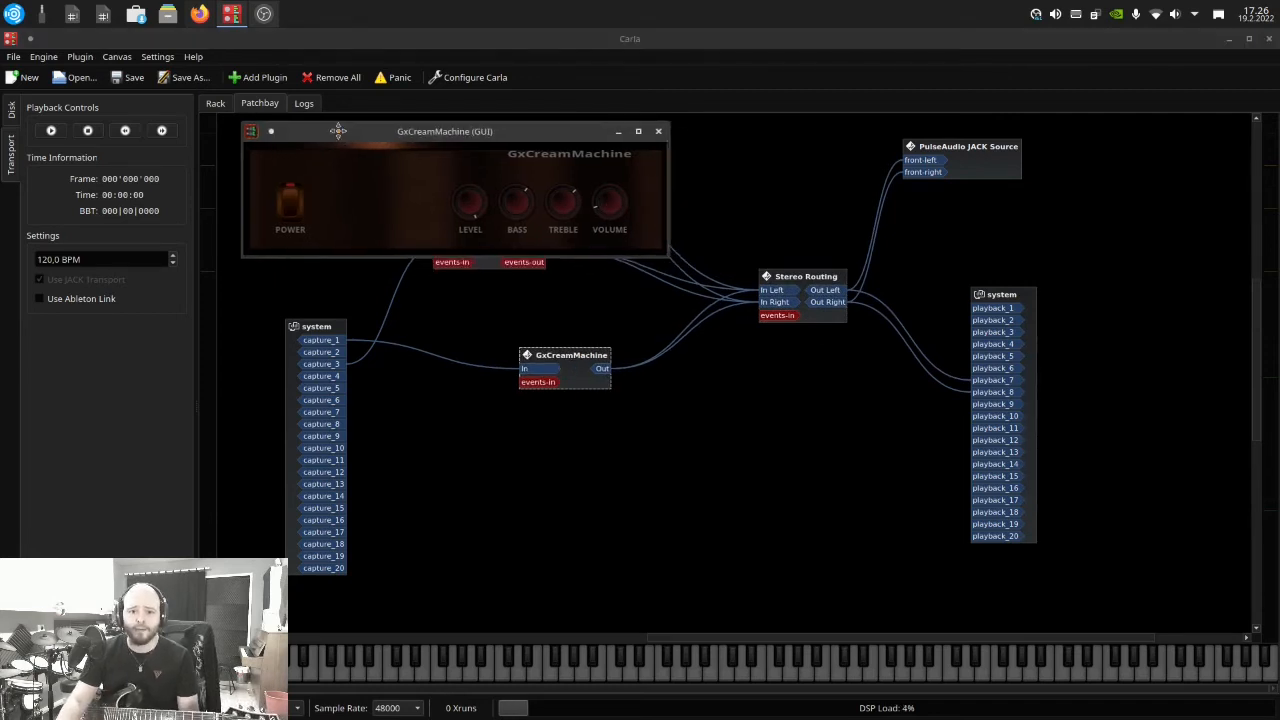
# Search the plugins for "convo" and add LV2 Convolution Mono=>Stereo to the patchbay
pyautogui.click(256, 77)
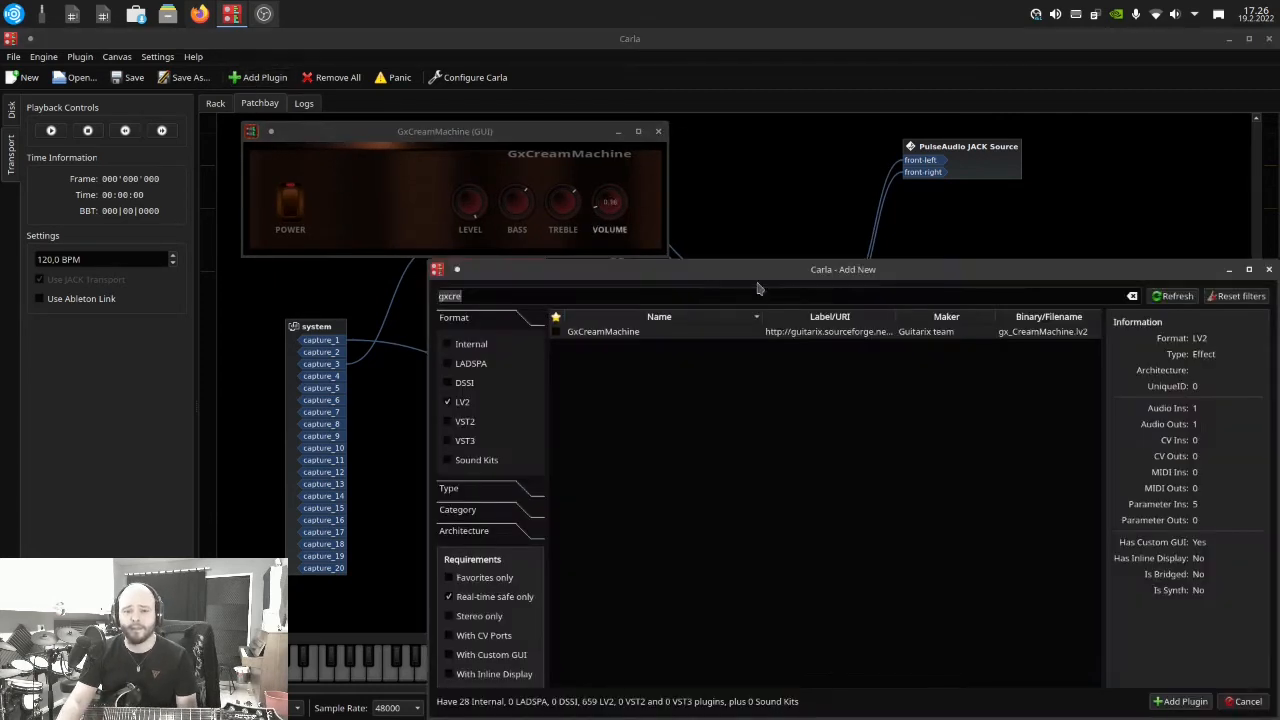
pyautogui.press('BackSpace')
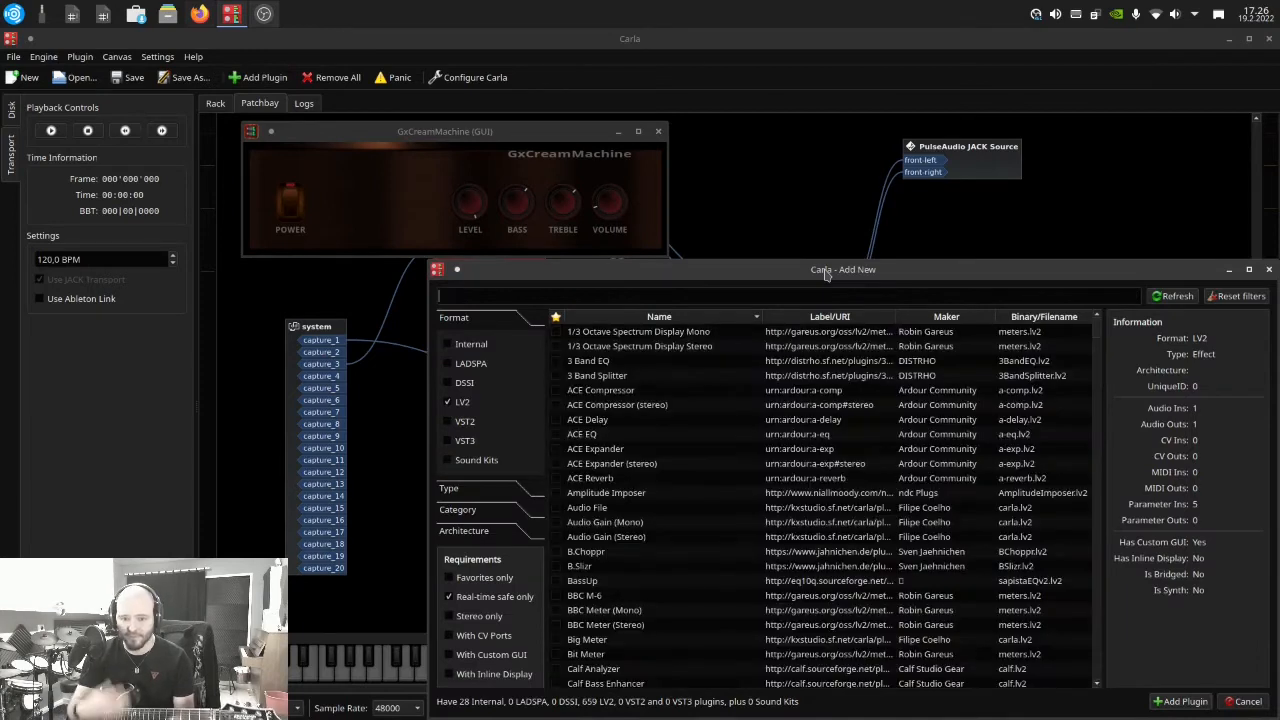
pyautogui.write('convo')
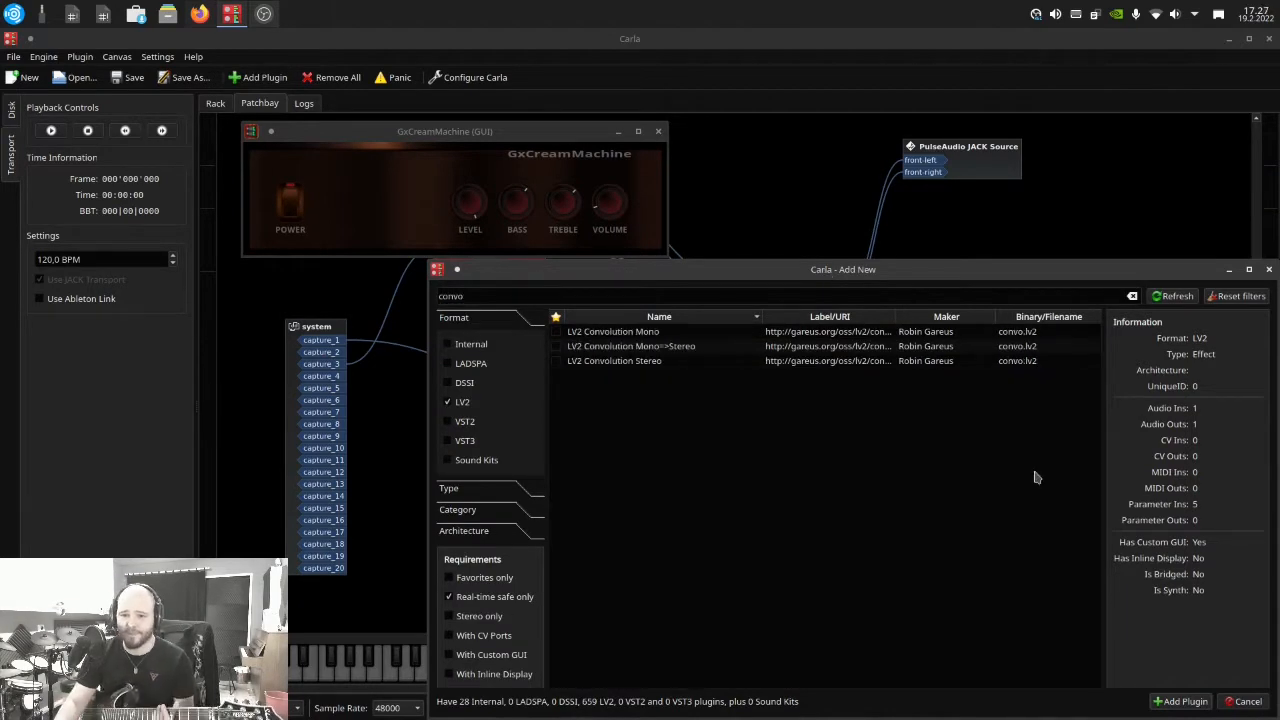
pyautogui.click(655, 347)
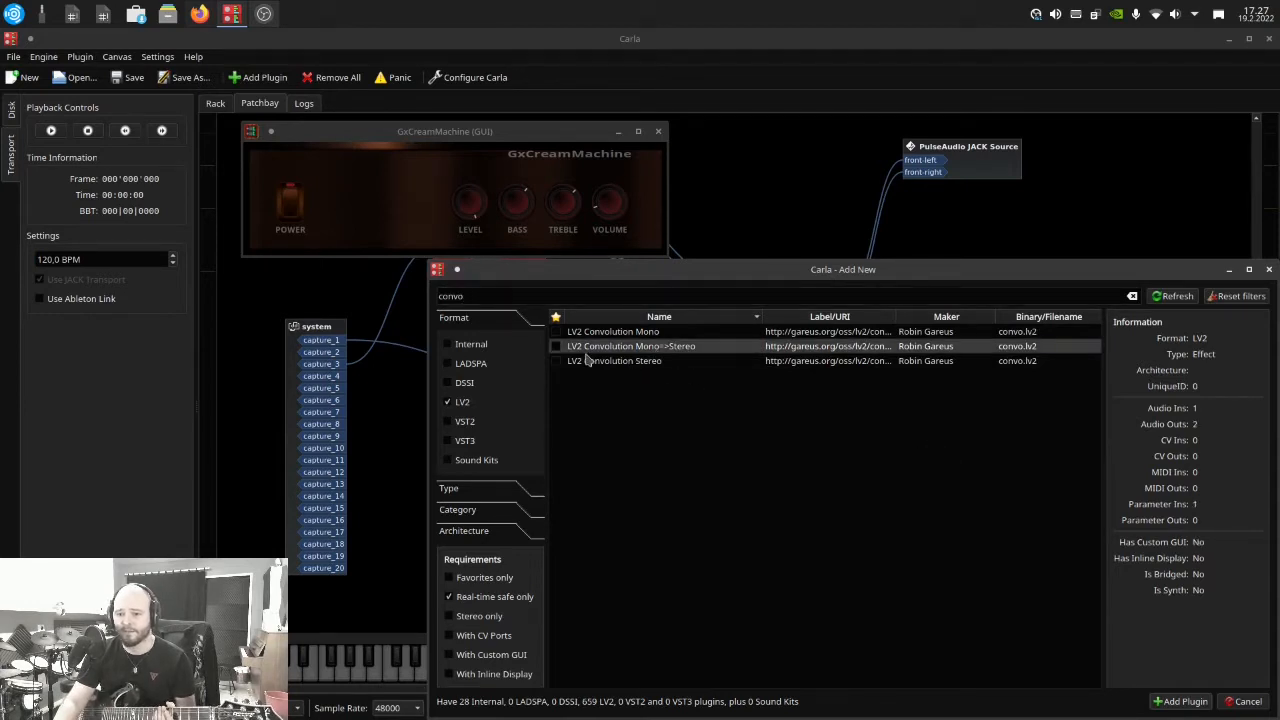
pyautogui.doubleClick(652, 347)
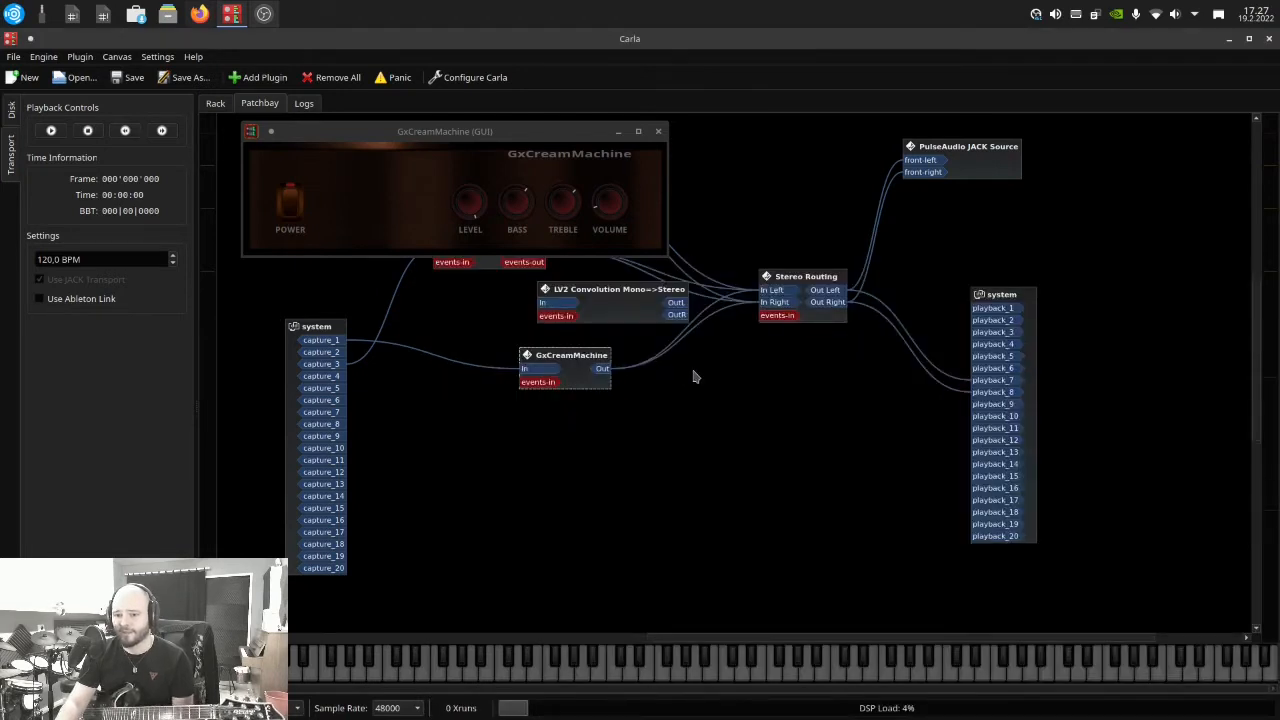
# Disconnect all connections from GxCreamMachine's output port
pyautogui.rightClick(605, 377)
pyautogui.click(603, 373)
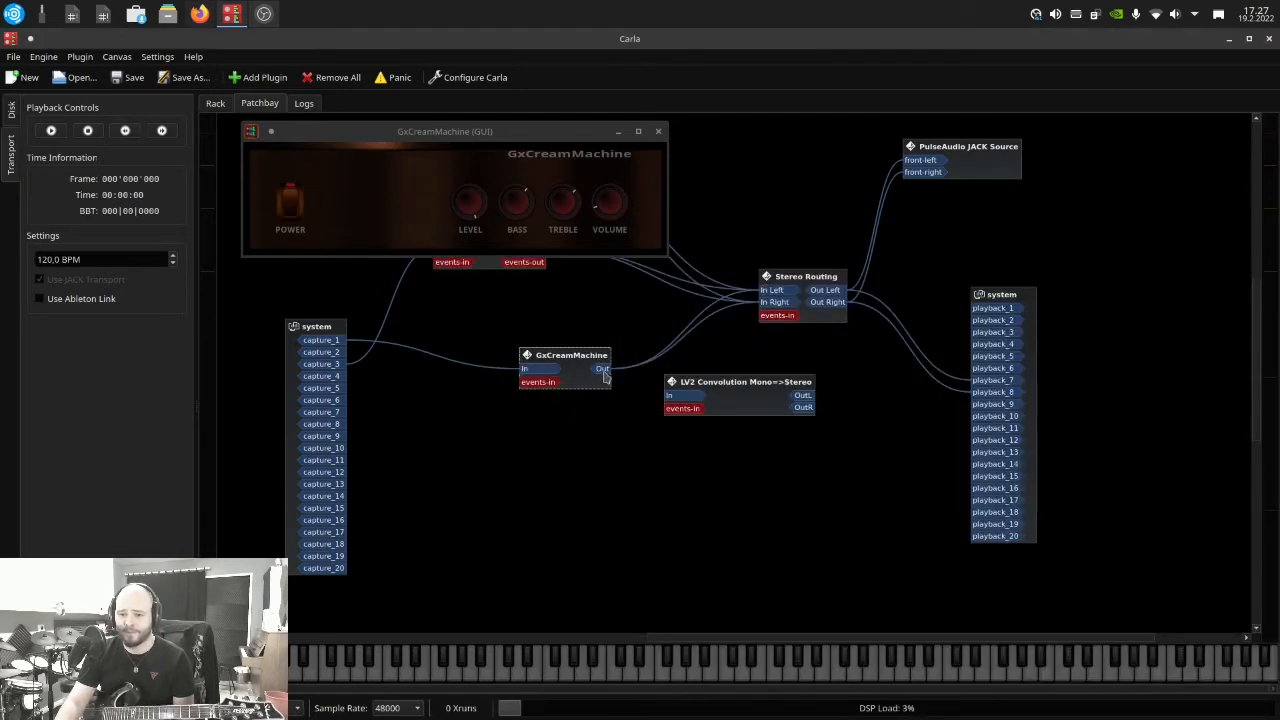
pyautogui.rightClick(605, 372)
pyautogui.click(648, 398)
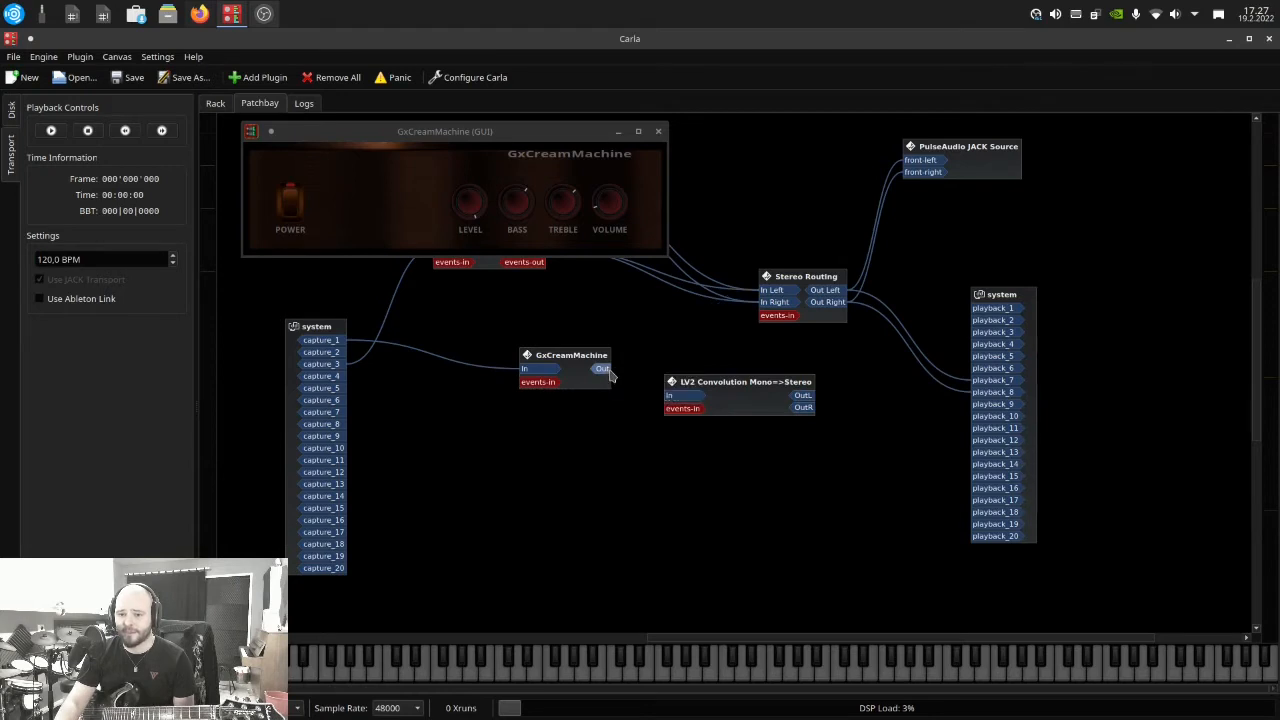
# Connect GxCreamMachine's output to the LV2 Convolution Mono=>Stereo input, and its OutL and OutR to Stereo Routing's In Left and In Right
pyautogui.moveTo(602, 369); pyautogui.dragTo(672, 396)
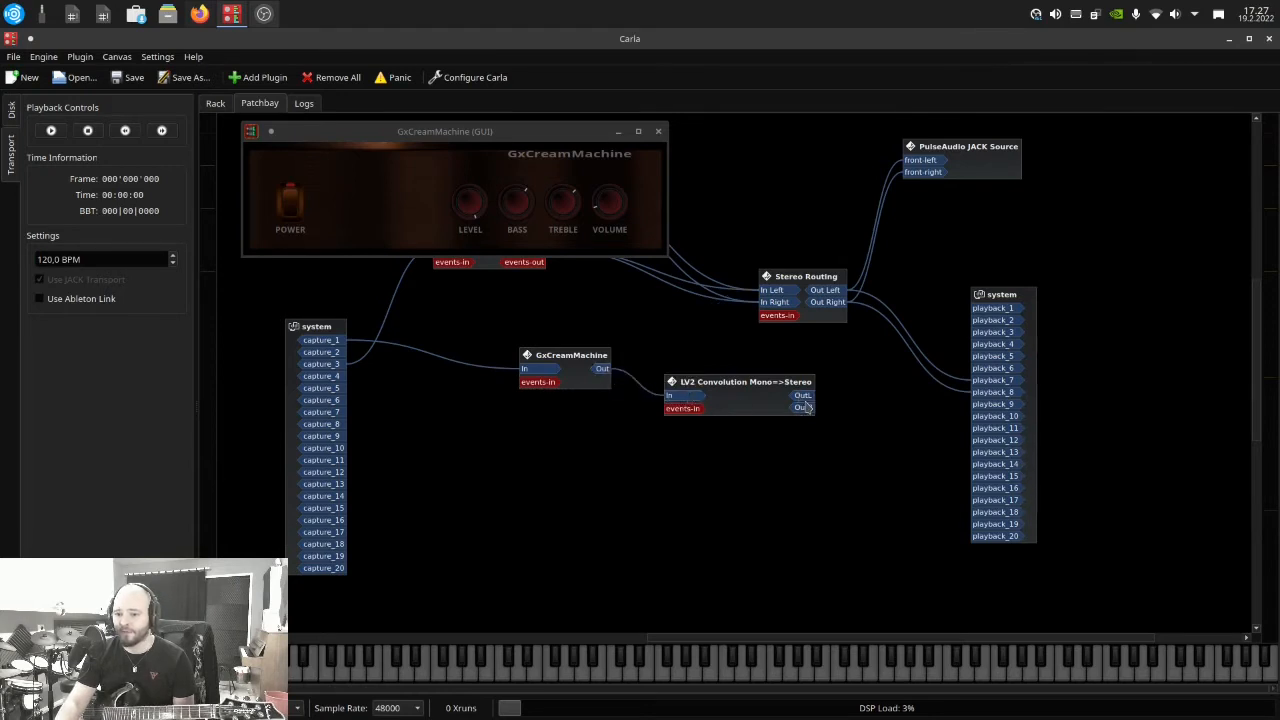
pyautogui.moveTo(800, 398); pyautogui.dragTo(770, 290)
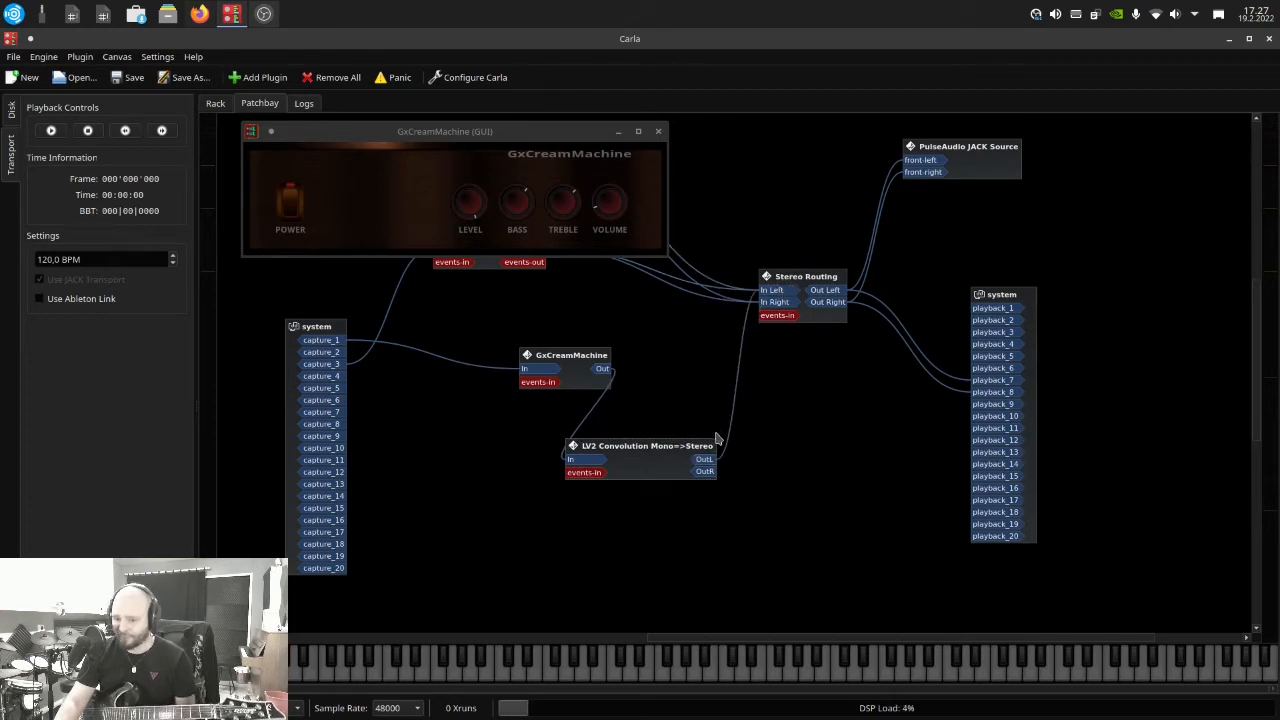
pyautogui.moveTo(704, 471); pyautogui.dragTo(826, 282)
# Rearrange the GxCreamMachine and LV2 Convolution blocks so their cables are readable, and shift the GxCreamMachine interface window slightly
pyautogui.moveTo(673, 446); pyautogui.dragTo(676, 443)
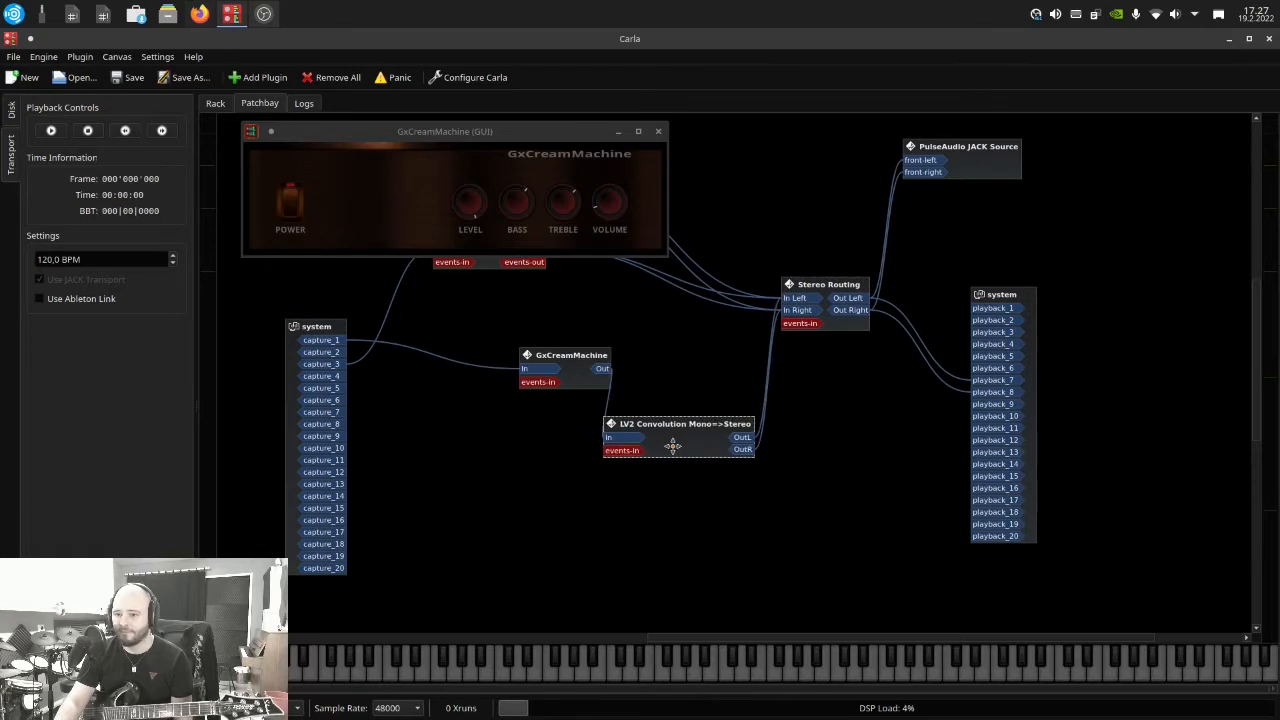
pyautogui.moveTo(565, 368); pyautogui.dragTo(542, 350)
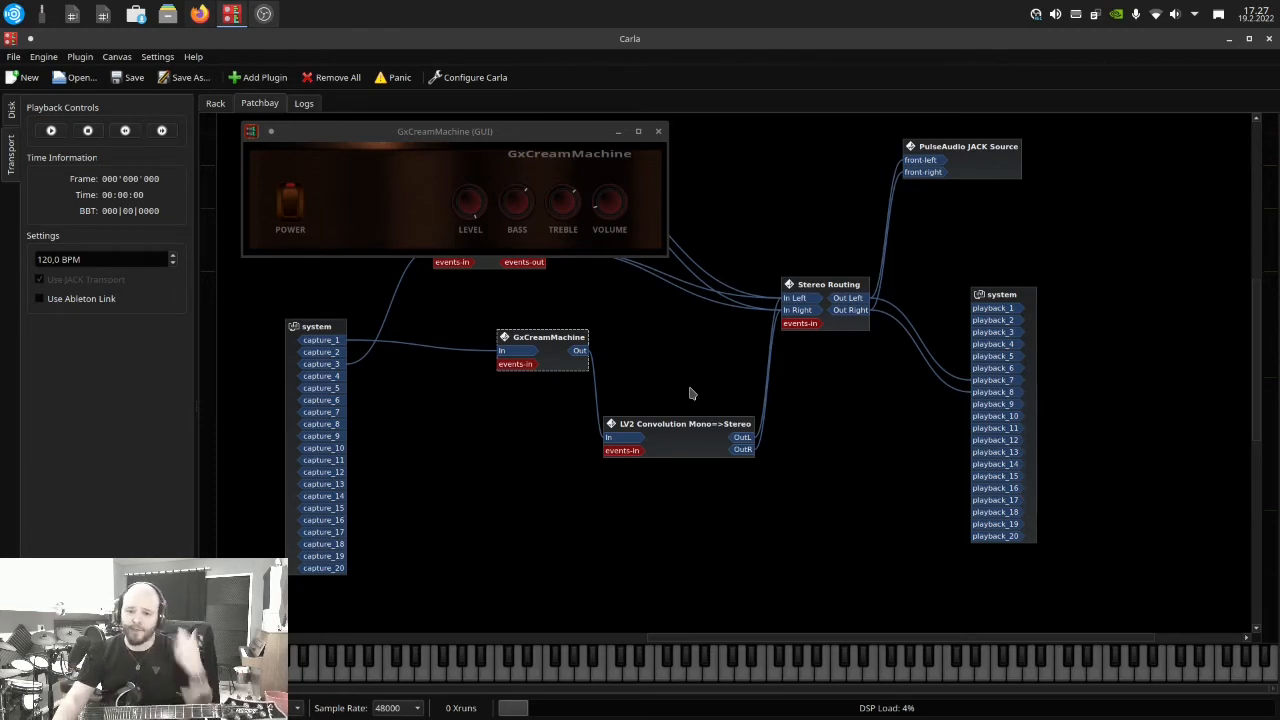
pyautogui.moveTo(680, 447); pyautogui.dragTo(682, 433)
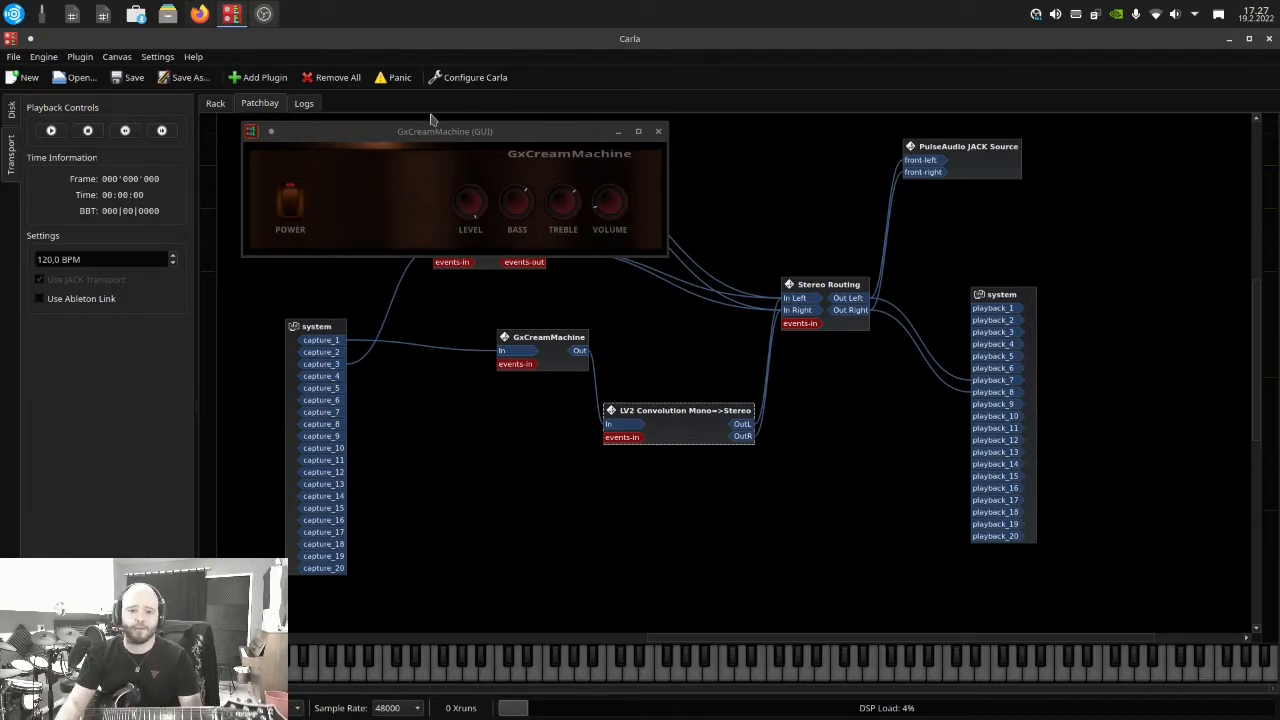
pyautogui.moveTo(411, 137); pyautogui.dragTo(390, 141)
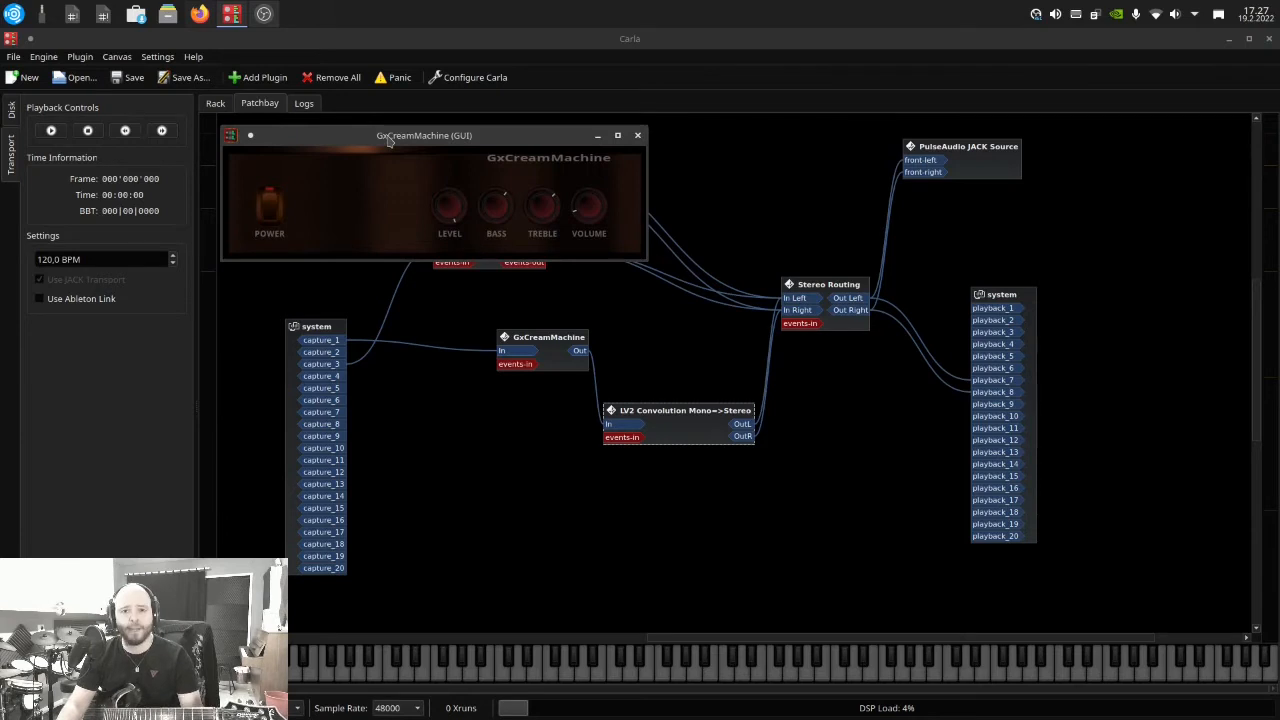
# Uncover the plugin strips in the rack, open LV2 Convolution's impulse file chooser and look through the home folder
pyautogui.click(215, 103)
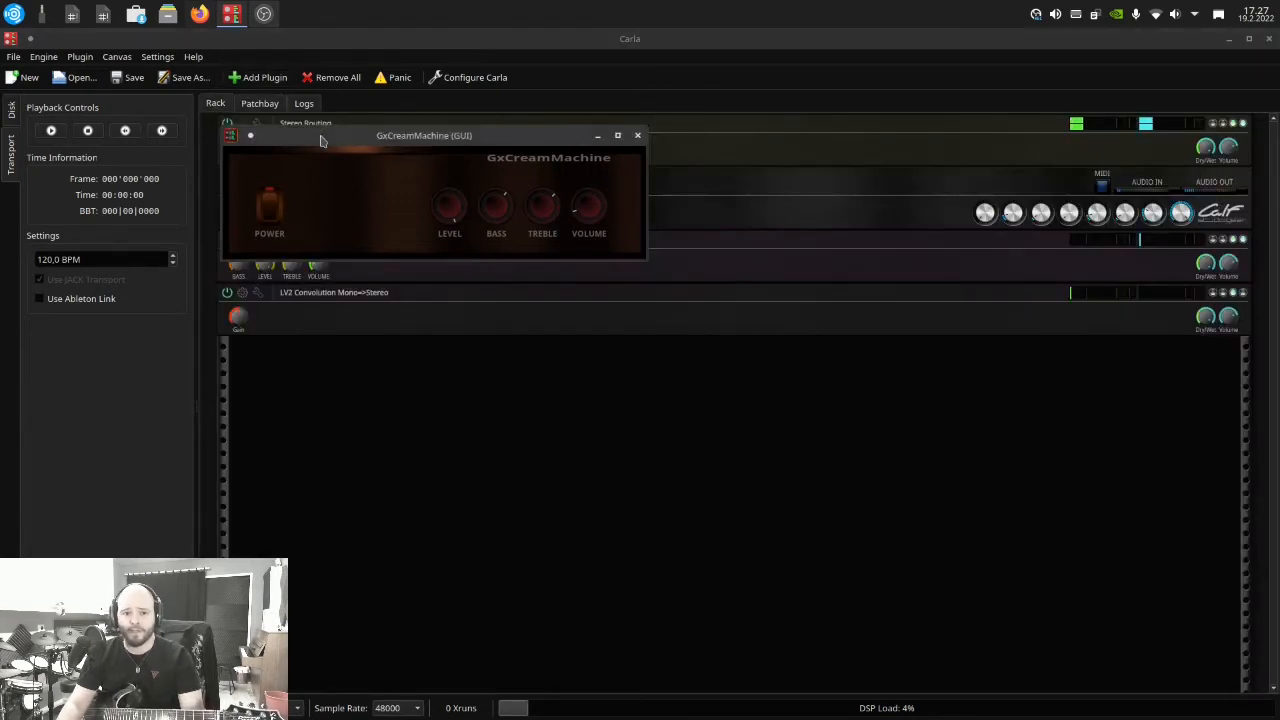
pyautogui.moveTo(318, 133); pyautogui.dragTo(292, 407)
pyautogui.click(242, 292)
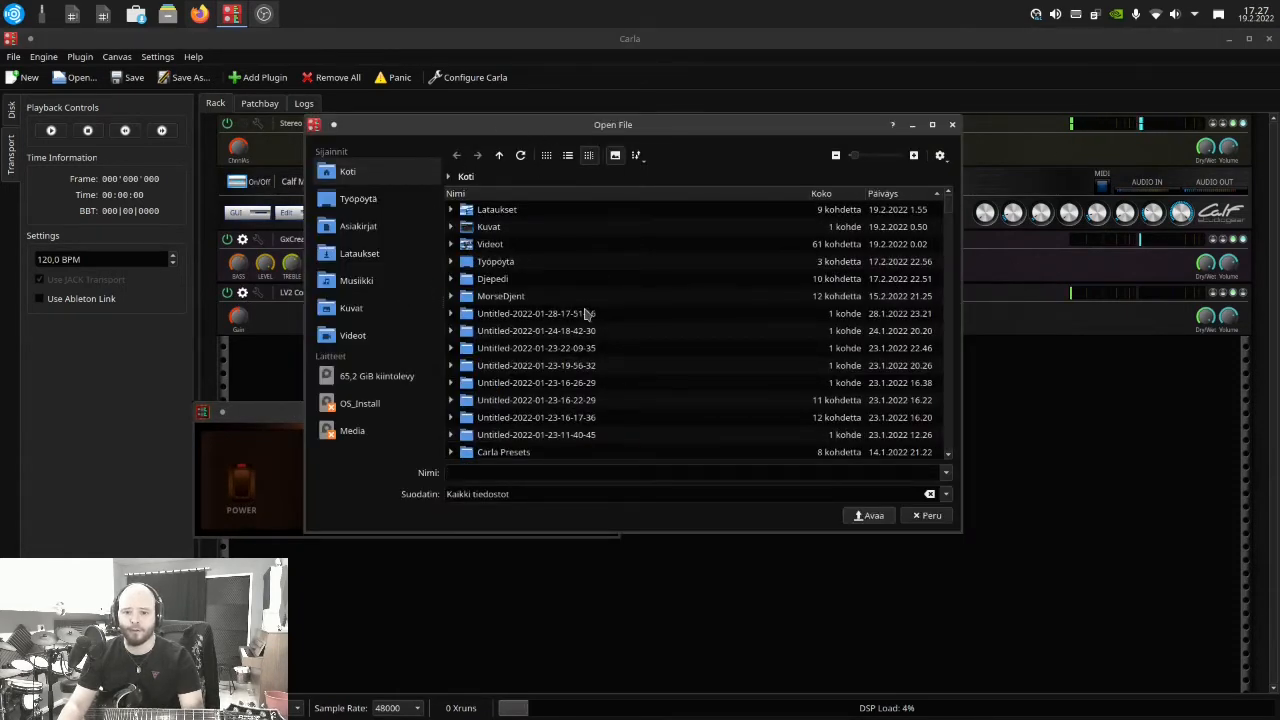
pyautogui.scroll(-12, 568, 360)
pyautogui.scroll(8, 573, 386)
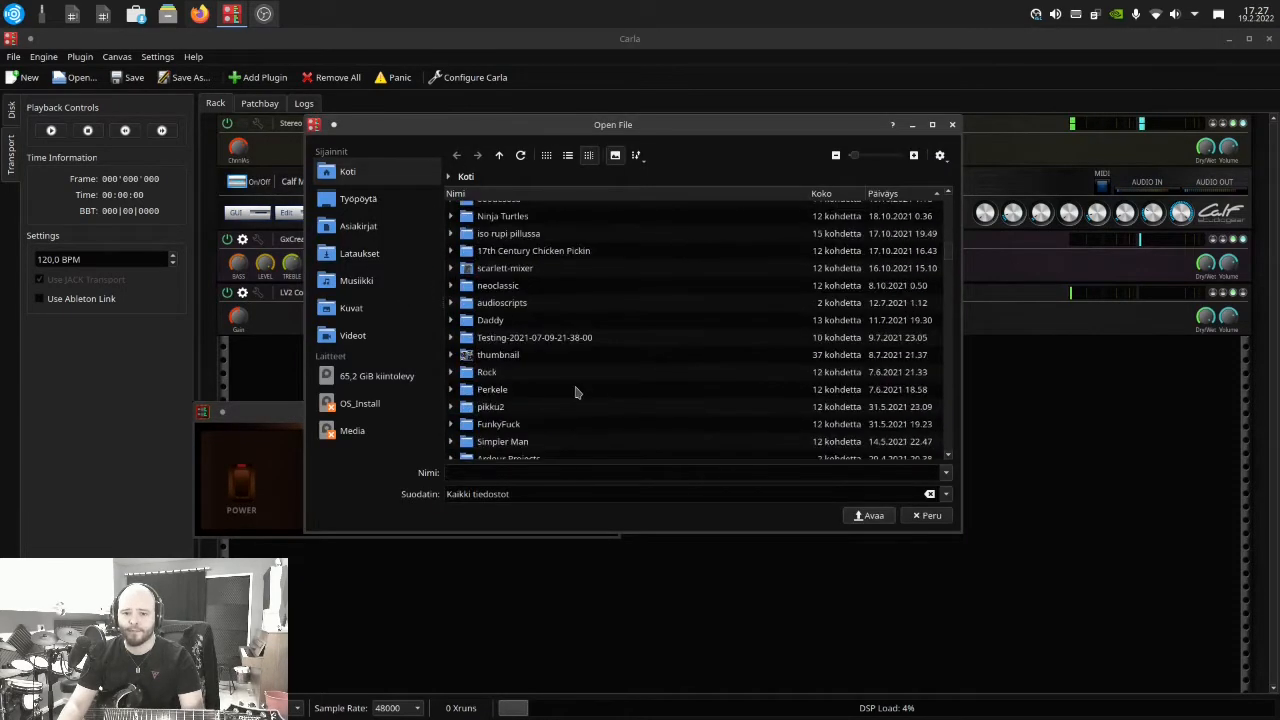
pyautogui.scroll(4, 573, 386)
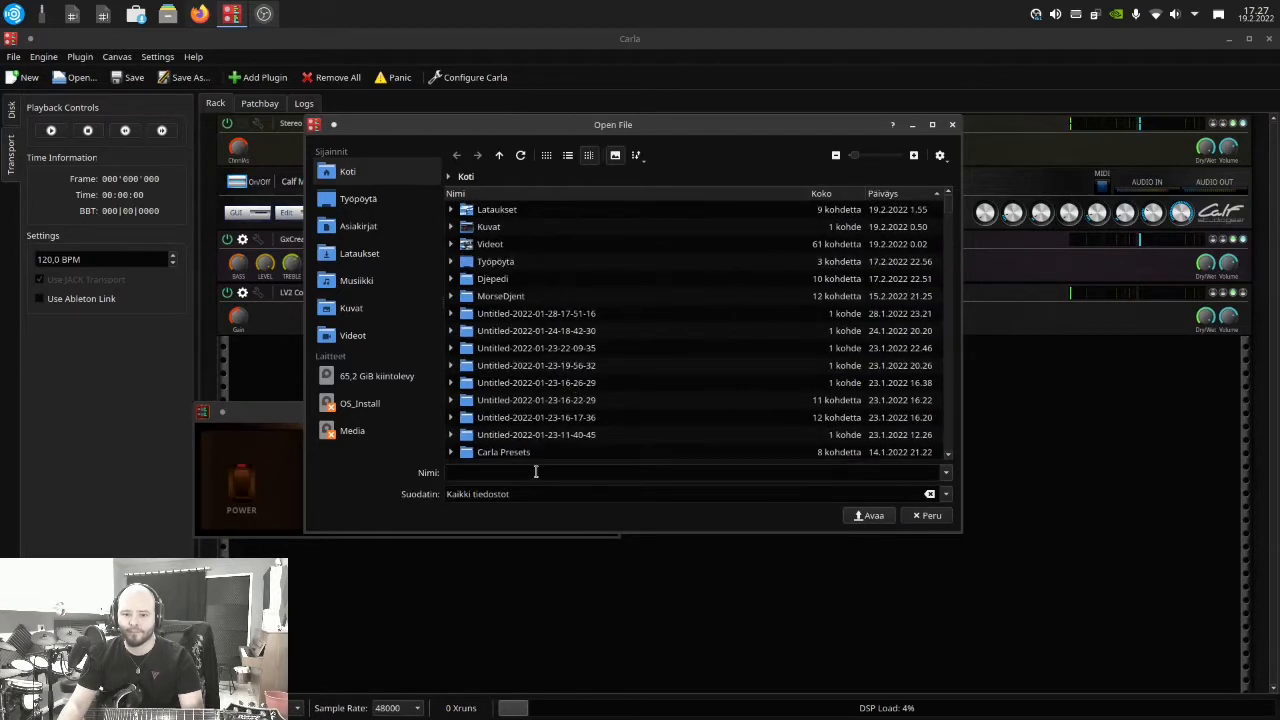
# Load GuitarHack Original Between.wav from IR Packs > GuitarHacks Impulses > Original 3 Impulses into the convolution plugin
pyautogui.write('IR')
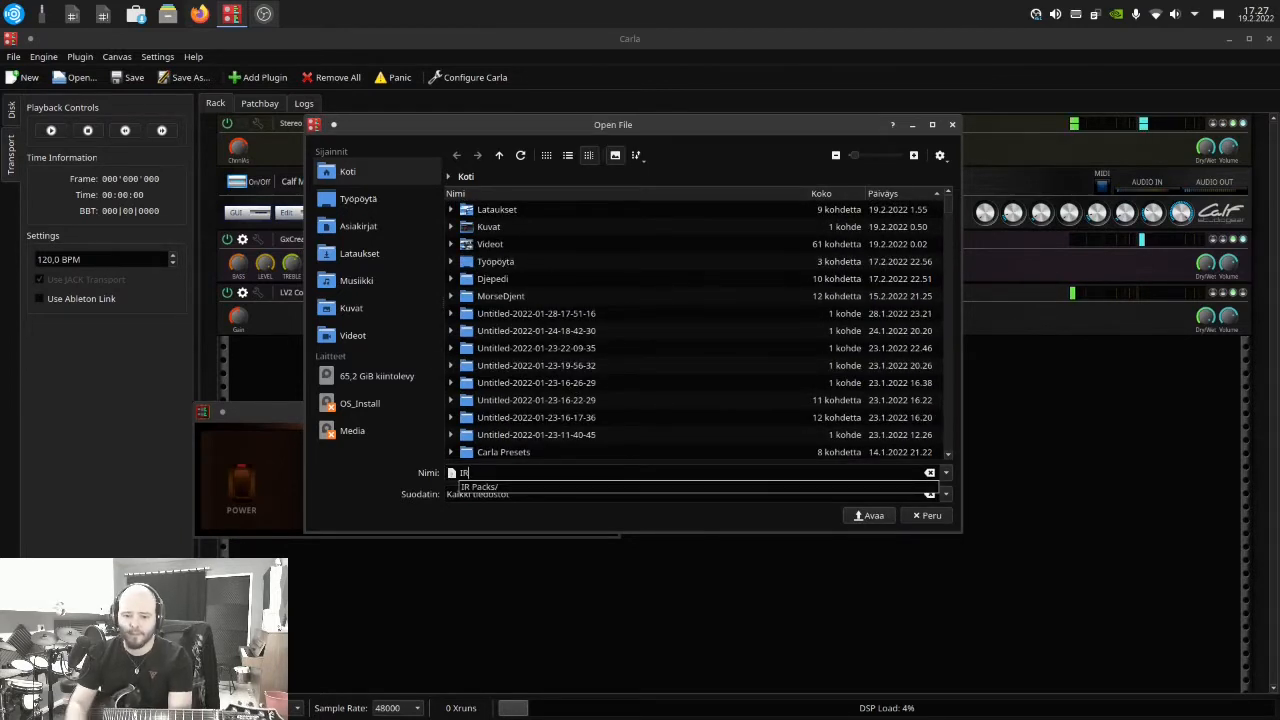
pyautogui.press('Down')
pyautogui.press('Return')
pyautogui.doubleClick(487, 216)
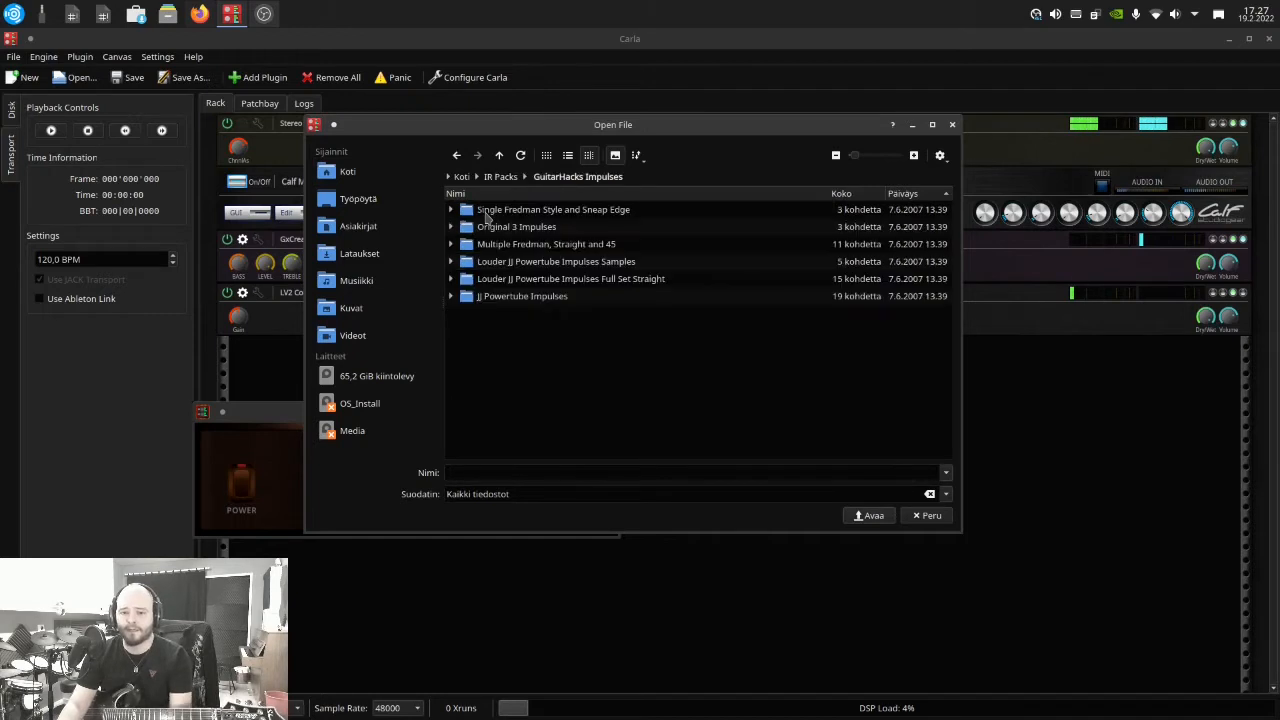
pyautogui.doubleClick(510, 228)
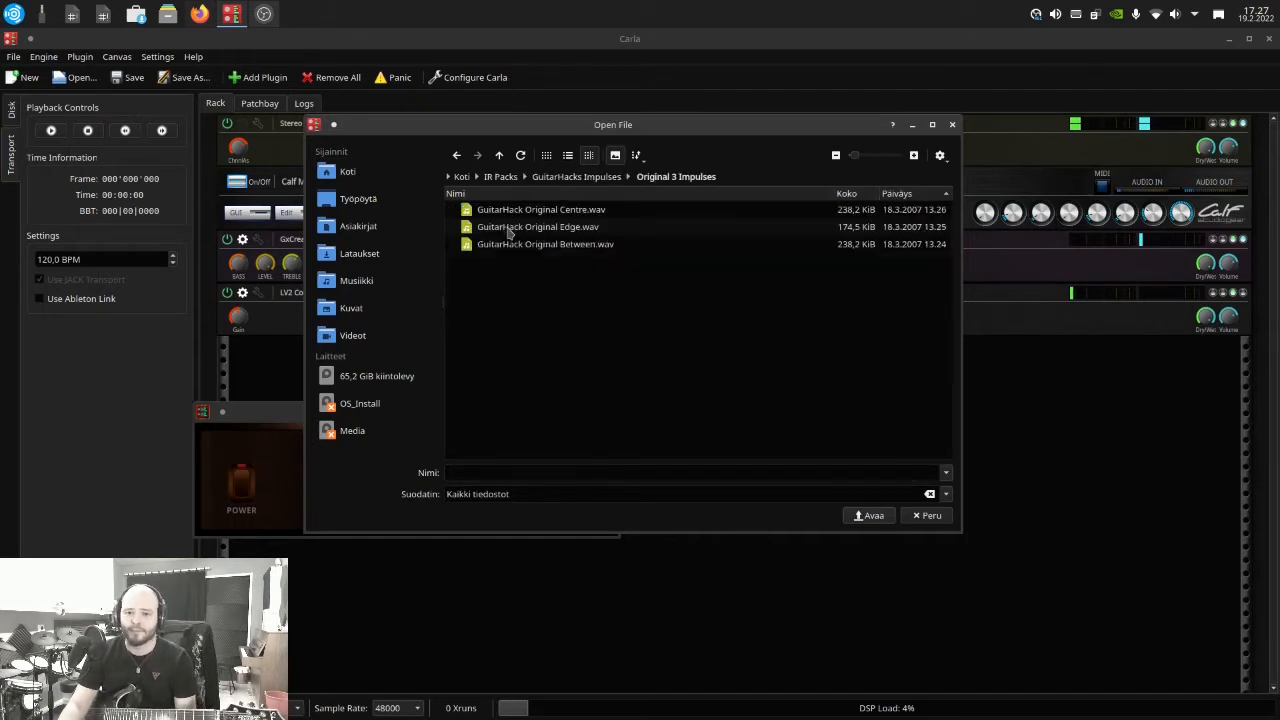
pyautogui.click(580, 248)
pyautogui.doubleClick(580, 246)
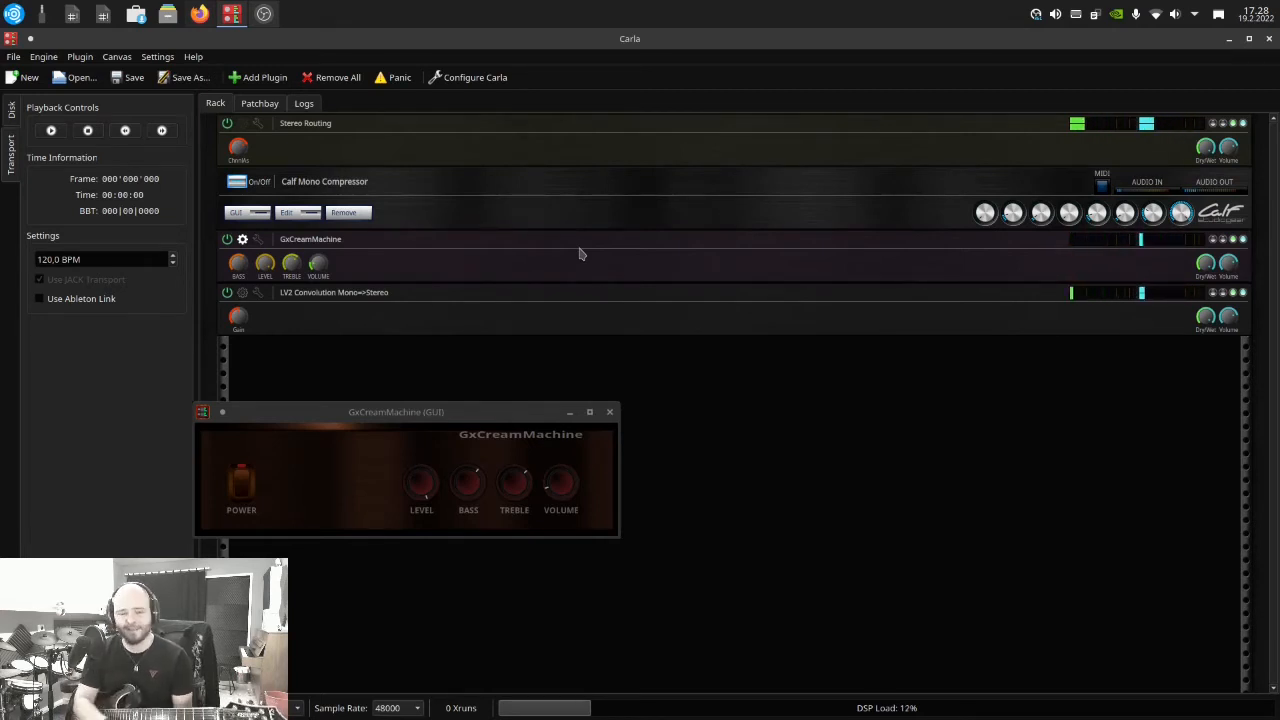
# Return to the patchbay, move the GxCreamMachine window clear of the amp chain and reposition the LV2 Convolution block
pyautogui.click(262, 104)
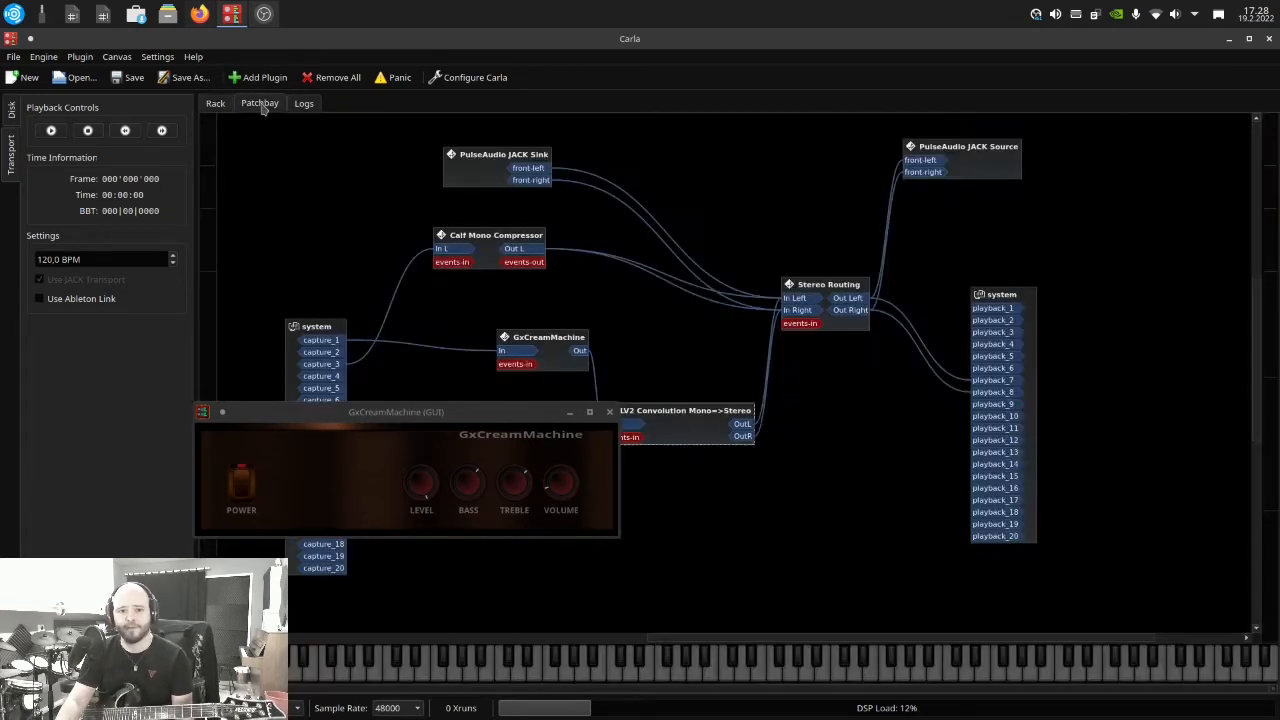
pyautogui.moveTo(349, 411); pyautogui.dragTo(567, 161)
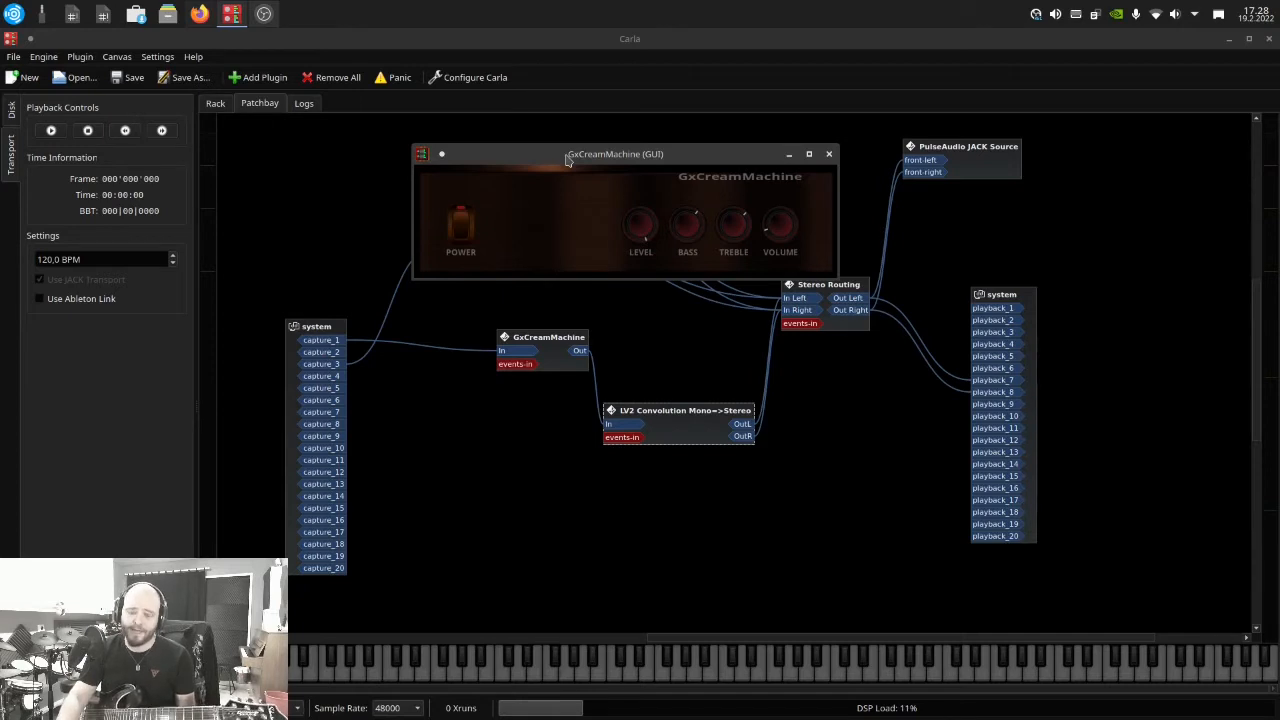
pyautogui.moveTo(666, 418); pyautogui.dragTo(687, 401)
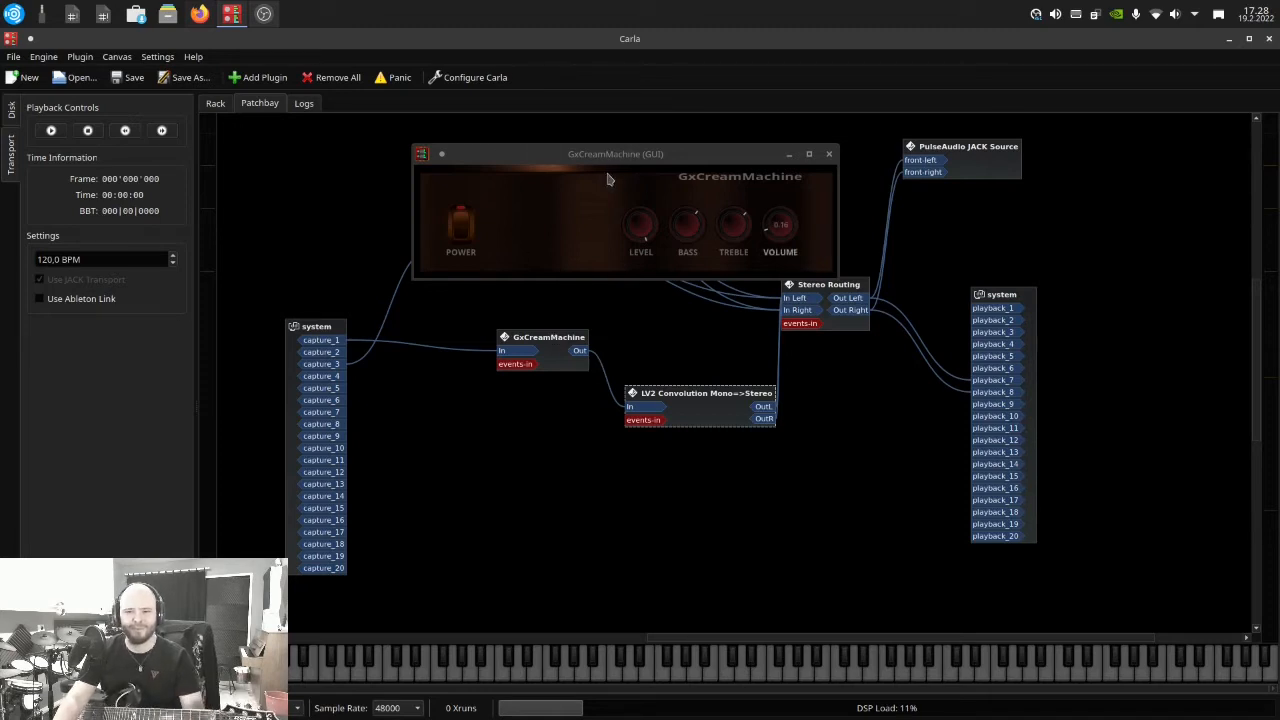
# Search the plugins for "gxboo", add GxBooster and place its block between system capture and GxCreamMachine
pyautogui.click(266, 82)
pyautogui.press('BackSpace')
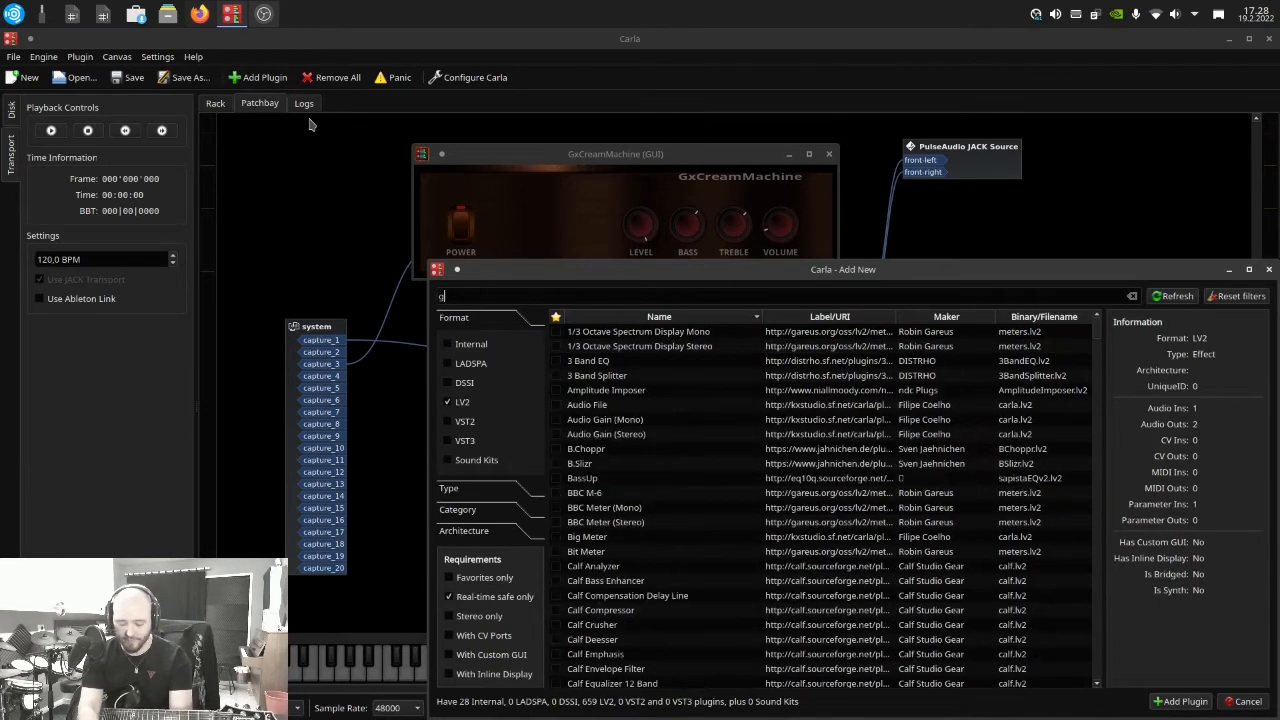
pyautogui.write('gxboo')
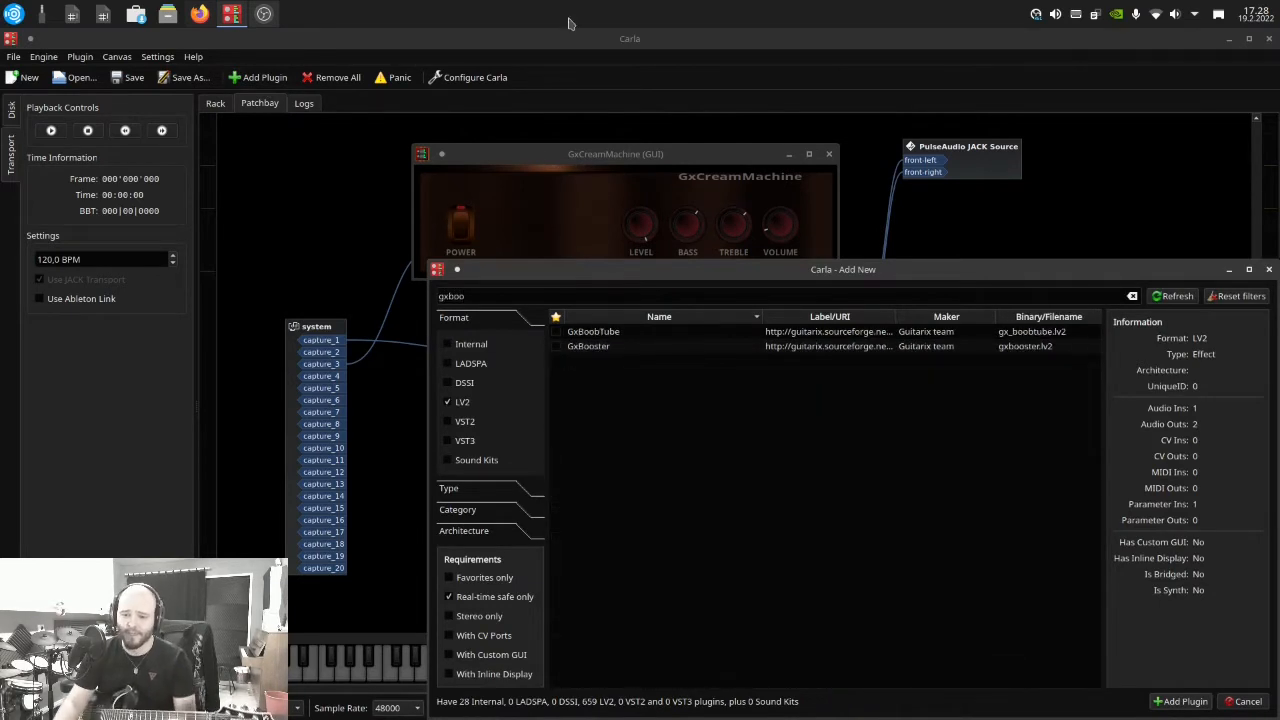
pyautogui.doubleClick(587, 346)
pyautogui.moveTo(576, 290); pyautogui.dragTo(430, 391)
# Disconnect GxCreamMachine's input and route capture_1 through GxBooster into GxCreamMachine
pyautogui.rightClick(512, 351)
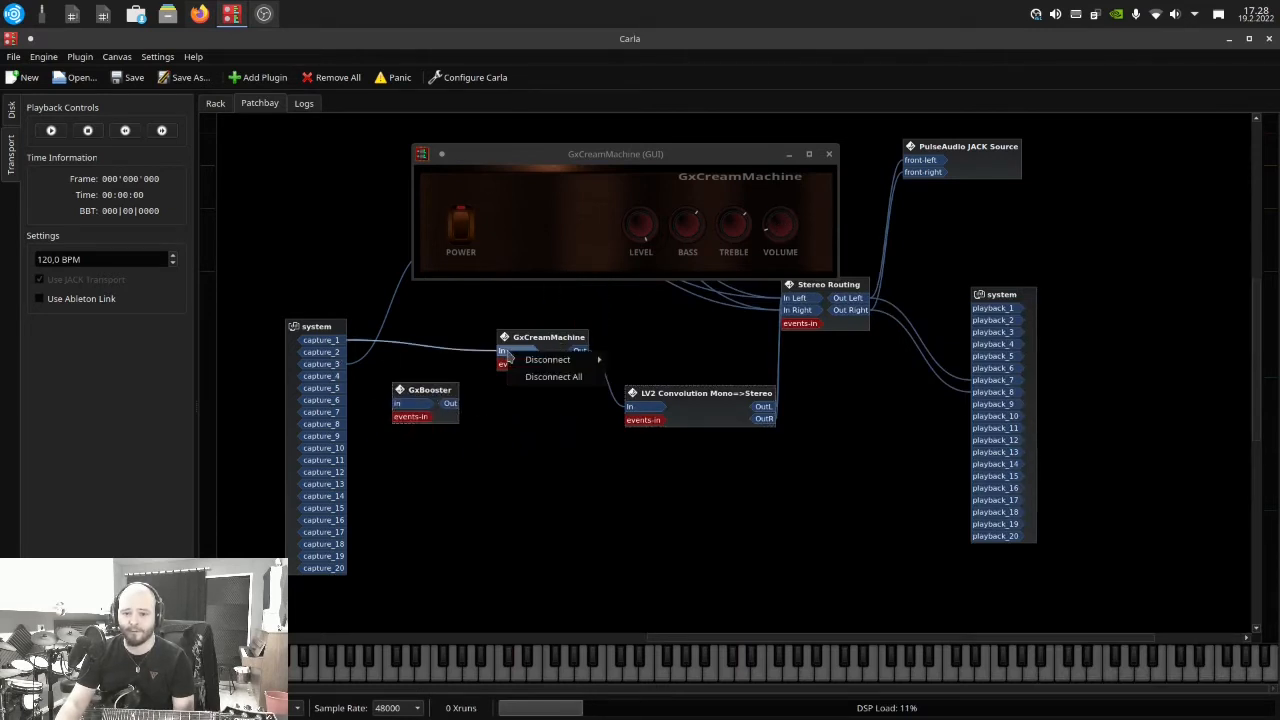
pyautogui.click(527, 389)
pyautogui.moveTo(347, 345); pyautogui.dragTo(505, 352)
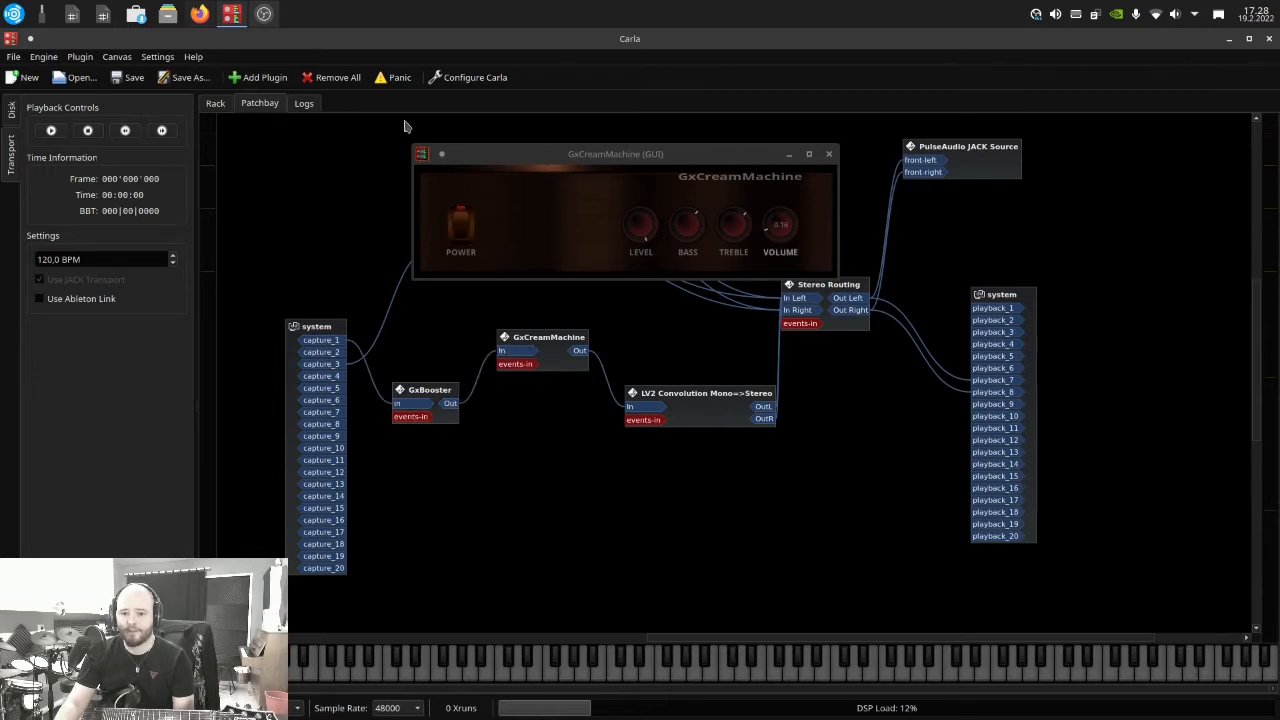
# Open GxBooster's interface from the rack and place its window beside the GxCreamMachine block in the patchbay
pyautogui.click(212, 104)
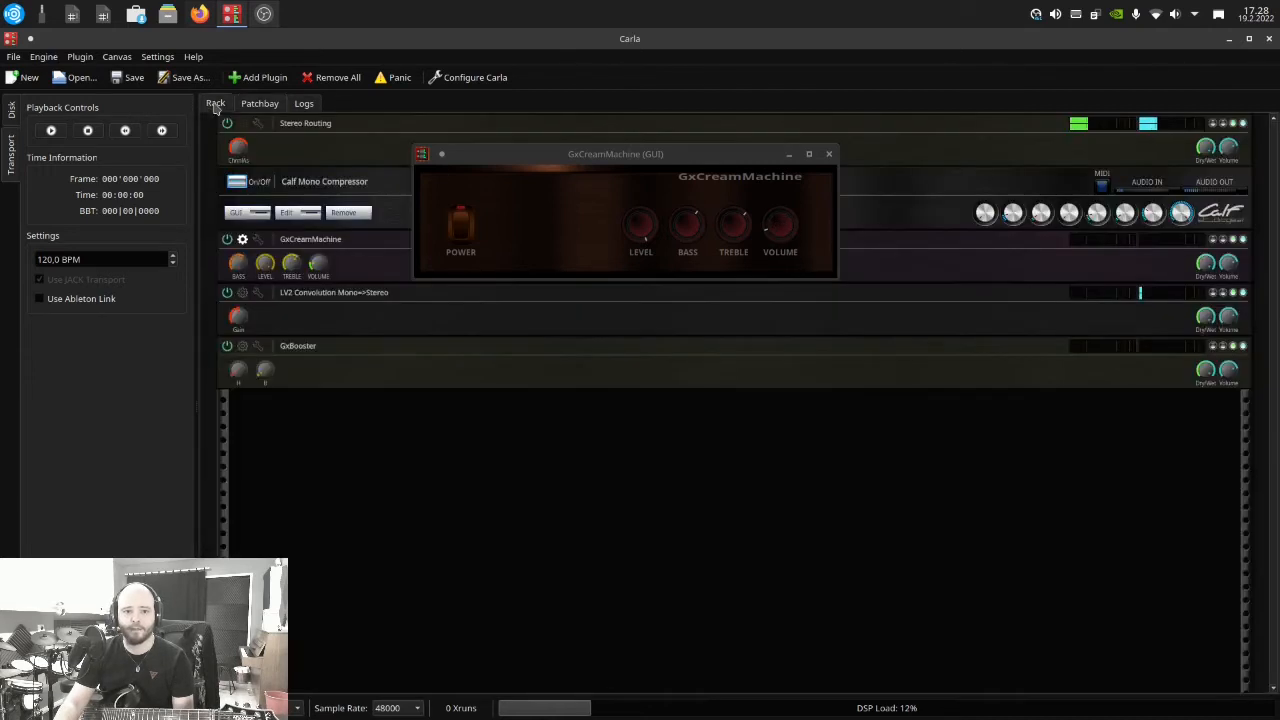
pyautogui.click(242, 346)
pyautogui.click(262, 104)
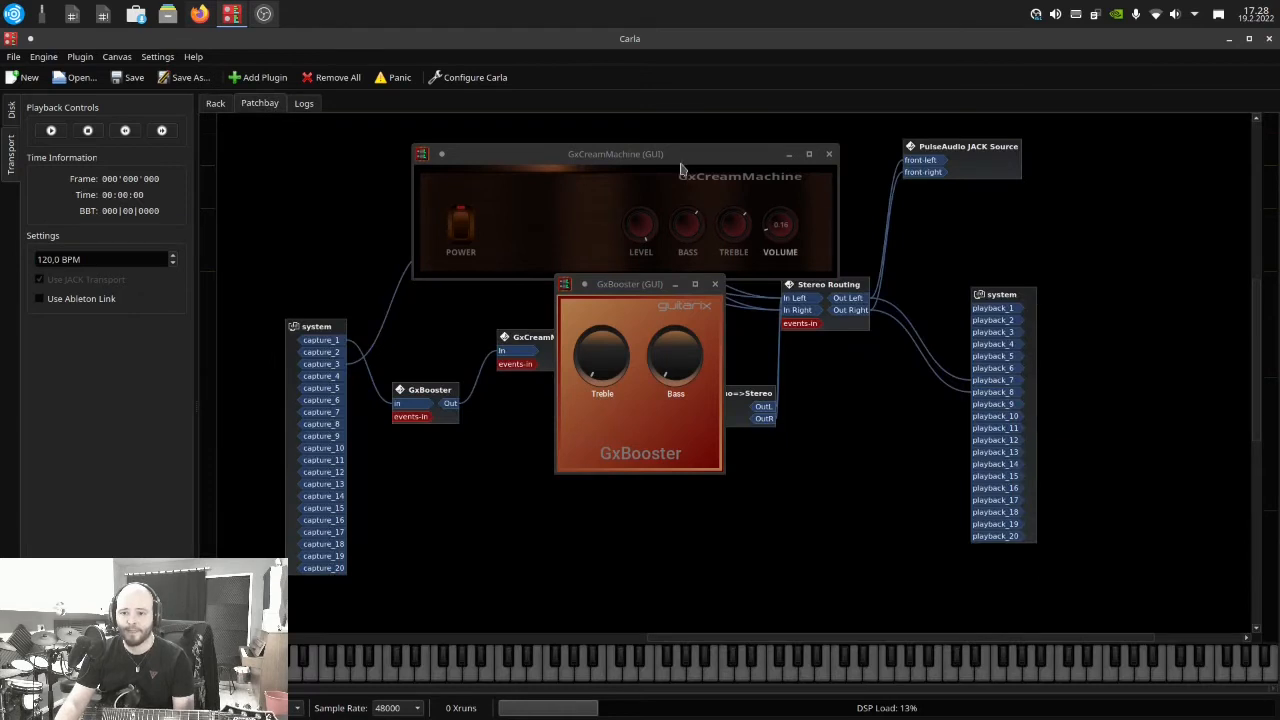
pyautogui.moveTo(625, 284); pyautogui.dragTo(366, 324)
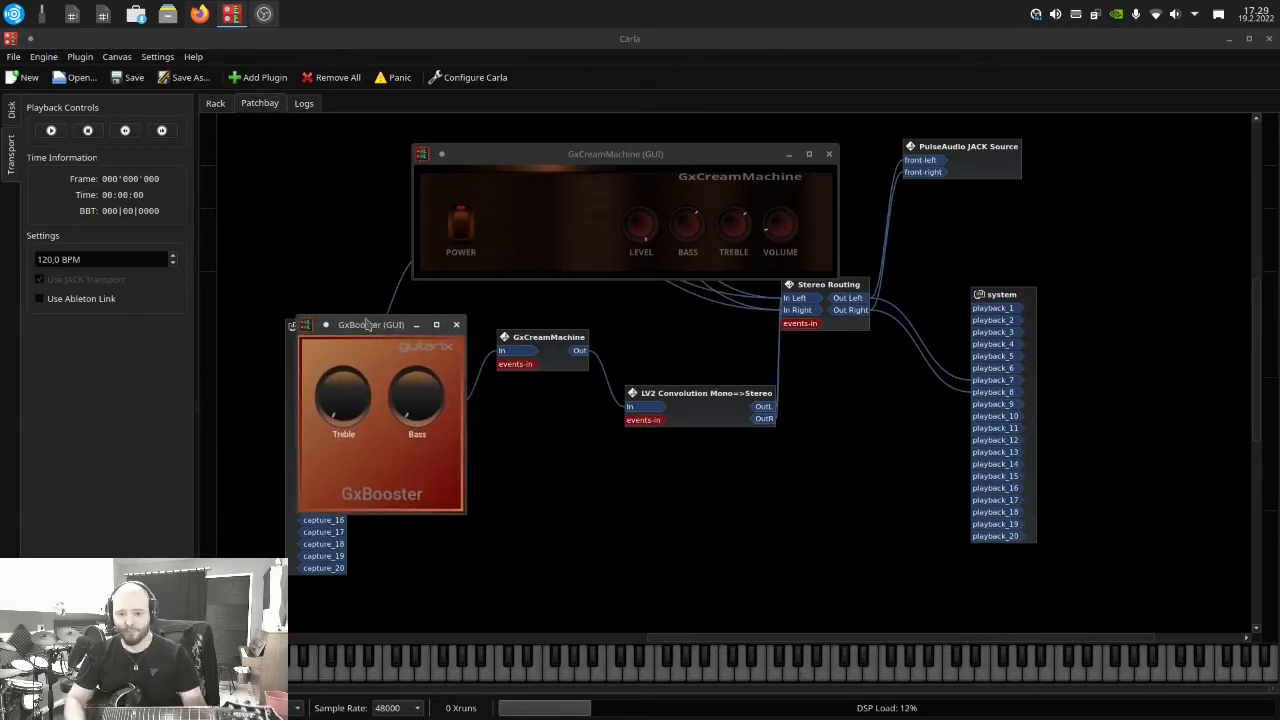
# Turn GxBooster's treble fully up and its bass to about the three o'clock position
pyautogui.moveTo(344, 425); pyautogui.dragTo(391, 298)
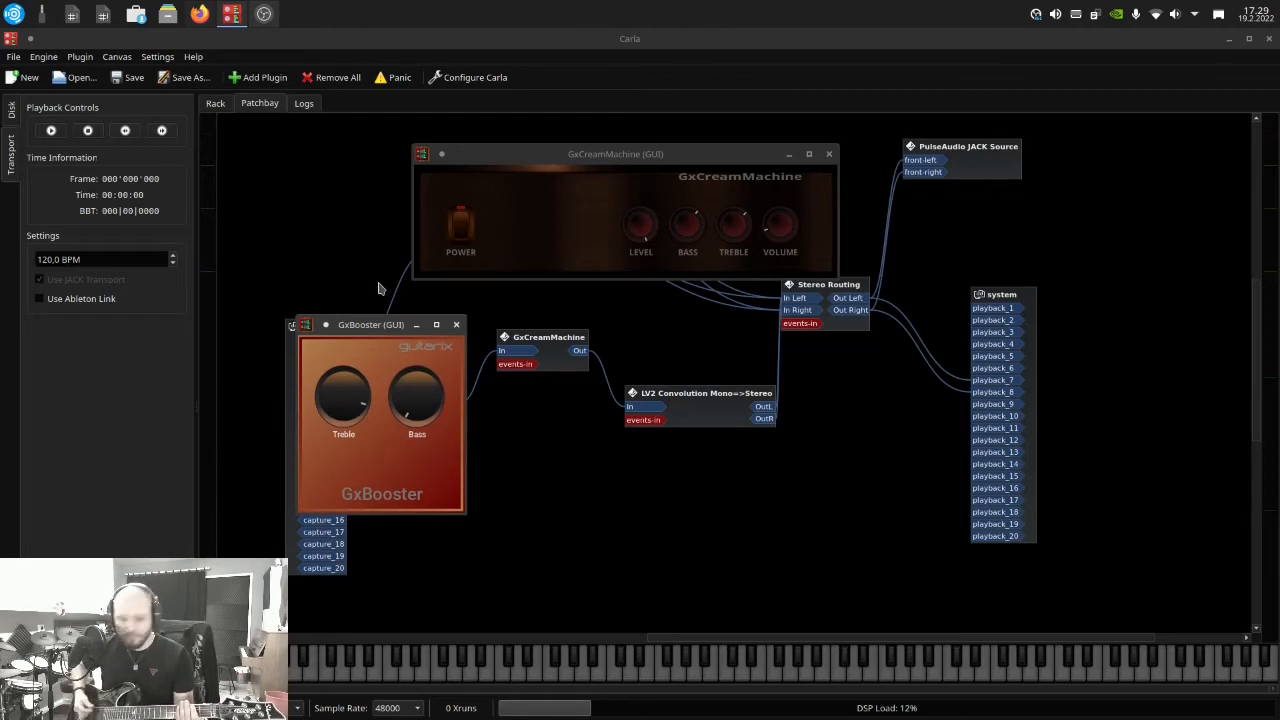
pyautogui.moveTo(405, 417); pyautogui.dragTo(428, 340)
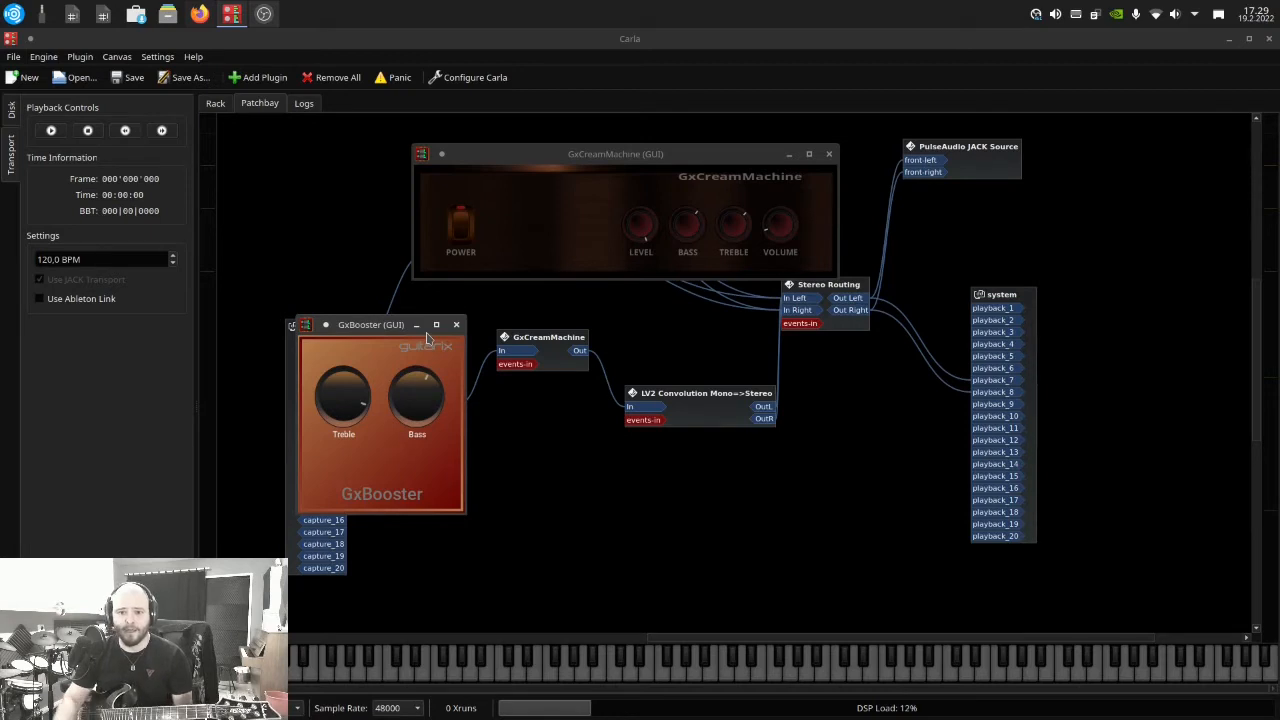
pyautogui.click(215, 103)
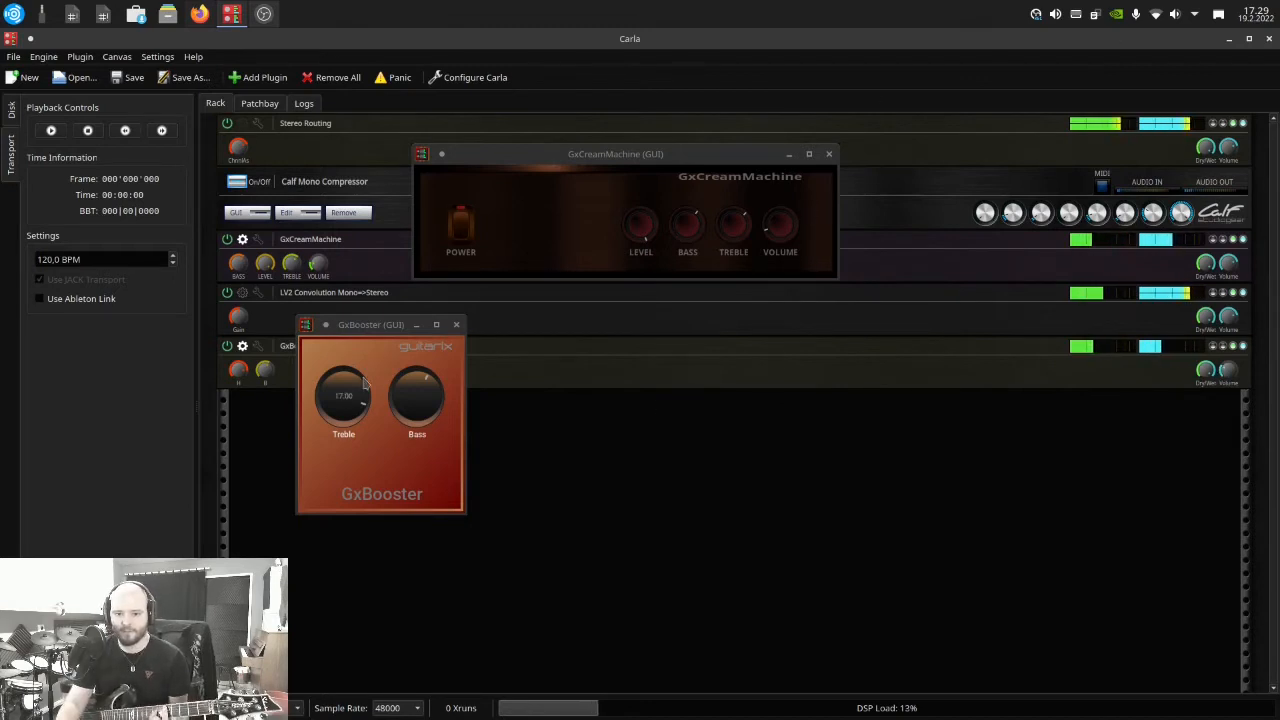
pyautogui.moveTo(411, 399); pyautogui.dragTo(414, 372)
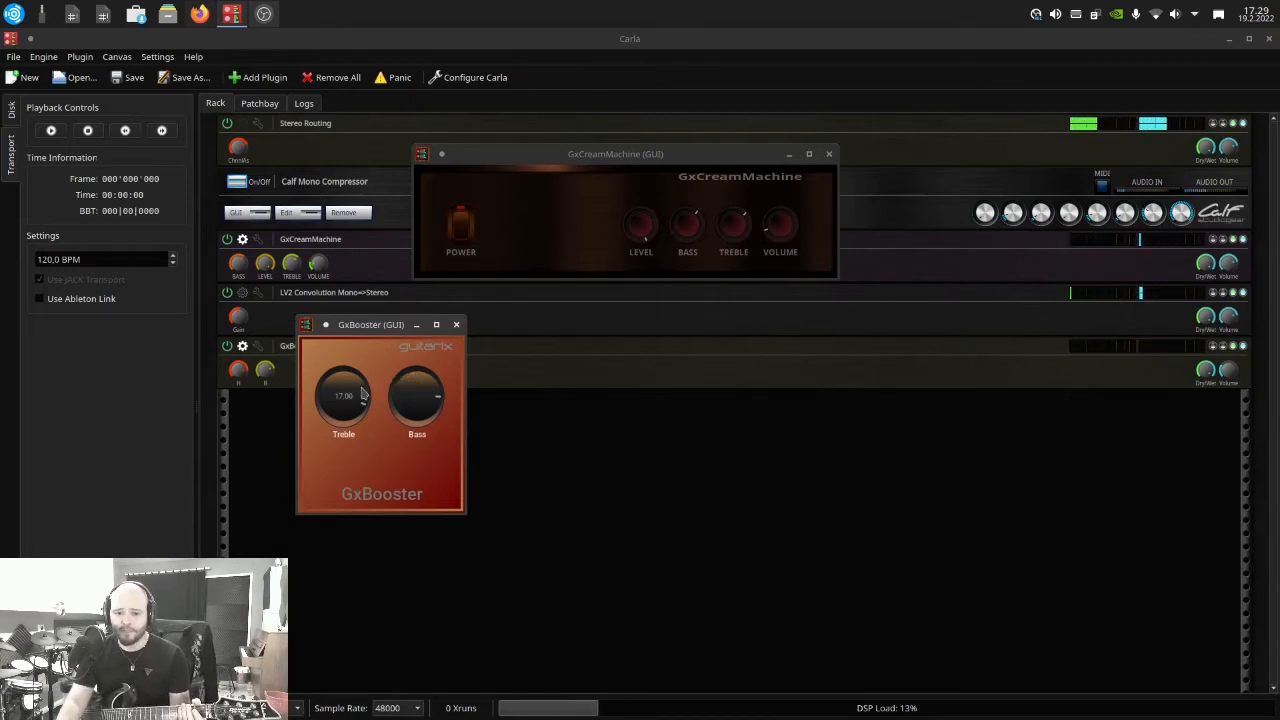
pyautogui.moveTo(359, 387); pyautogui.dragTo(357, 377)
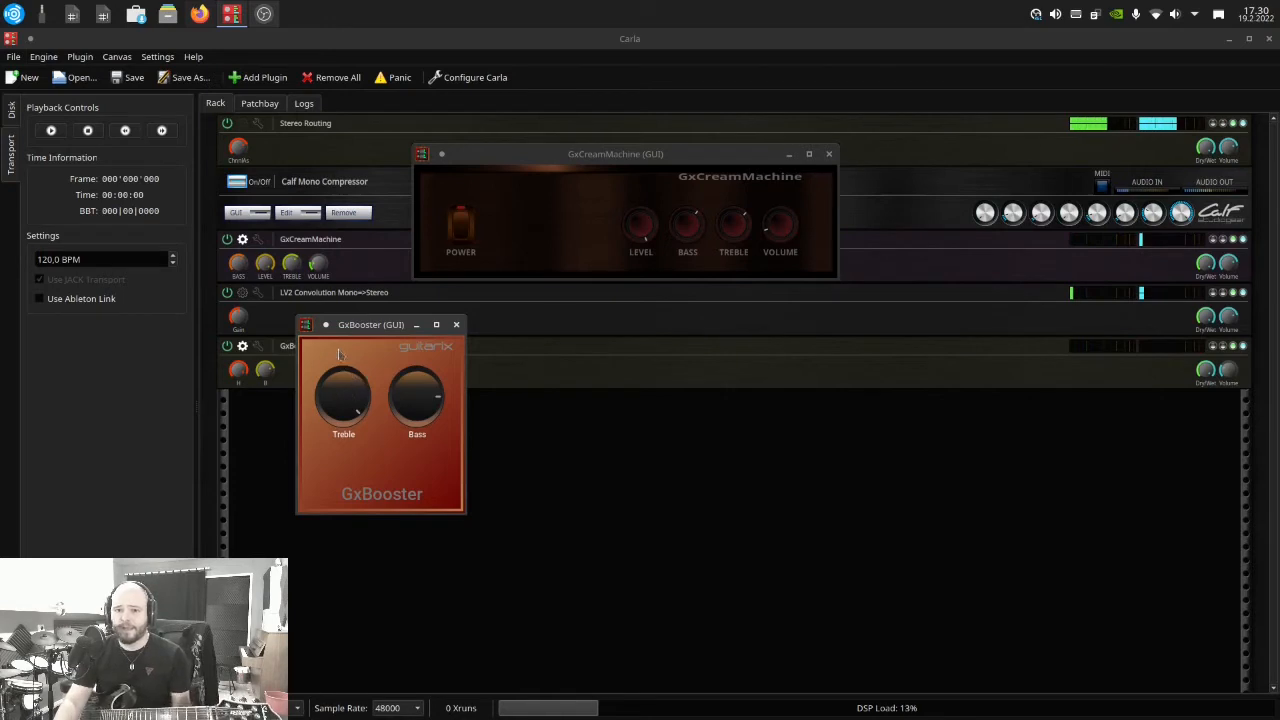
# Go back to the patchbay view and move the GxCreamMachine interface window away from the Stereo Routing block
pyautogui.click(269, 109)
pyautogui.click(259, 103)
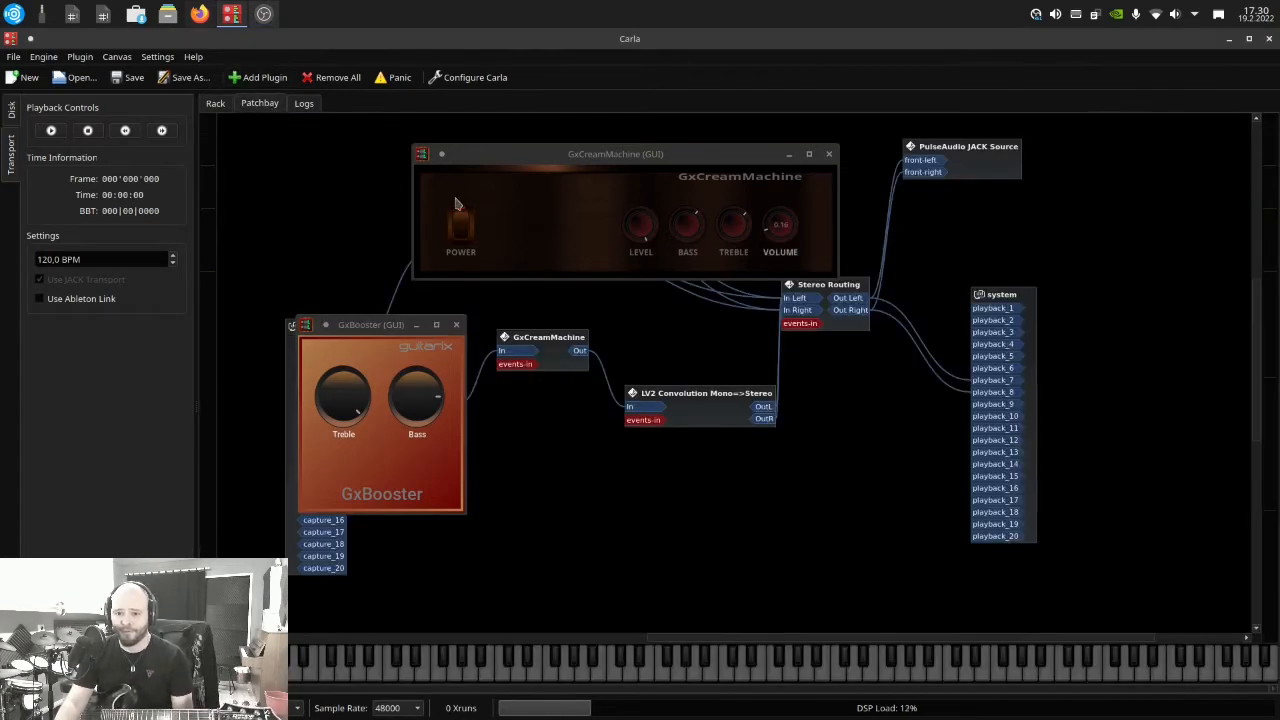
pyautogui.moveTo(495, 156); pyautogui.dragTo(357, 130)
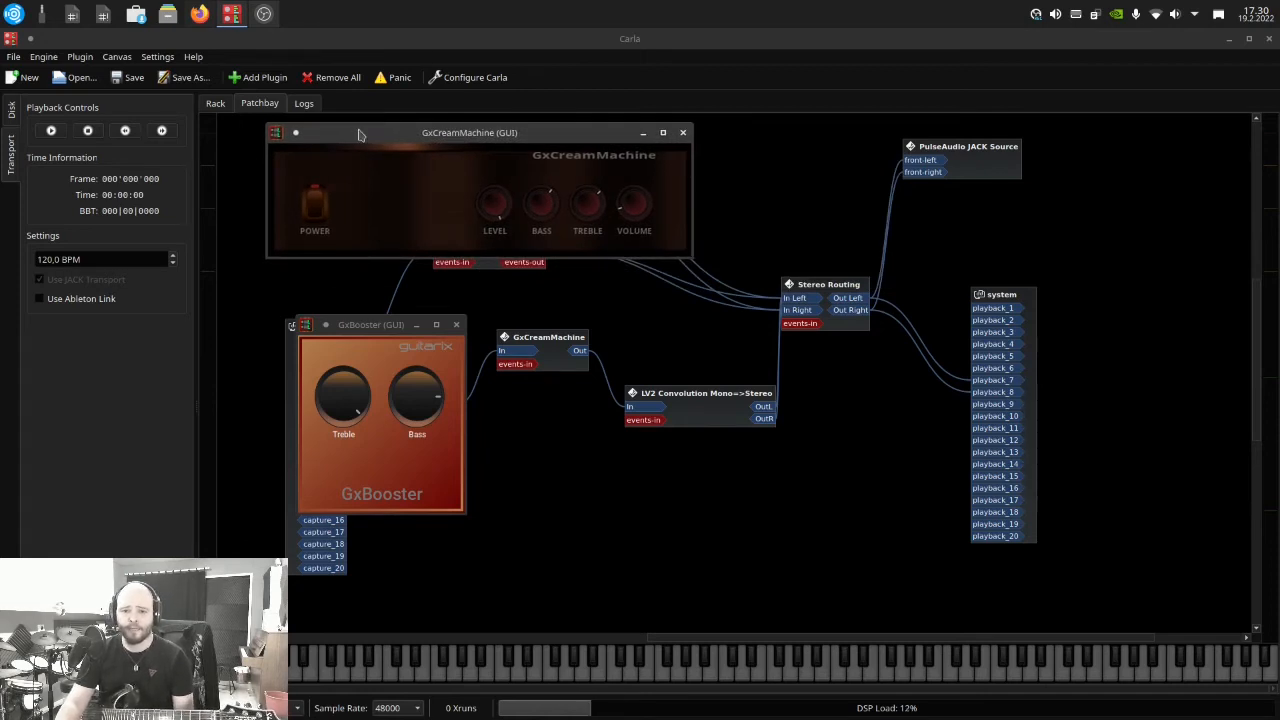
# Search the plugins for "zam" and add ZamGate to the patchbay below the amp chain
pyautogui.click(258, 77)
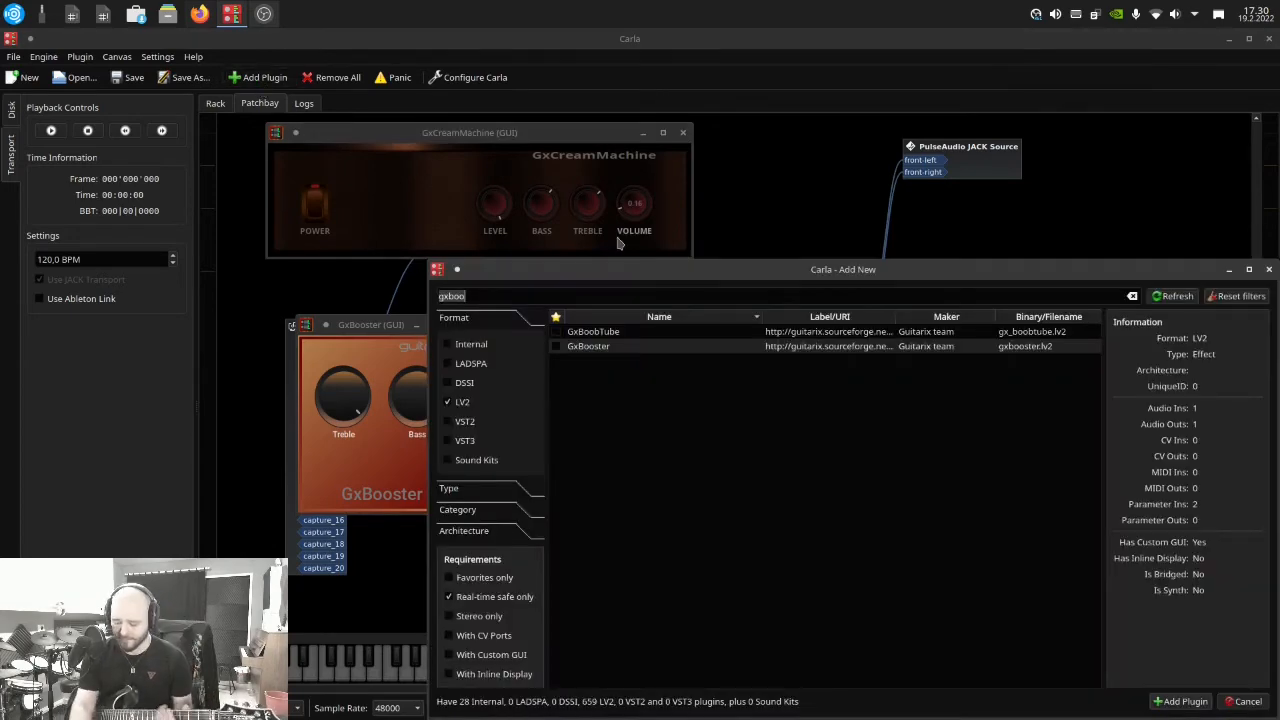
pyautogui.press('BackSpace')
pyautogui.write('zam')
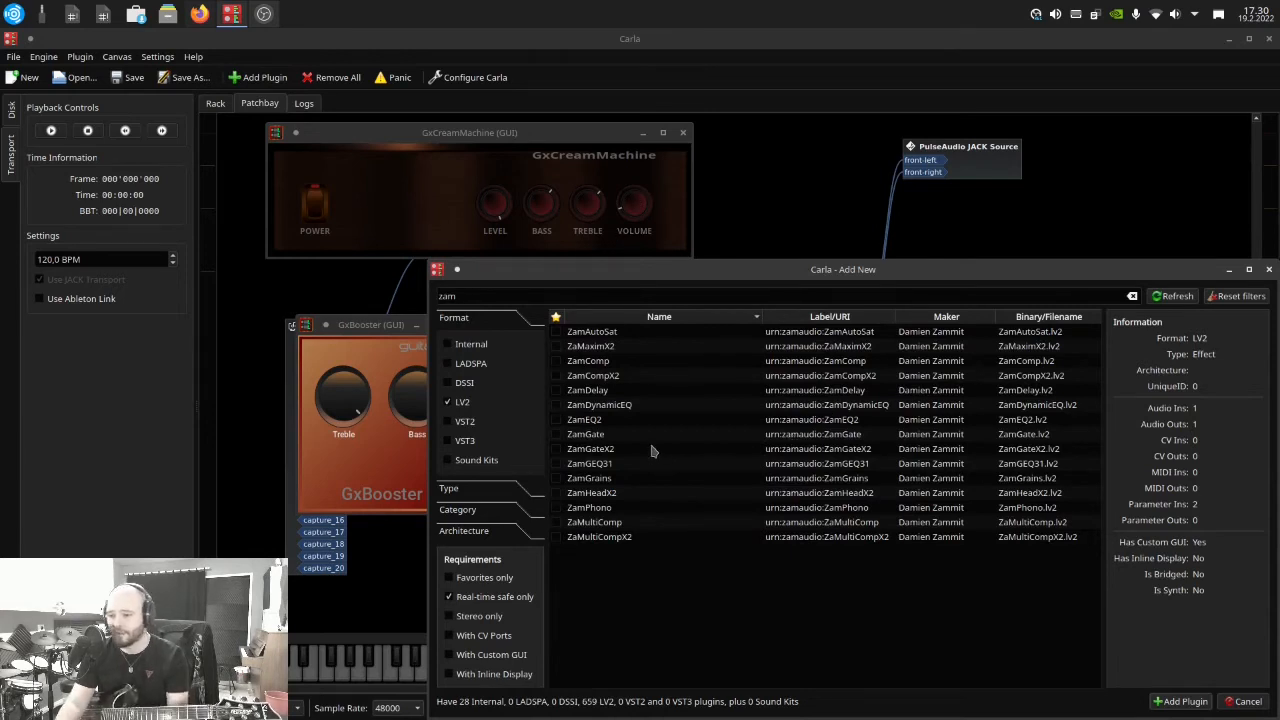
pyautogui.click(605, 437)
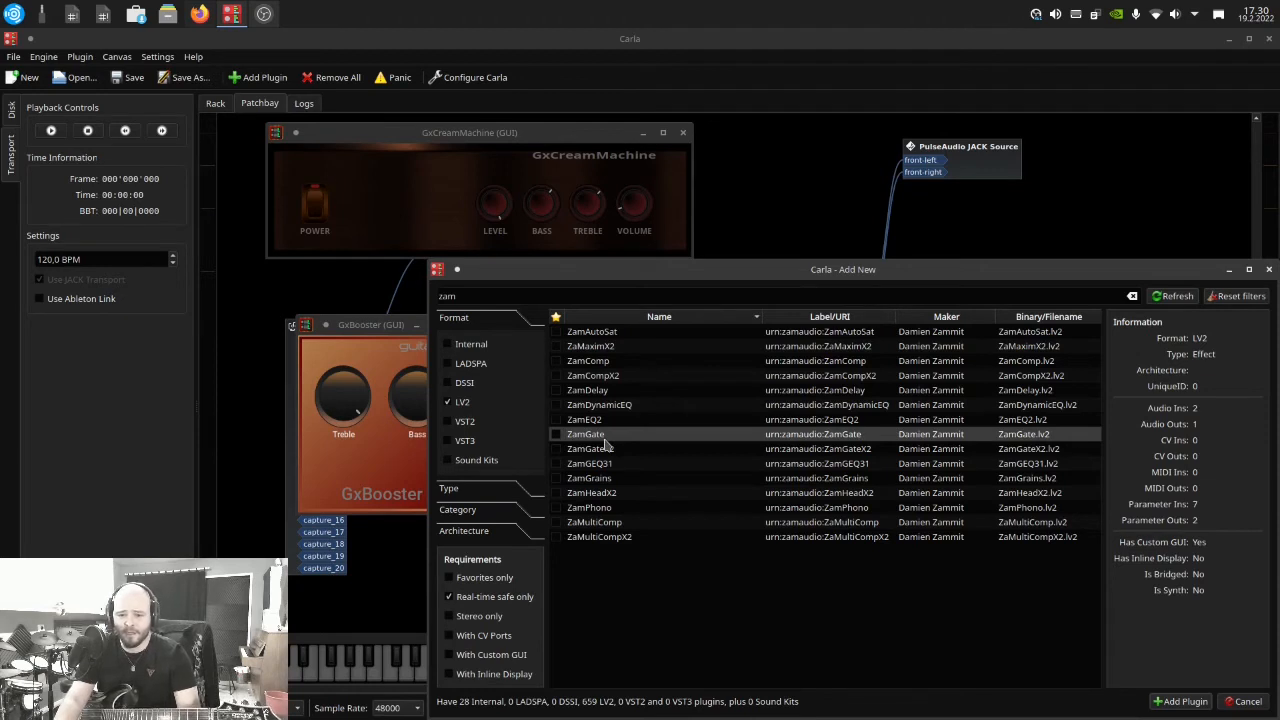
pyautogui.doubleClick(605, 445)
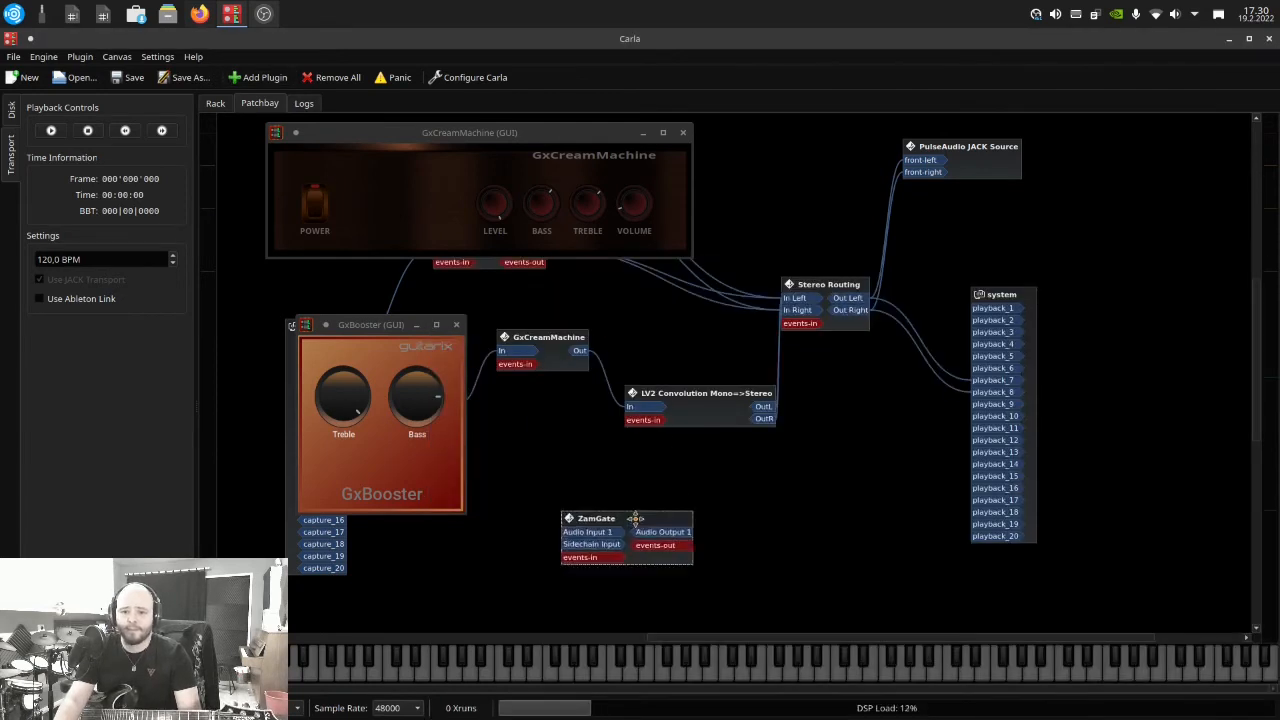
# Clear space in the patchbay by moving the ZamGate, GxCreamMachine and GxBooster blocks and shifting the GxBooster interface window below its block
pyautogui.moveTo(639, 512); pyautogui.dragTo(604, 483)
pyautogui.moveTo(358, 325); pyautogui.dragTo(348, 455)
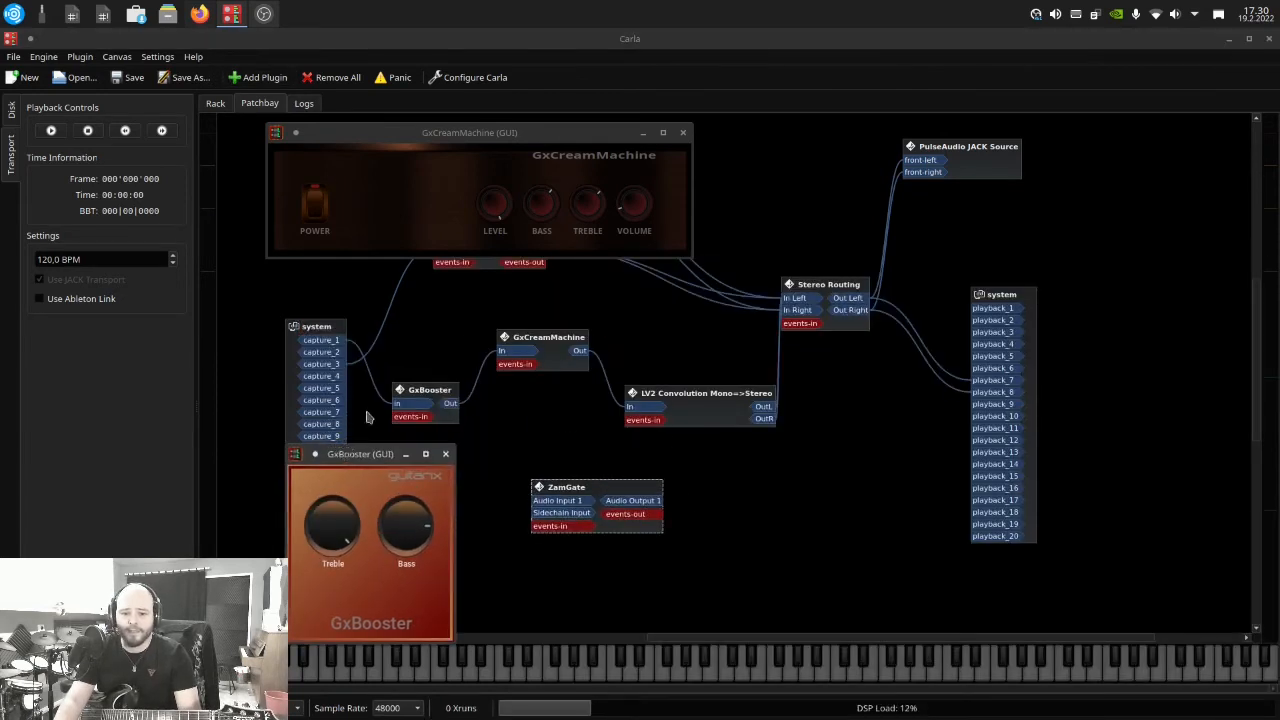
pyautogui.moveTo(560, 338); pyautogui.dragTo(636, 306)
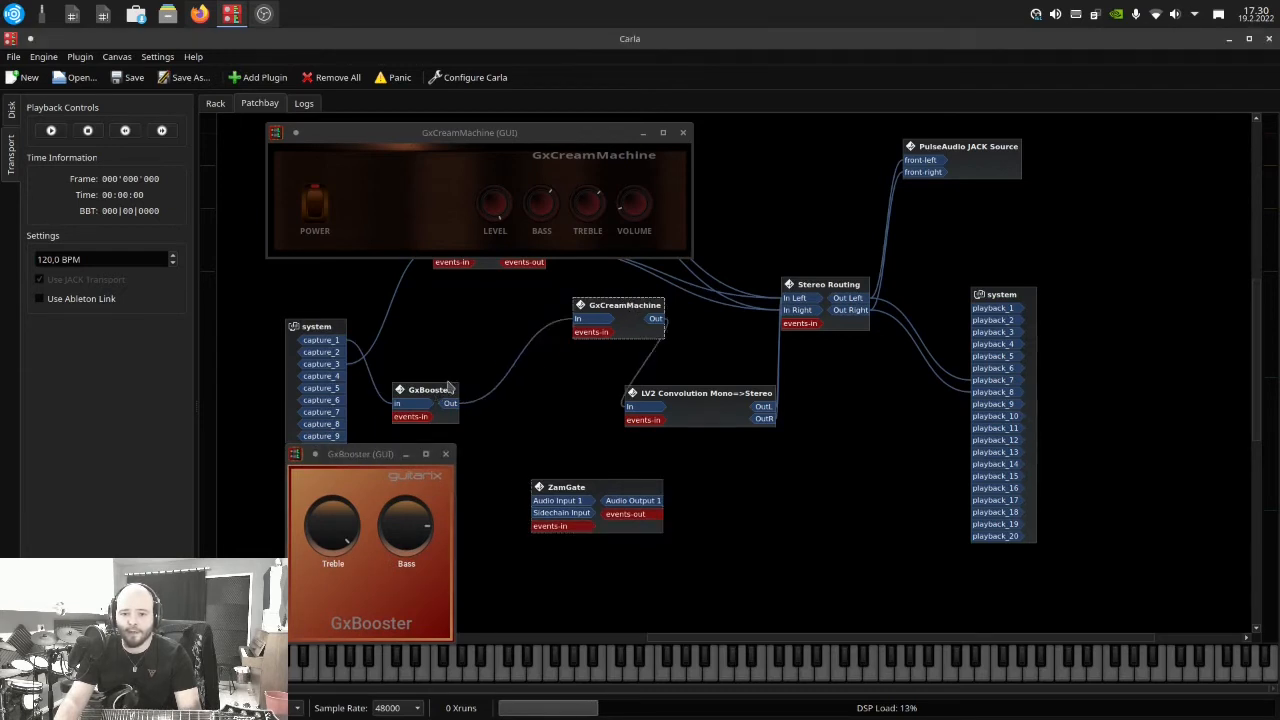
pyautogui.moveTo(431, 390); pyautogui.dragTo(499, 337)
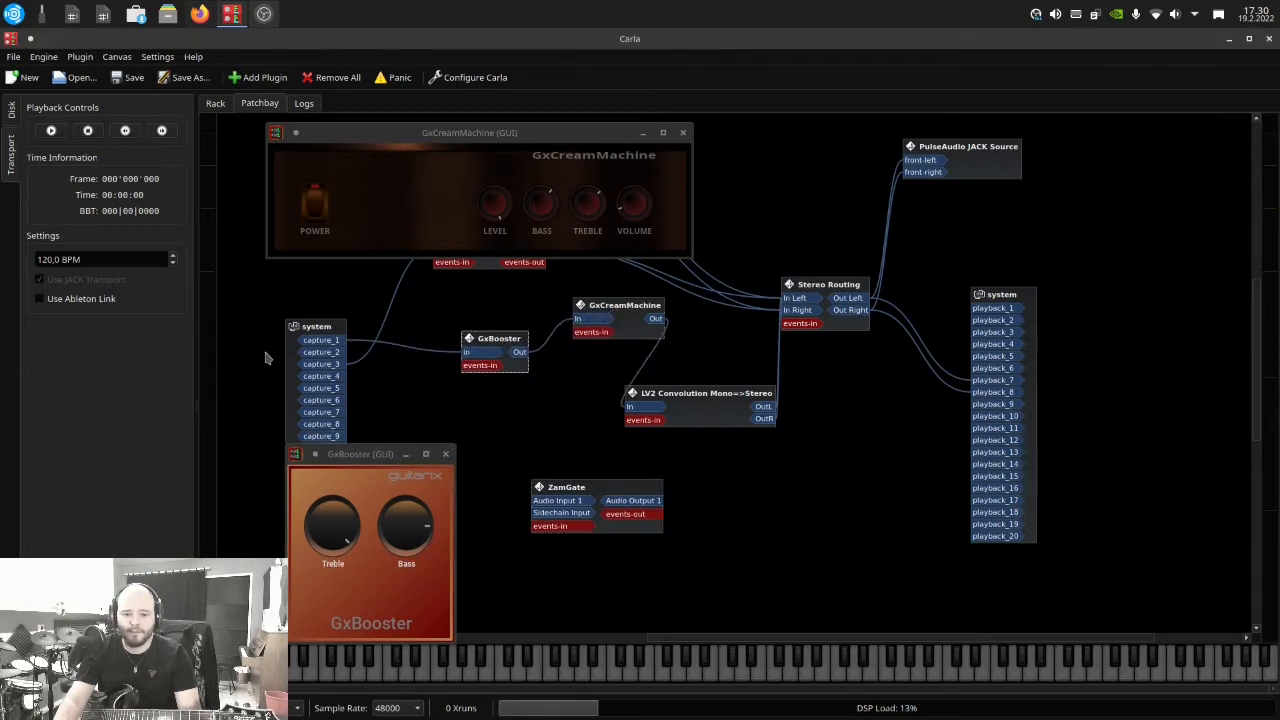
# Reroute capture_1 through ZamGate into GxBooster's input, and place the ZamGate block just below GxBooster
pyautogui.rightClick(338, 340)
pyautogui.click(345, 360)
pyautogui.moveTo(336, 341); pyautogui.dragTo(476, 352)
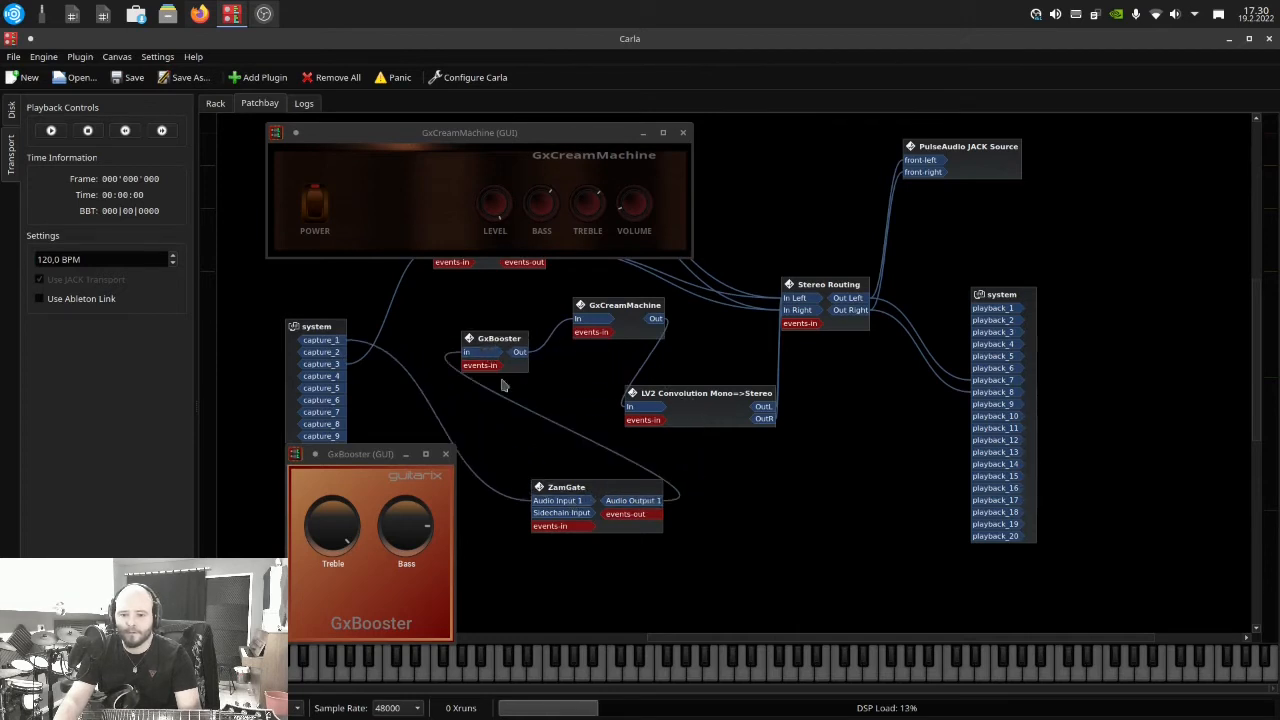
pyautogui.moveTo(585, 498); pyautogui.dragTo(409, 412)
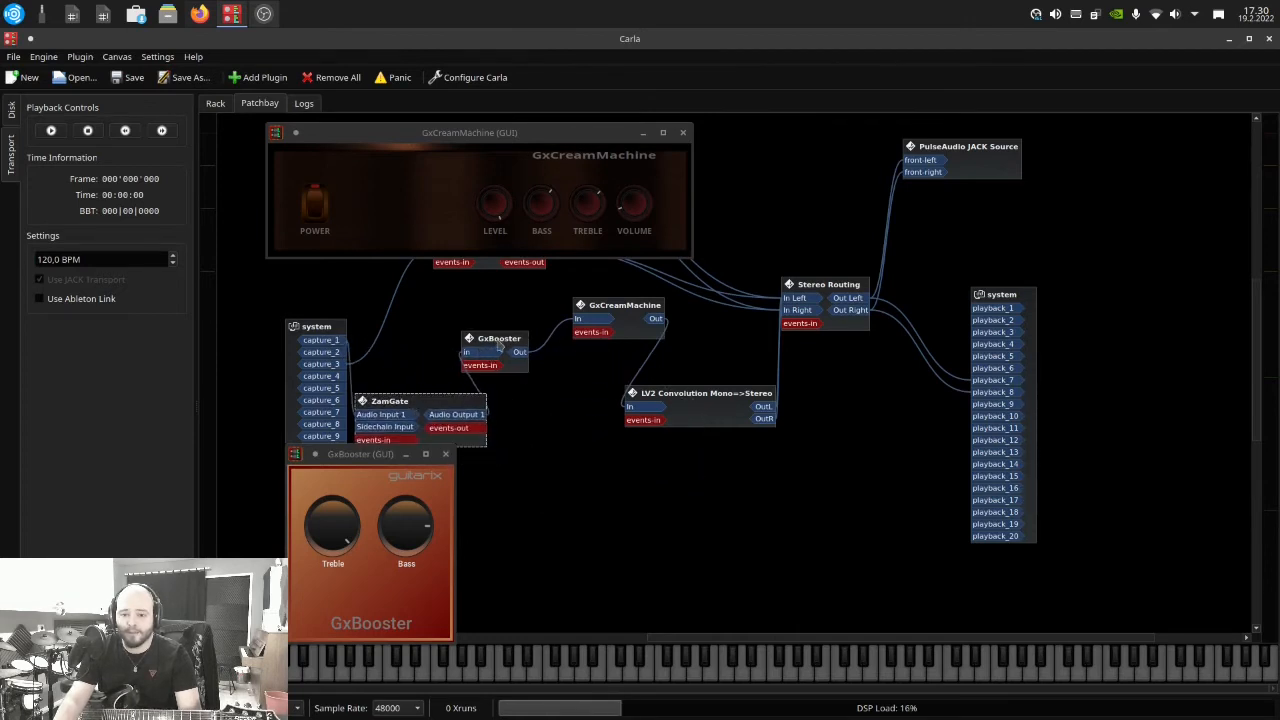
pyautogui.moveTo(500, 347); pyautogui.dragTo(495, 318)
pyautogui.moveTo(440, 403); pyautogui.dragTo(494, 387)
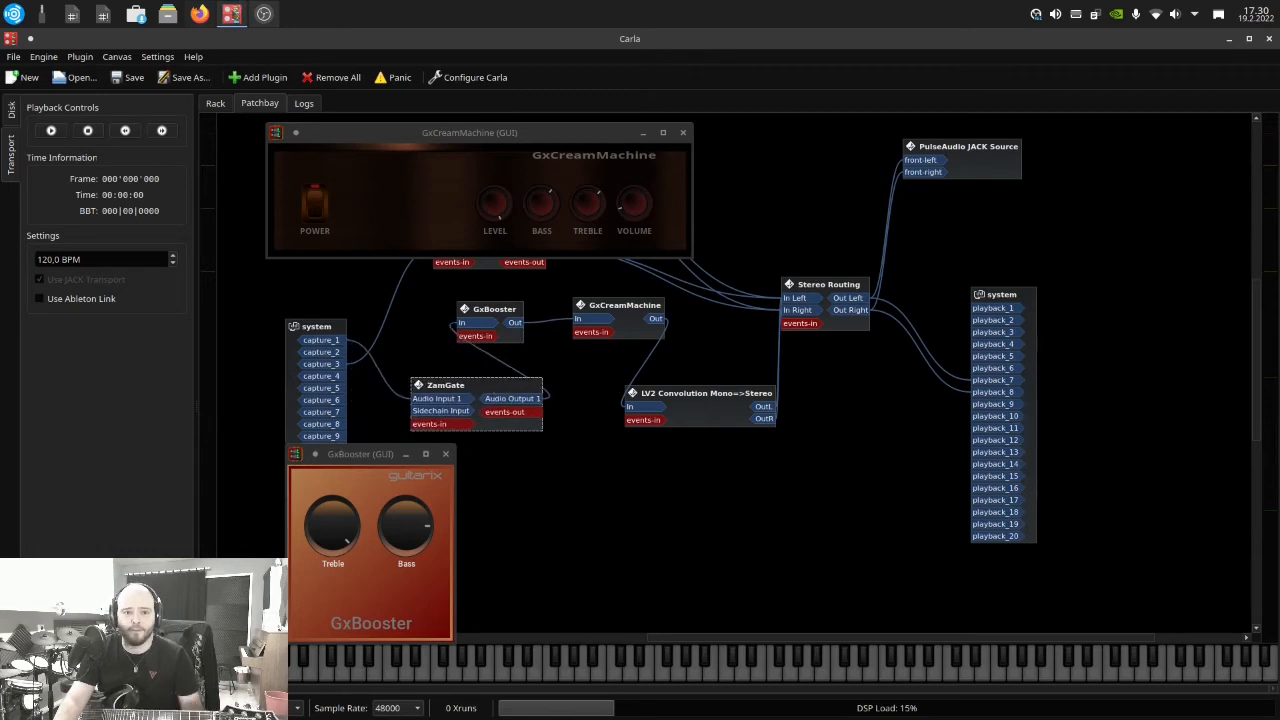
# Open ZamGate's interface from the rack, and arrange the ZamGate, GxBooster and GxCreamMachine windows around the patchbay's amp chain
pyautogui.click(215, 104)
pyautogui.moveTo(362, 141); pyautogui.dragTo(481, 236)
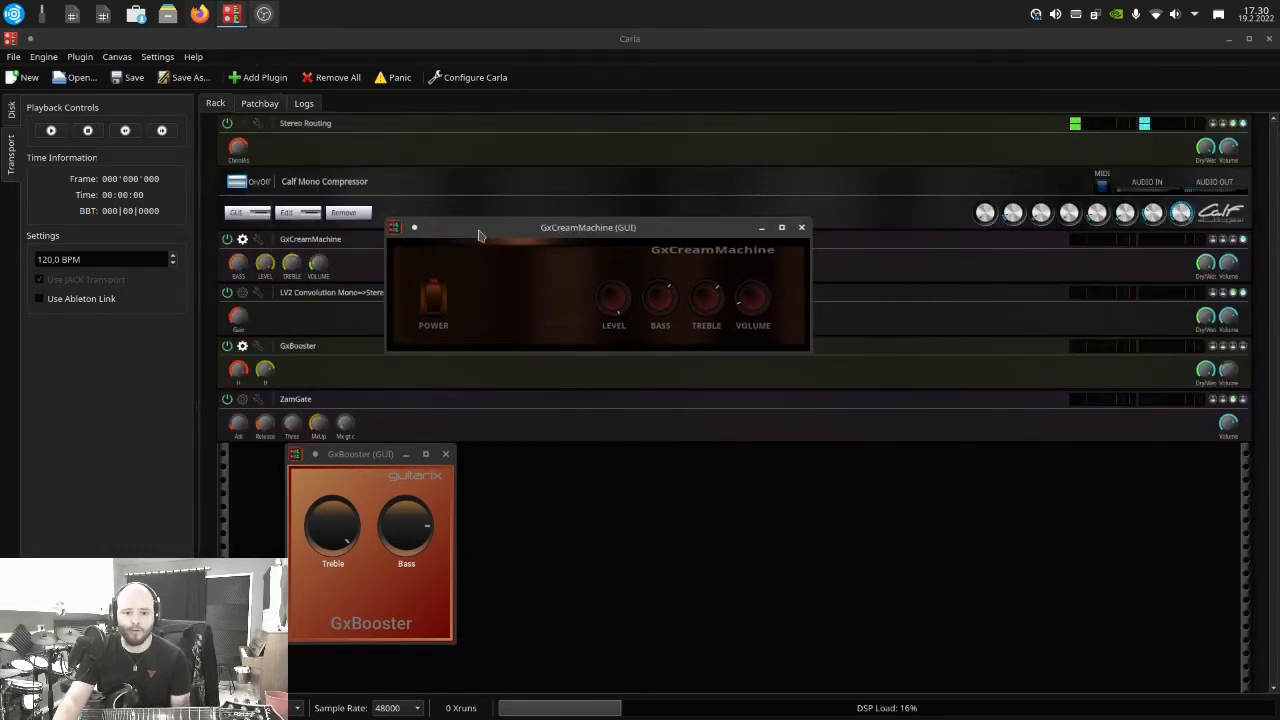
pyautogui.click(242, 398)
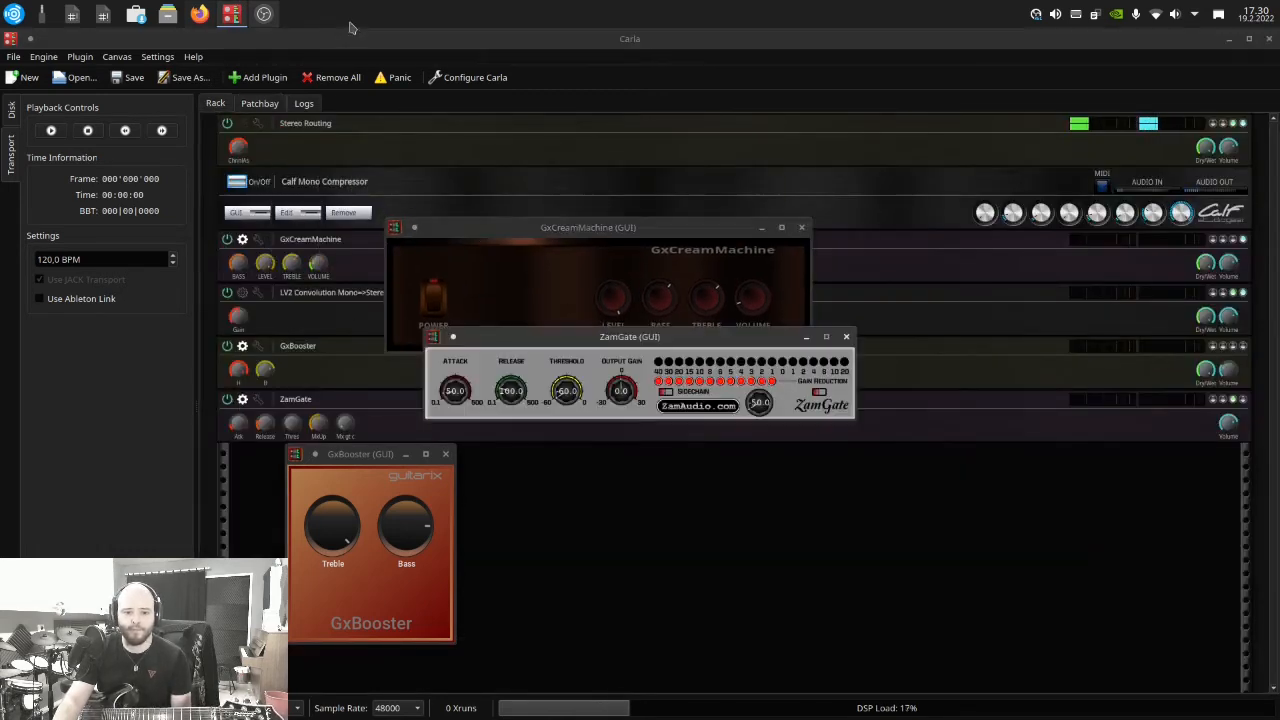
pyautogui.click(262, 104)
pyautogui.moveTo(601, 336); pyautogui.dragTo(252, 110)
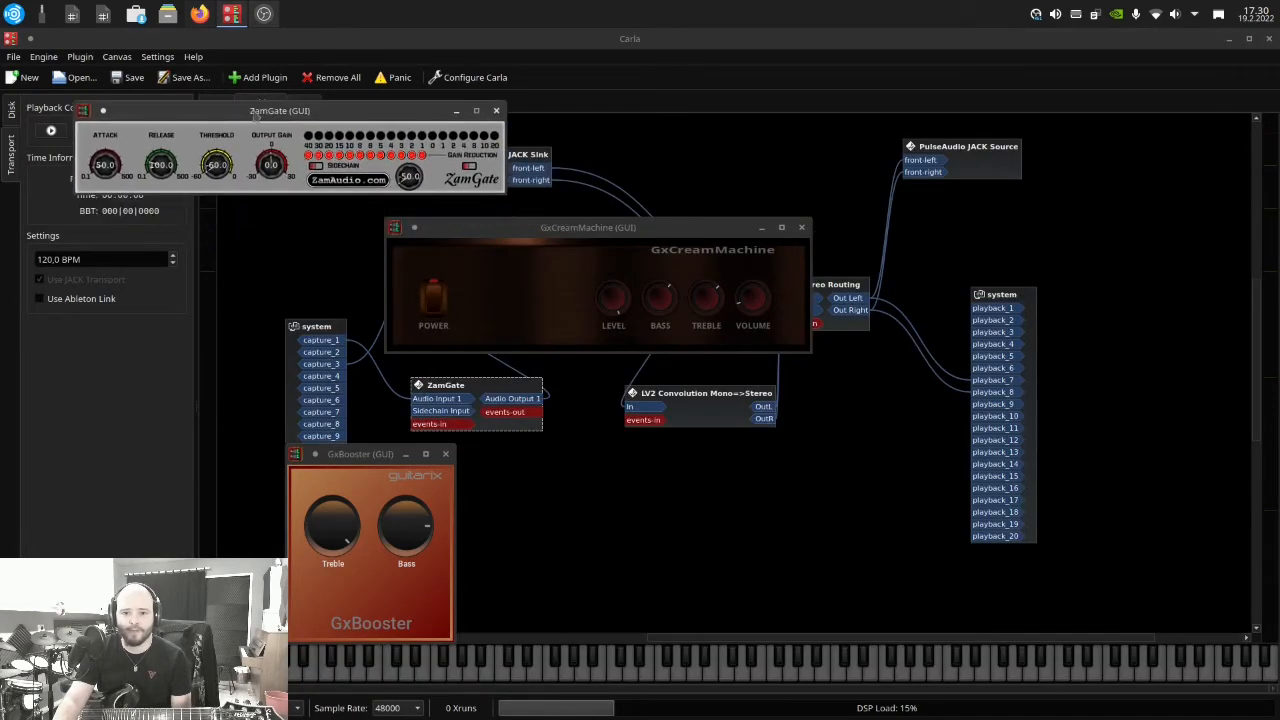
pyautogui.moveTo(418, 452); pyautogui.dragTo(230, 265)
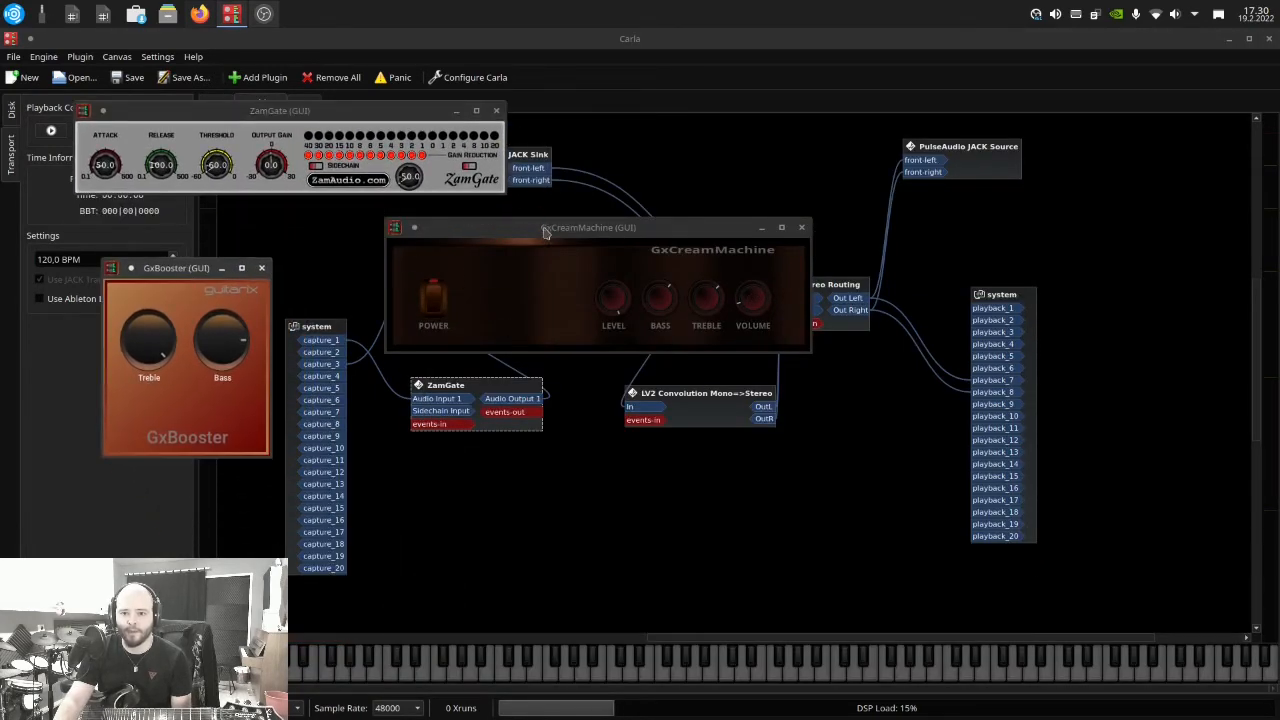
pyautogui.moveTo(546, 230); pyautogui.dragTo(810, 187)
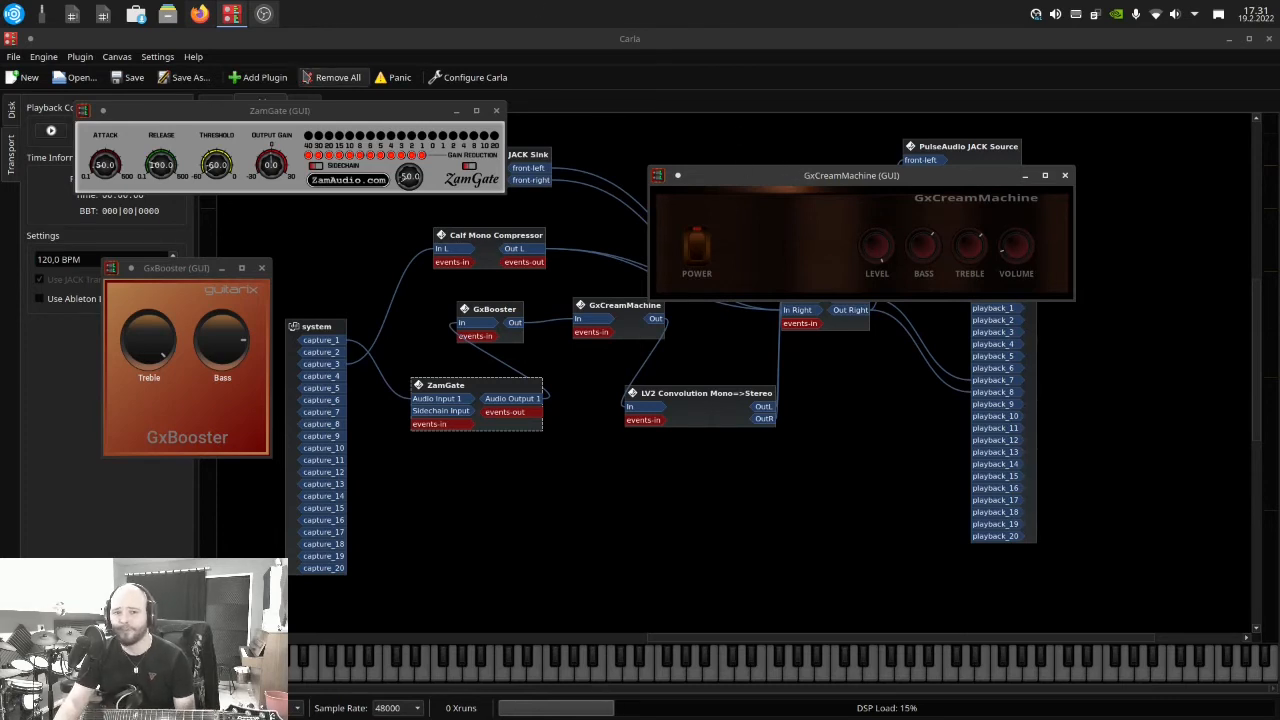
# Search the plugins for "gxsd", add GxSD2Lead and place its block below the amp chain
pyautogui.click(258, 78)
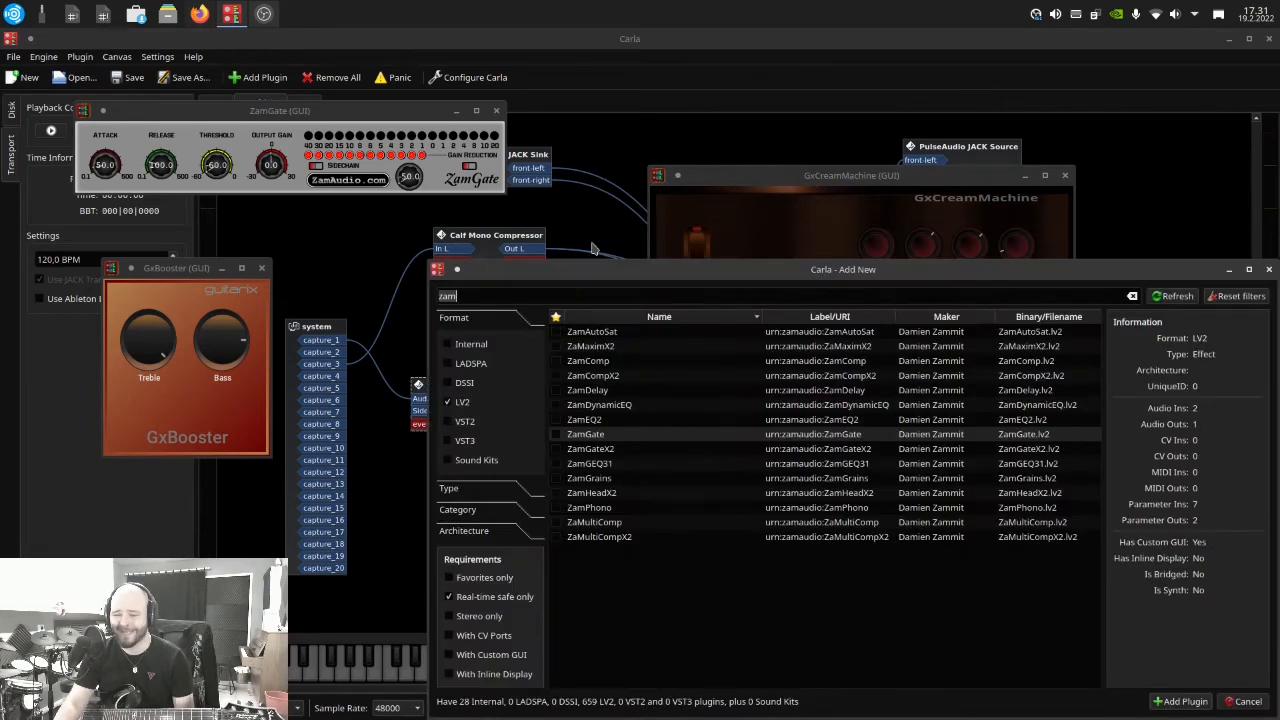
pyautogui.press('BackSpace')
pyautogui.press('BackSpace')
pyautogui.press('BackSpace')
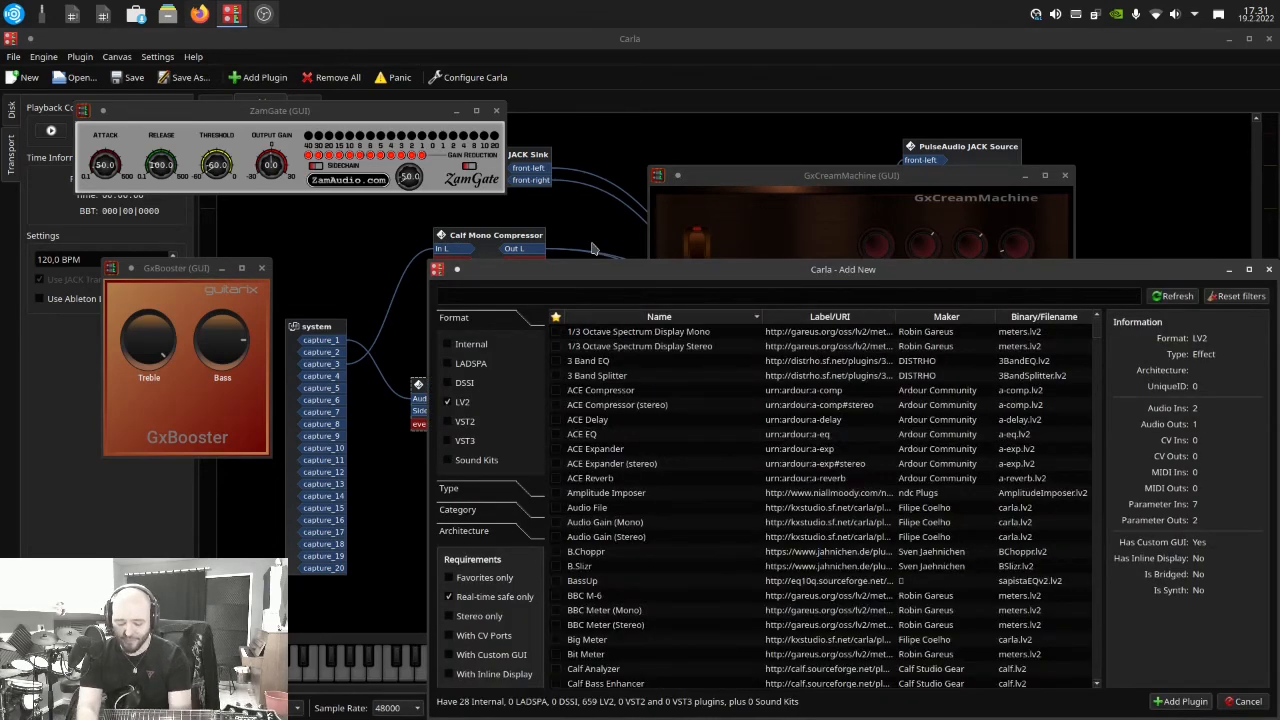
pyautogui.write('x')
pyautogui.press('BackSpace')
pyautogui.write('gx')
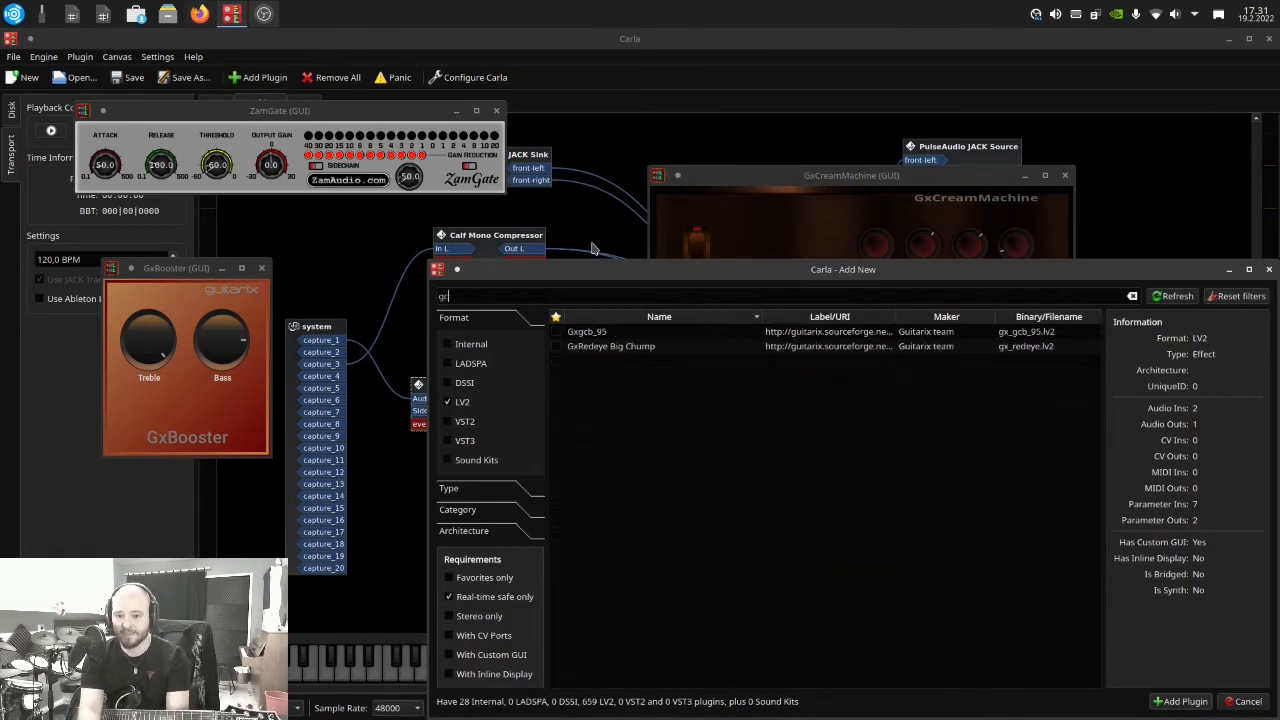
pyautogui.write('s')
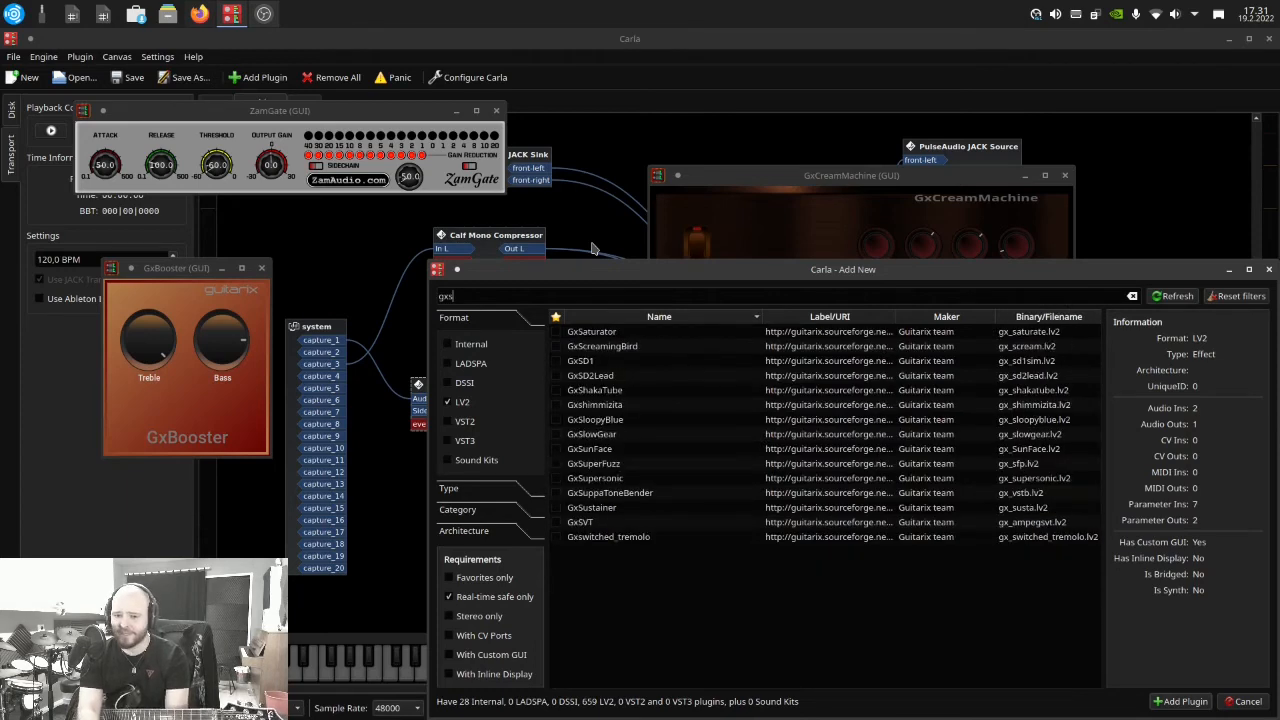
pyautogui.write('d')
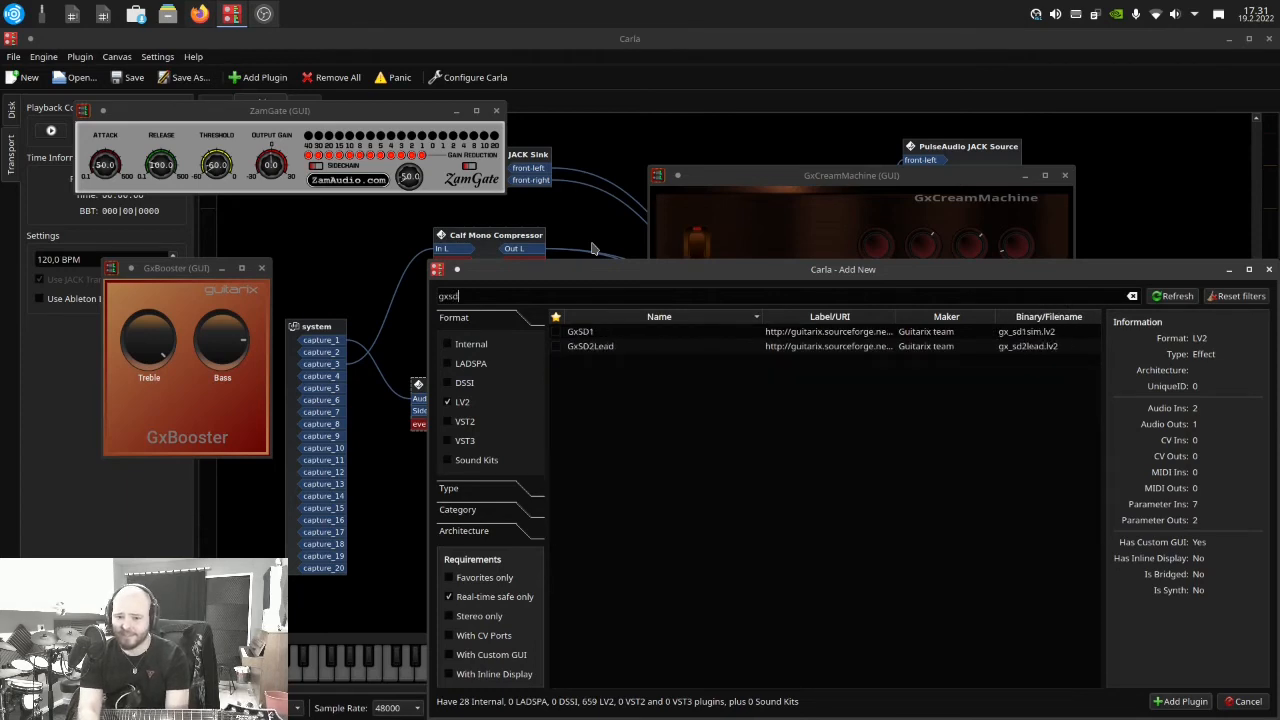
pyautogui.click(614, 348)
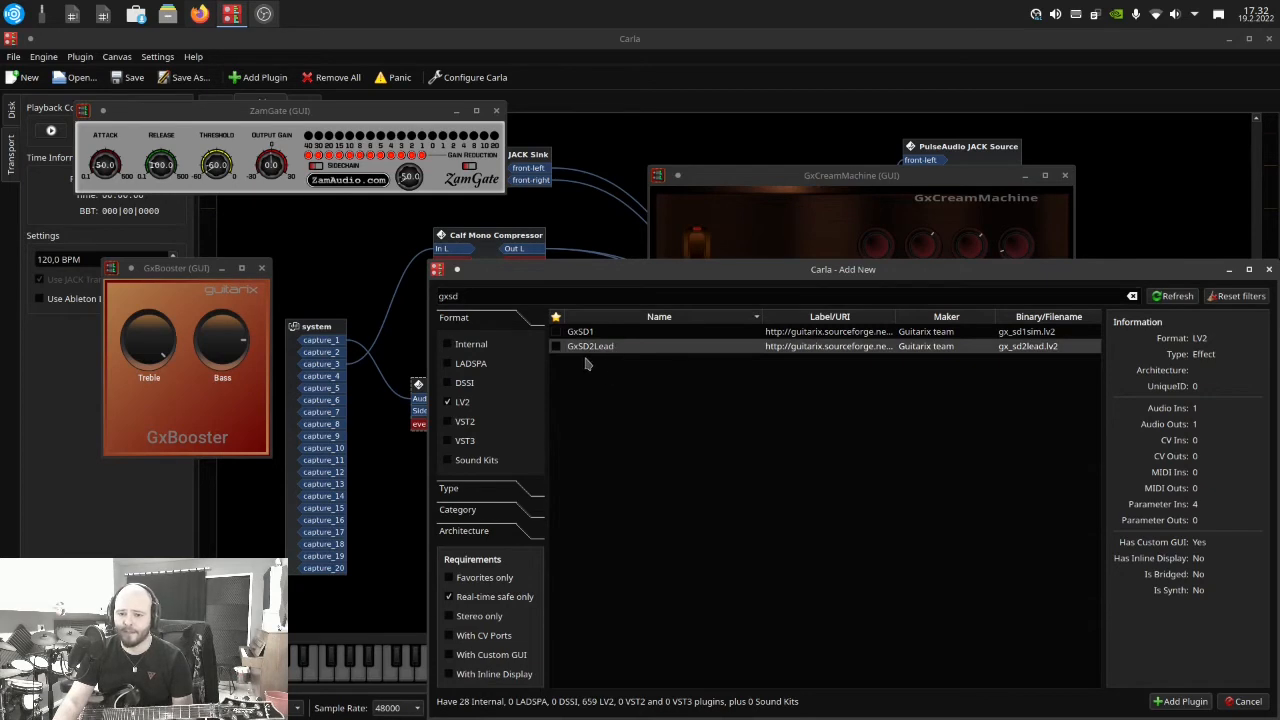
pyautogui.doubleClick(604, 350)
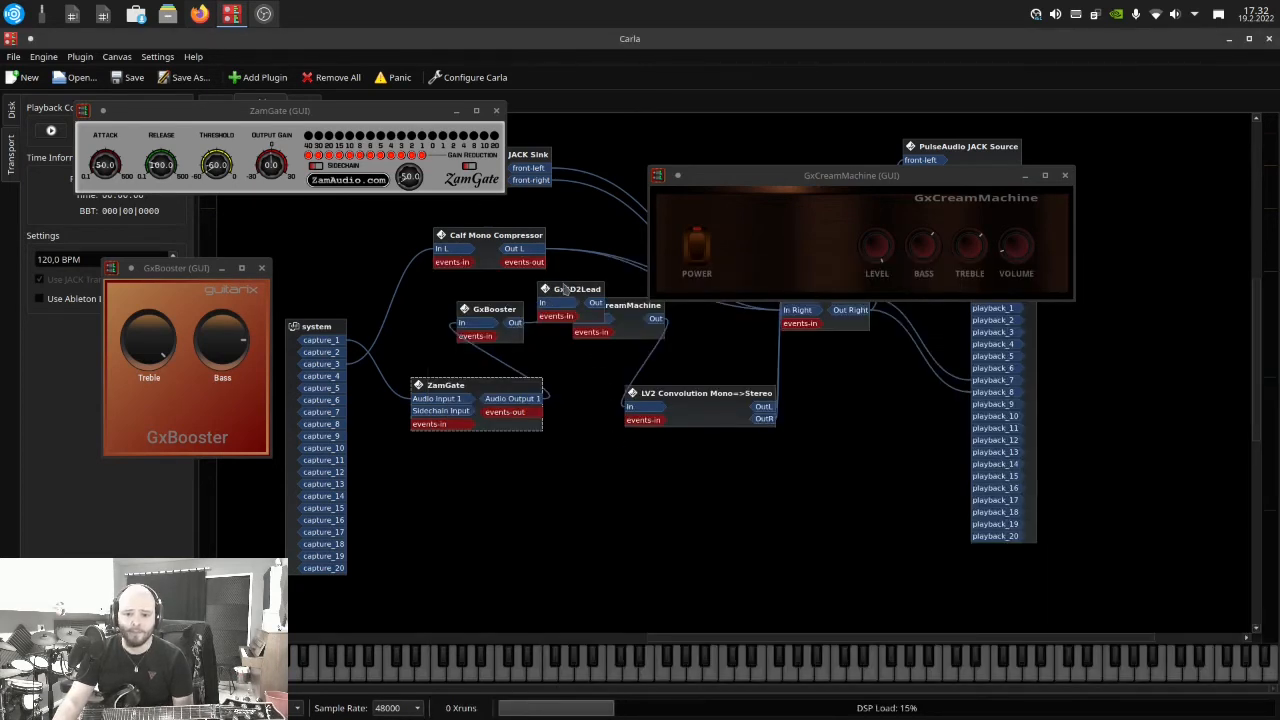
pyautogui.moveTo(572, 290); pyautogui.dragTo(580, 473)
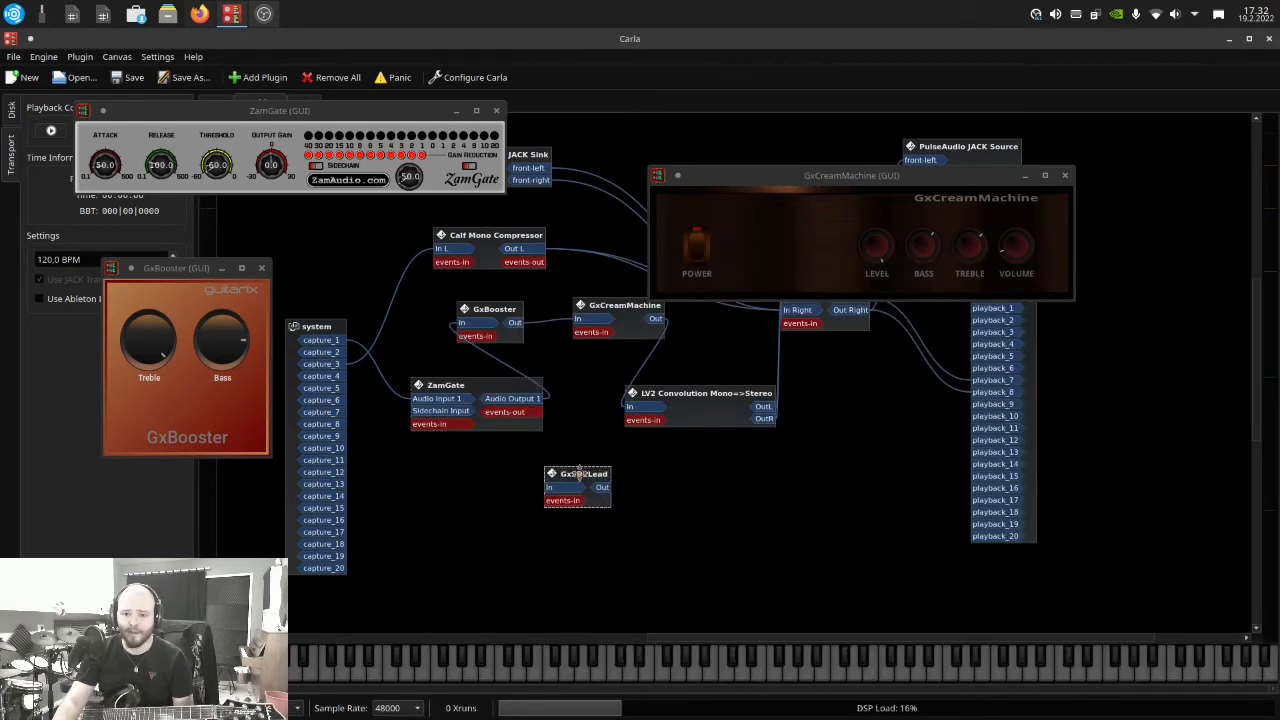
# Disconnect GxBooster from GxCreamMachine and route its output through GxSD2Lead into GxCreamMachine's input
pyautogui.rightClick(518, 324)
pyautogui.click(539, 344)
pyautogui.moveTo(518, 324); pyautogui.dragTo(598, 320)
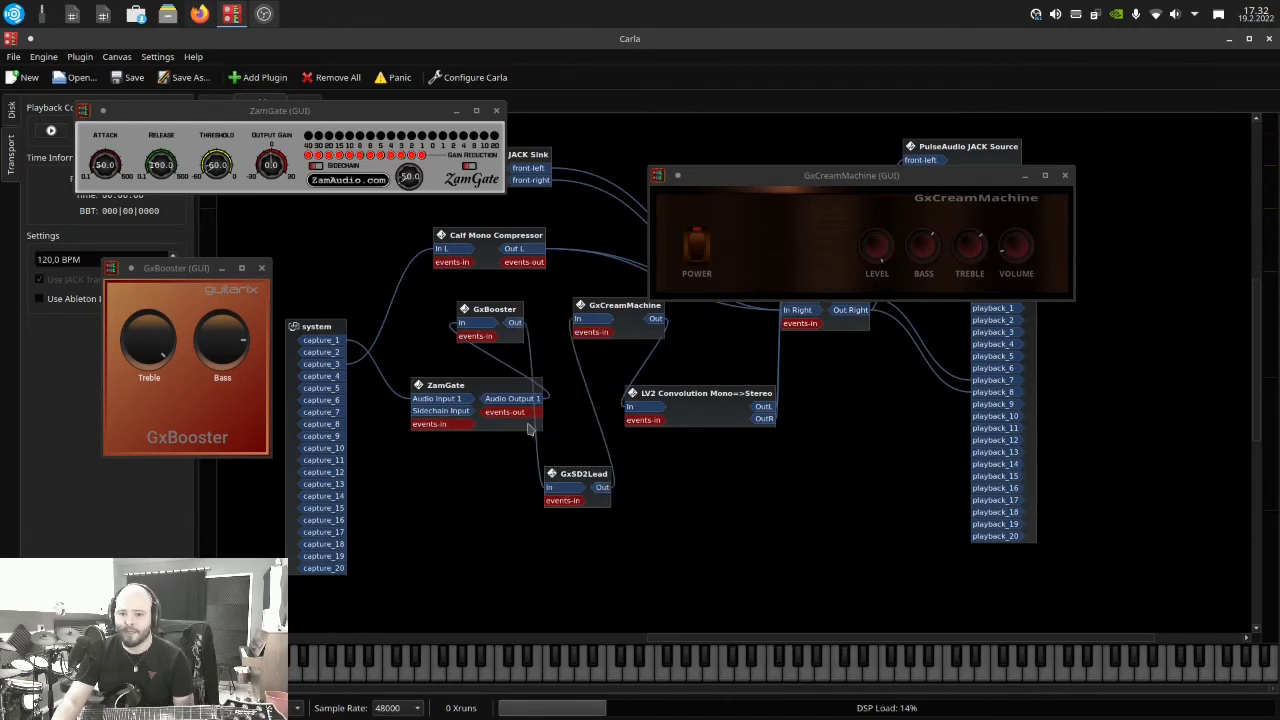
# Open GxSD2Lead's interface from the rack and place its window in the patchbay view, beside the rearranged ZamGate and GxBooster windows
pyautogui.moveTo(238, 110); pyautogui.dragTo(222, 158)
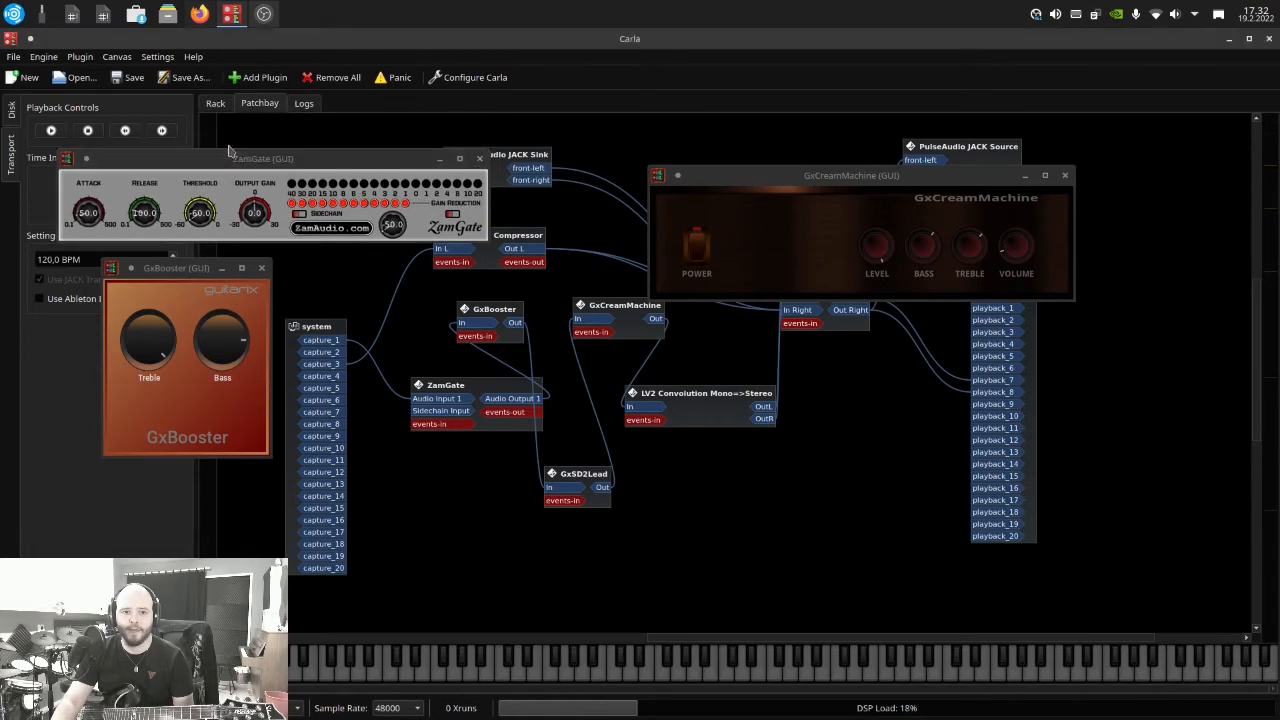
pyautogui.click(215, 103)
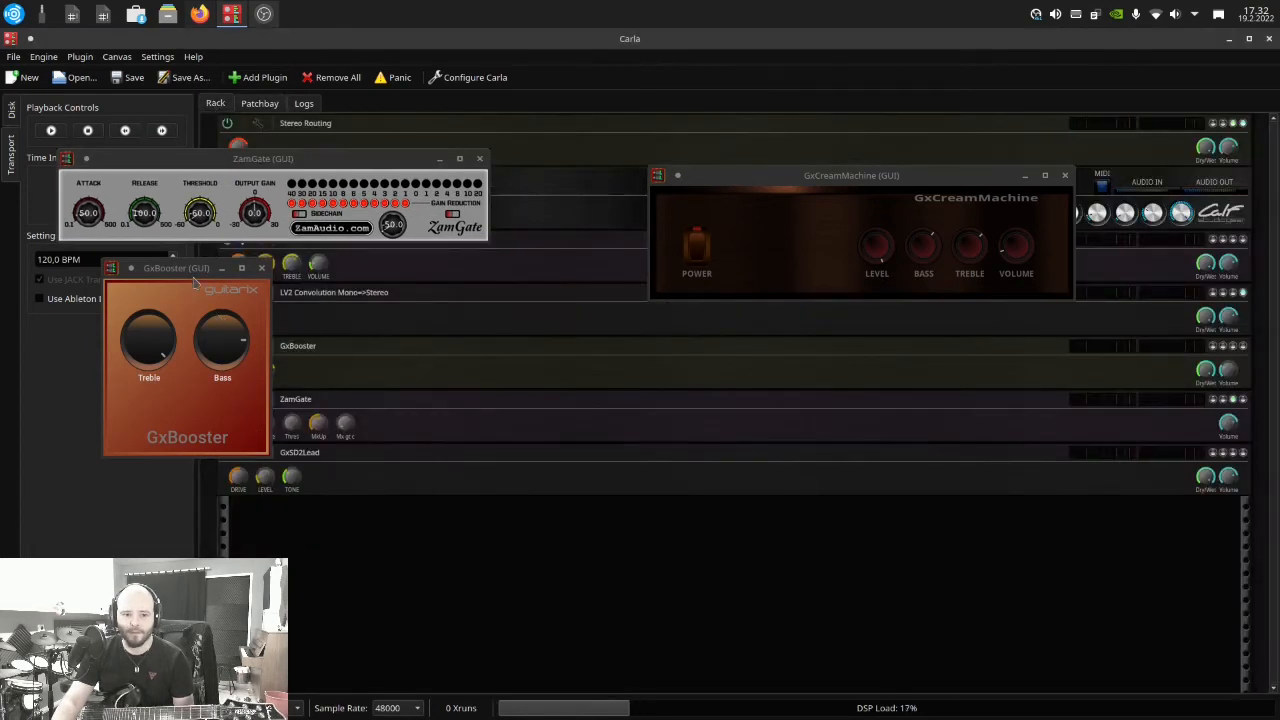
pyautogui.moveTo(190, 269); pyautogui.dragTo(146, 255)
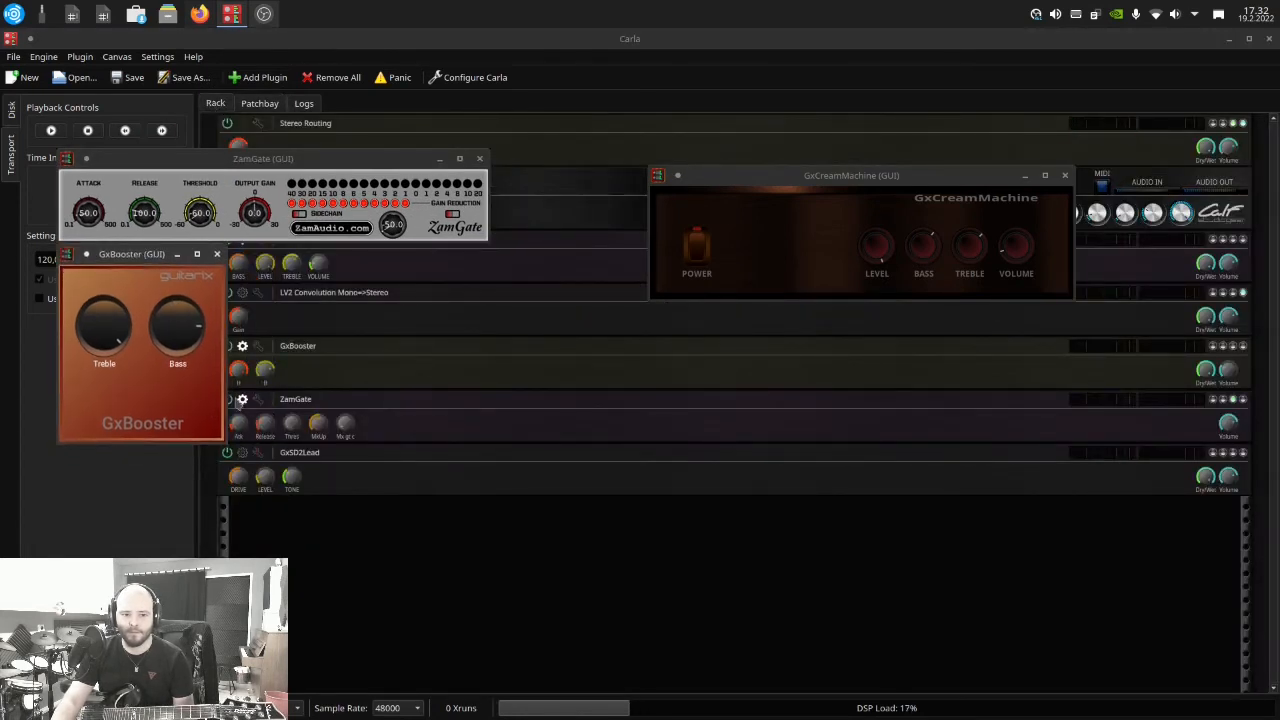
pyautogui.click(243, 452)
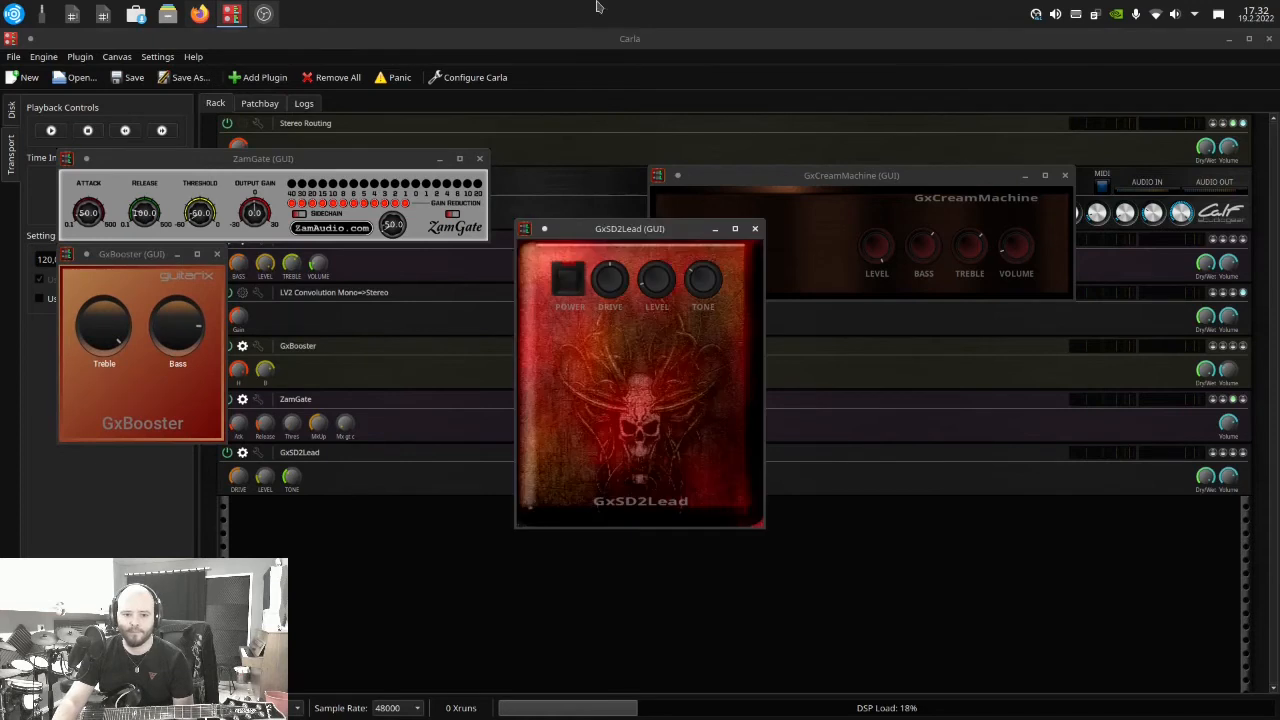
pyautogui.click(262, 103)
pyautogui.moveTo(615, 238); pyautogui.dragTo(407, 299)
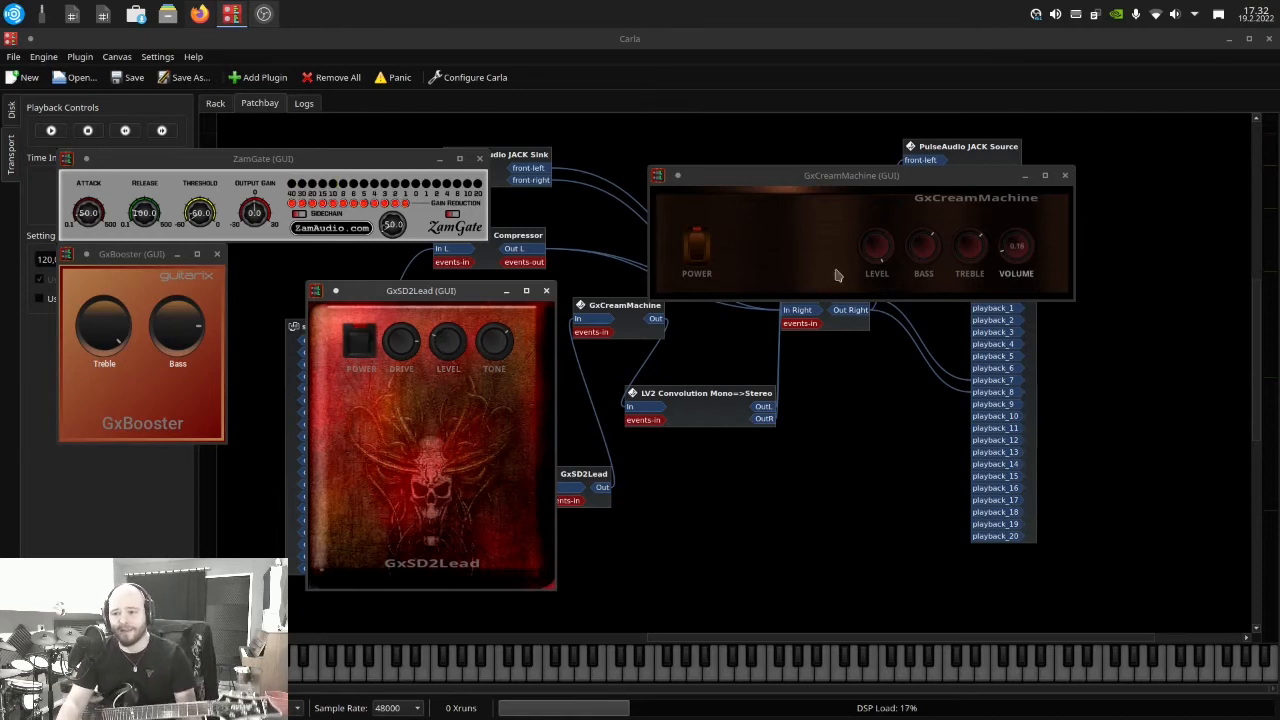
# Set GxCreamMachine's bass to 0.82 and its level to 0.84
pyautogui.moveTo(918, 264); pyautogui.dragTo(915, 235)
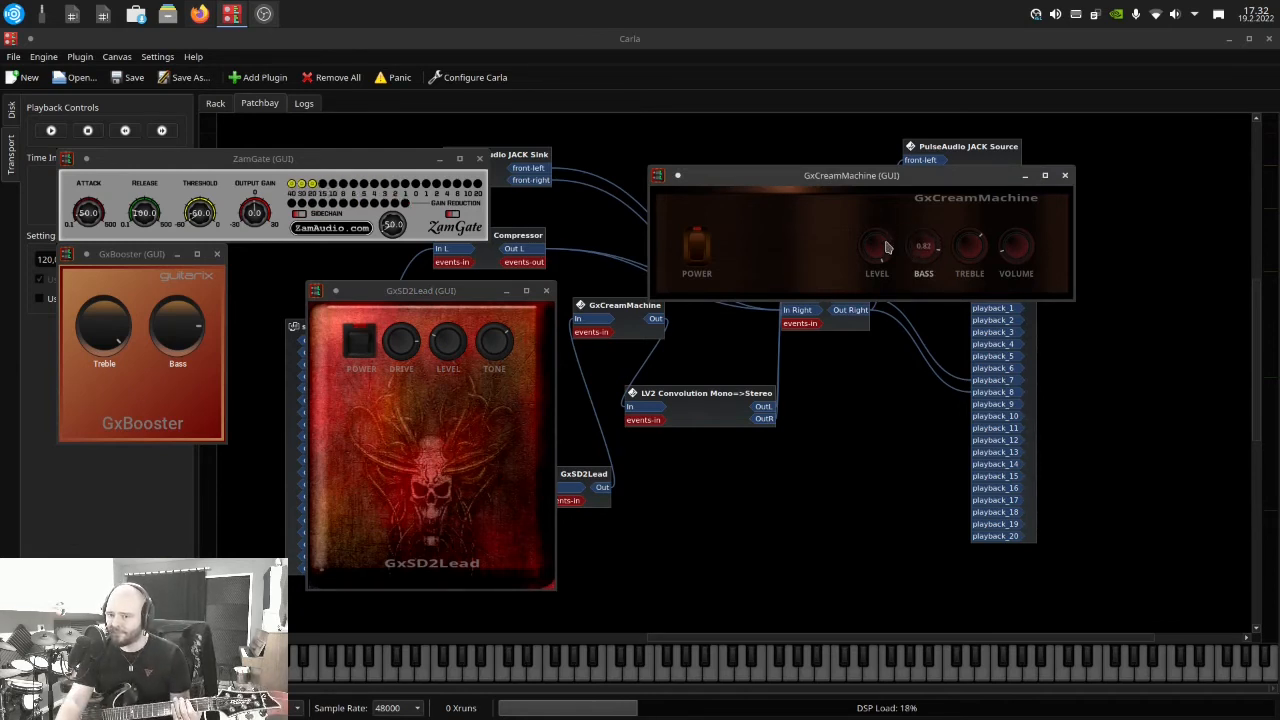
pyautogui.moveTo(875, 261); pyautogui.dragTo(874, 263)
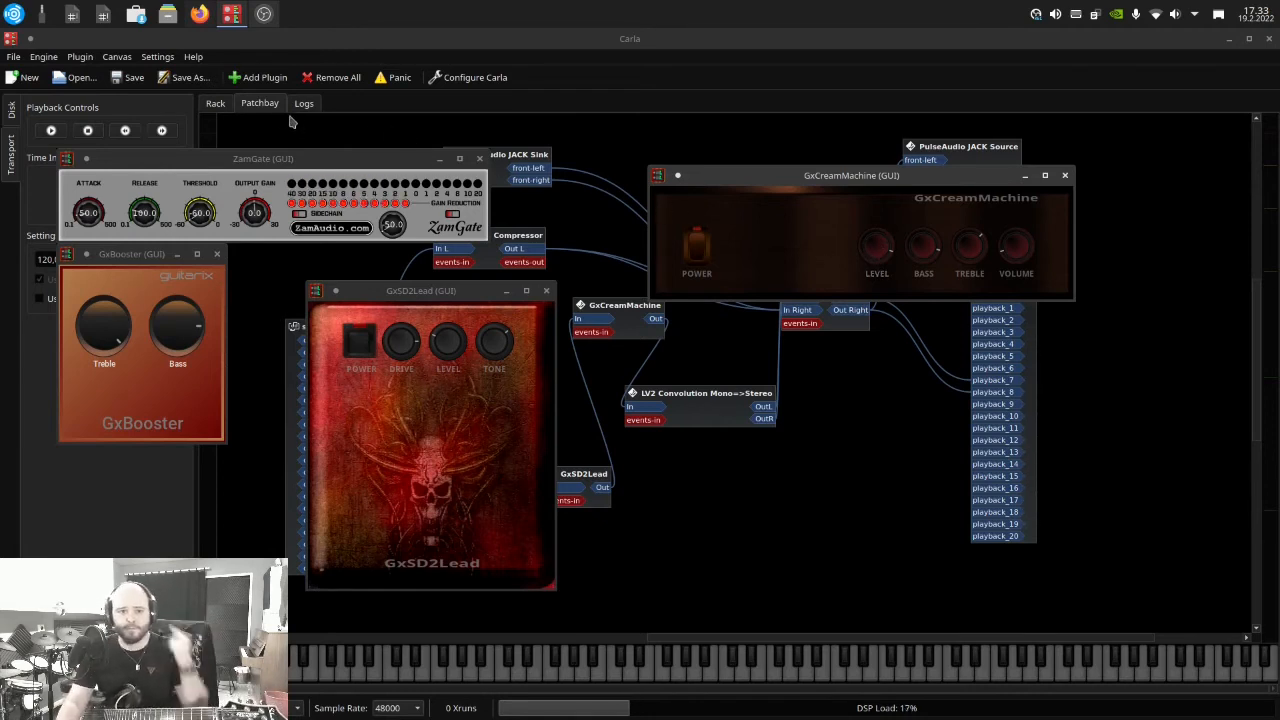
# Search the plugins for "rev", add GxReverb-Stereo and place its block below Stereo Routing in the patchbay
pyautogui.click(218, 104)
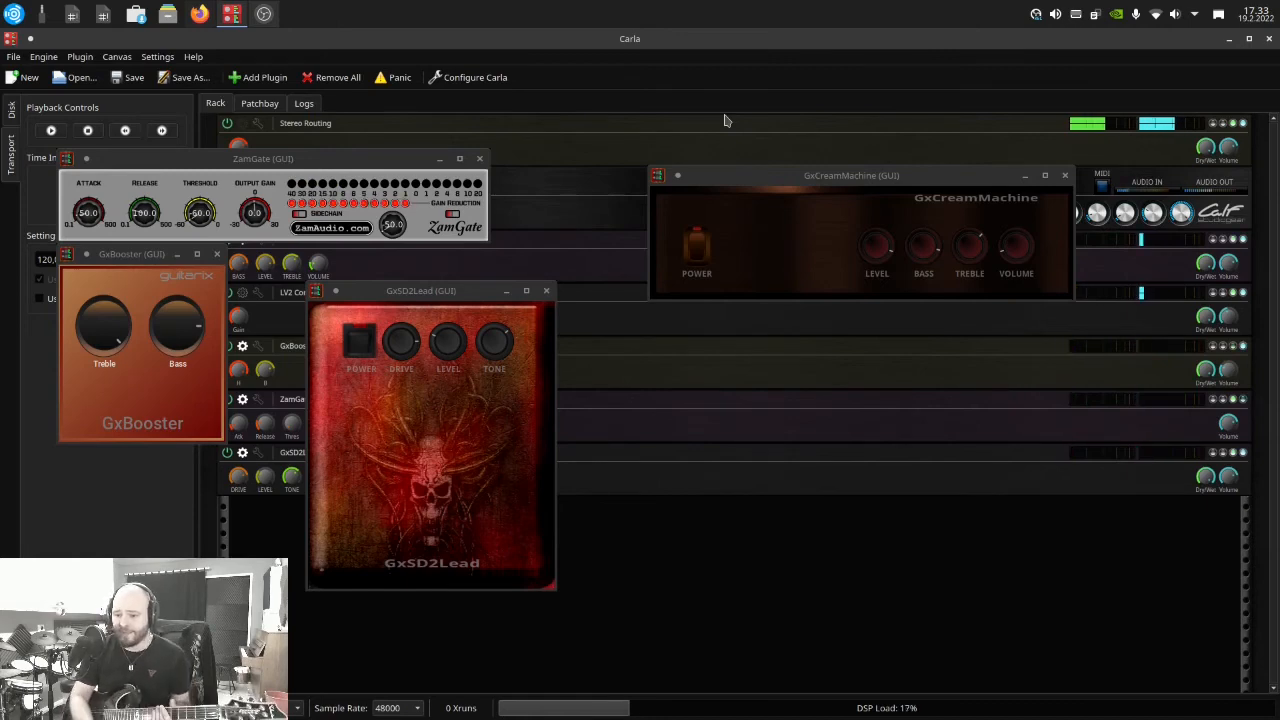
pyautogui.click(259, 106)
pyautogui.click(262, 78)
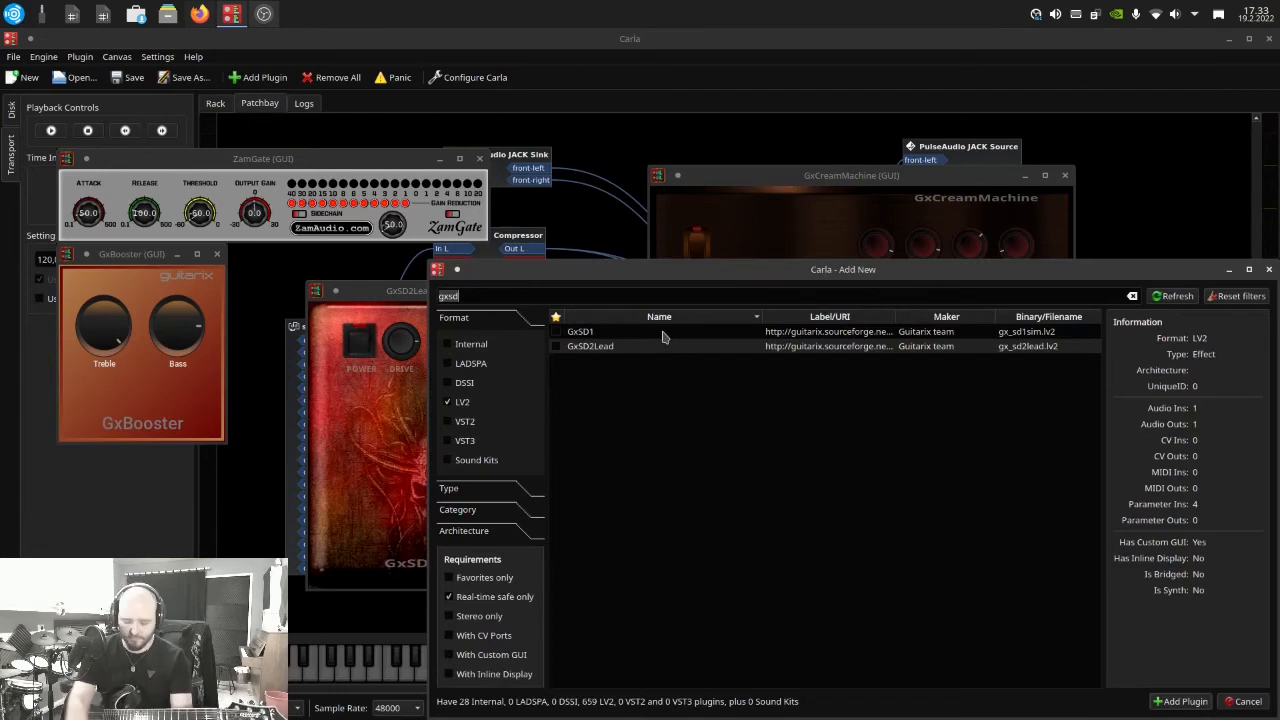
pyautogui.write('rev')
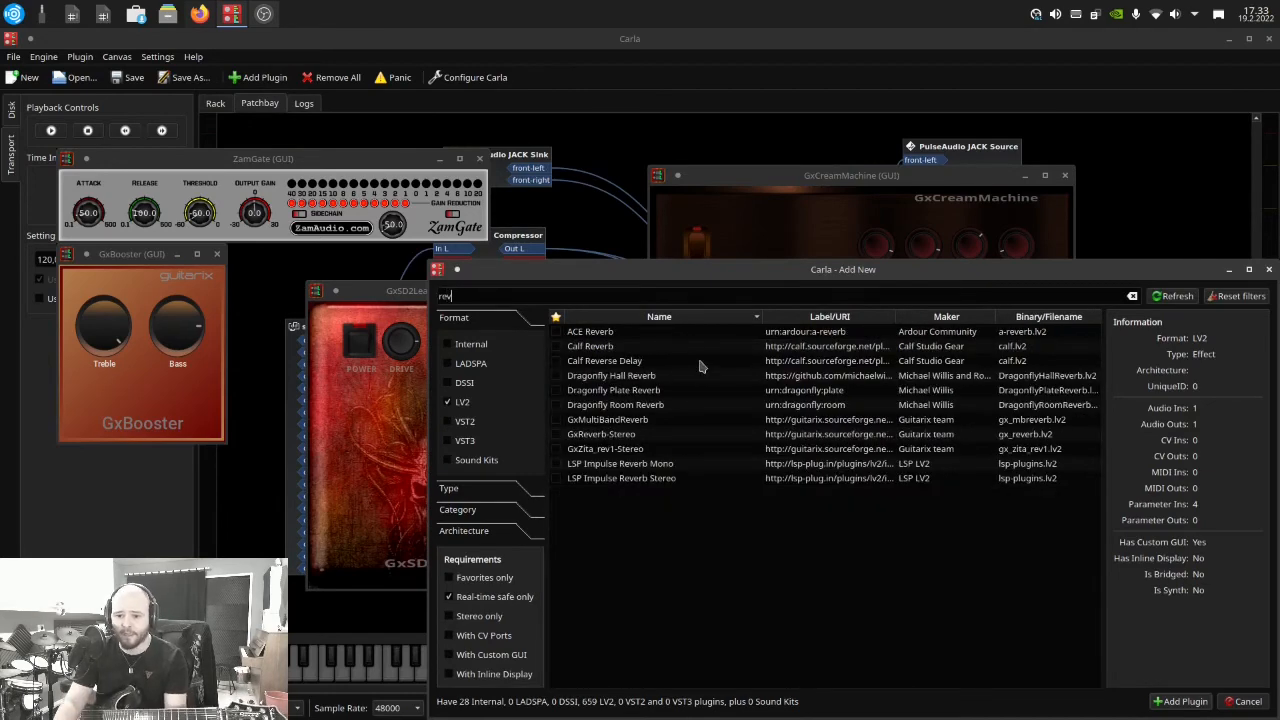
pyautogui.doubleClick(624, 438)
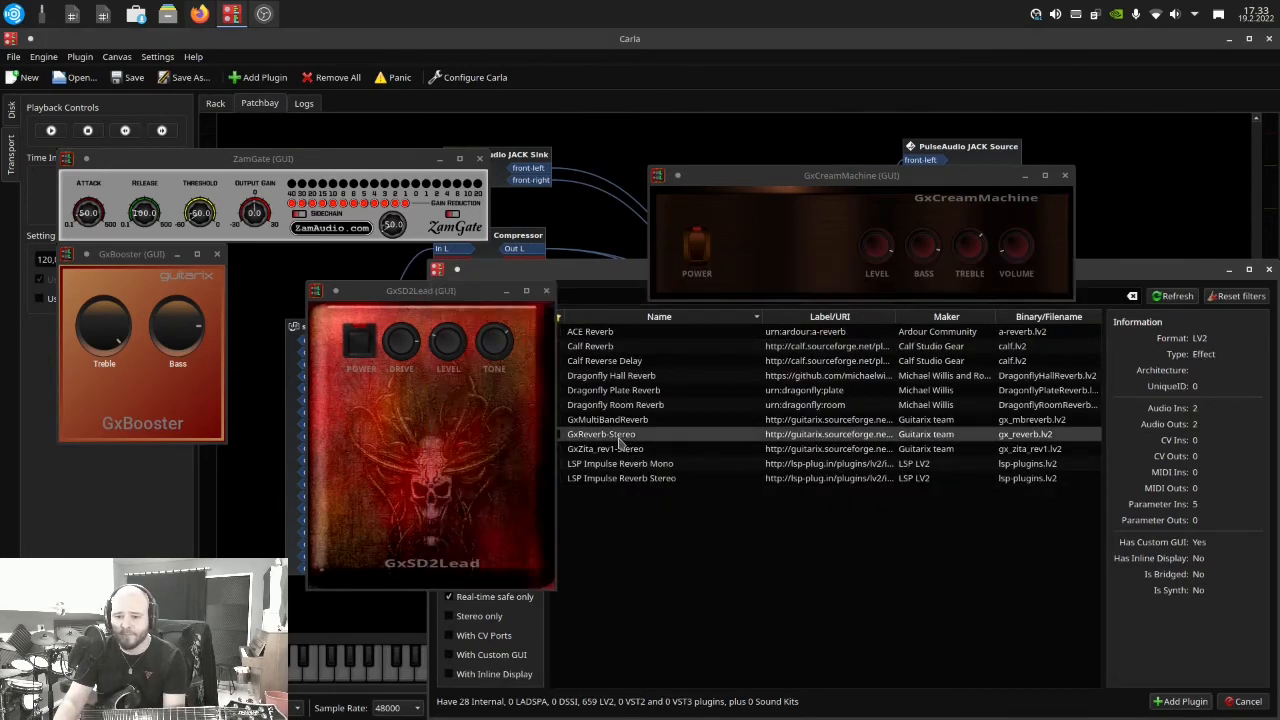
pyautogui.moveTo(590, 290); pyautogui.dragTo(866, 441)
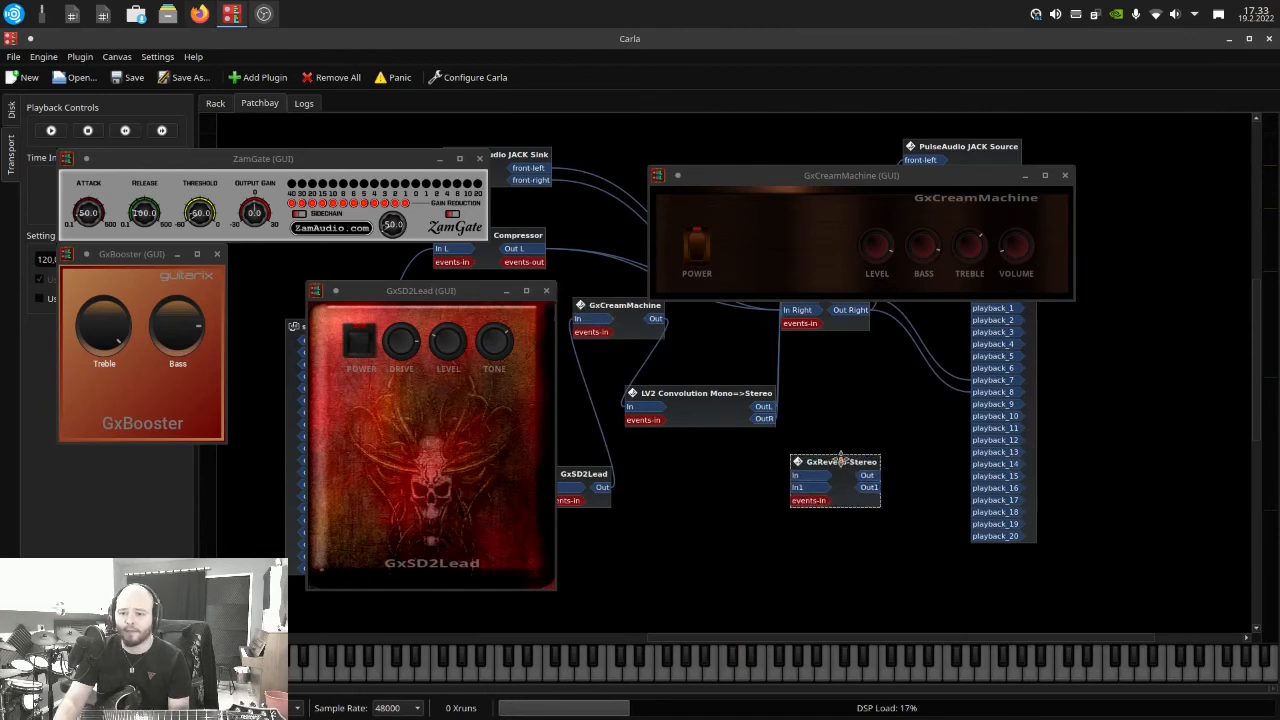
# Move the GxCreamMachine window off Stereo Routing, and spread the Stereo Routing and LV2 Convolution blocks farther apart
pyautogui.moveTo(806, 180); pyautogui.dragTo(931, 98)
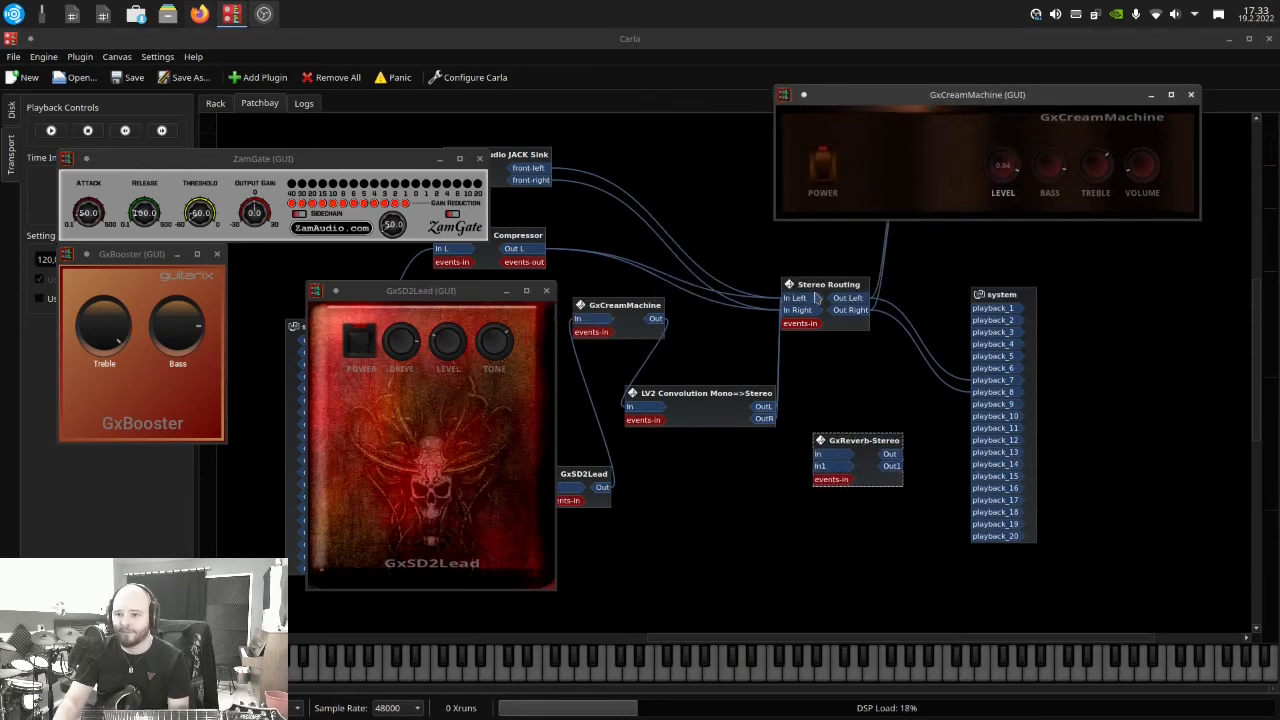
pyautogui.moveTo(795, 312); pyautogui.dragTo(858, 315)
pyautogui.moveTo(712, 401); pyautogui.dragTo(700, 402)
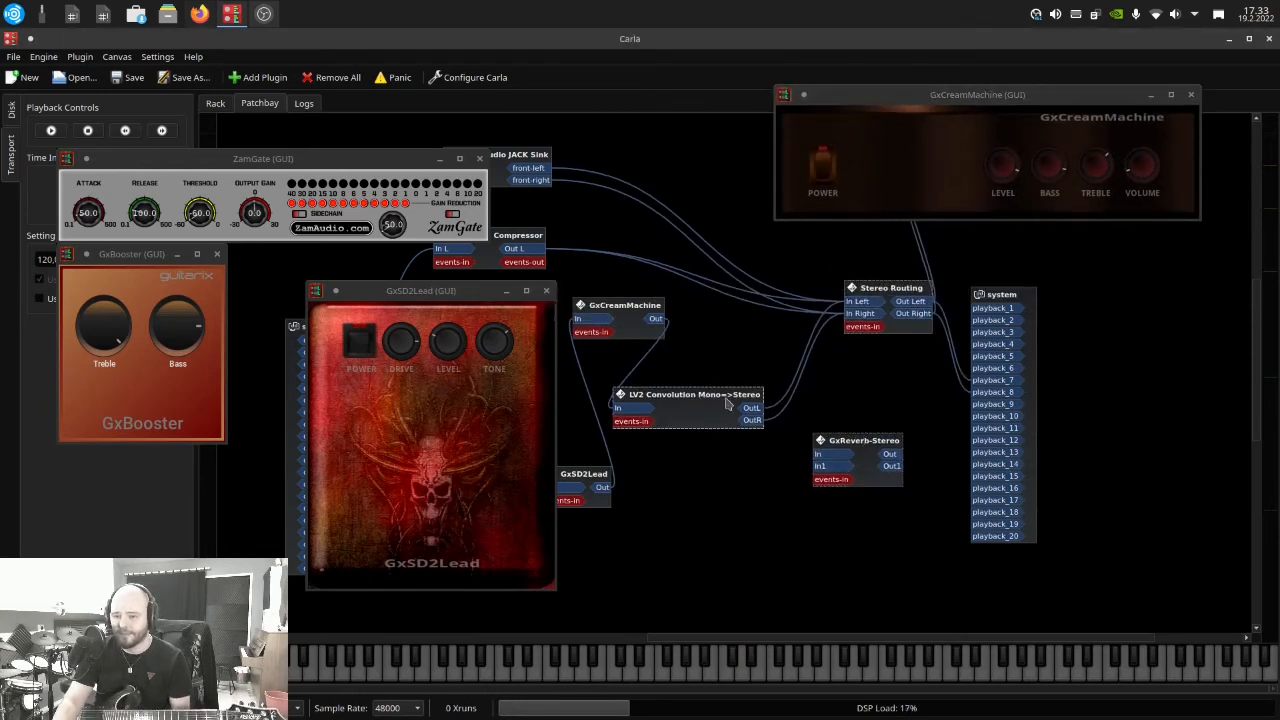
# Disconnect both outputs of LV2 Convolution Mono=>Stereo, OutL and OutR, from Stereo Routing
pyautogui.rightClick(759, 410)
pyautogui.click(786, 436)
pyautogui.rightClick(757, 427)
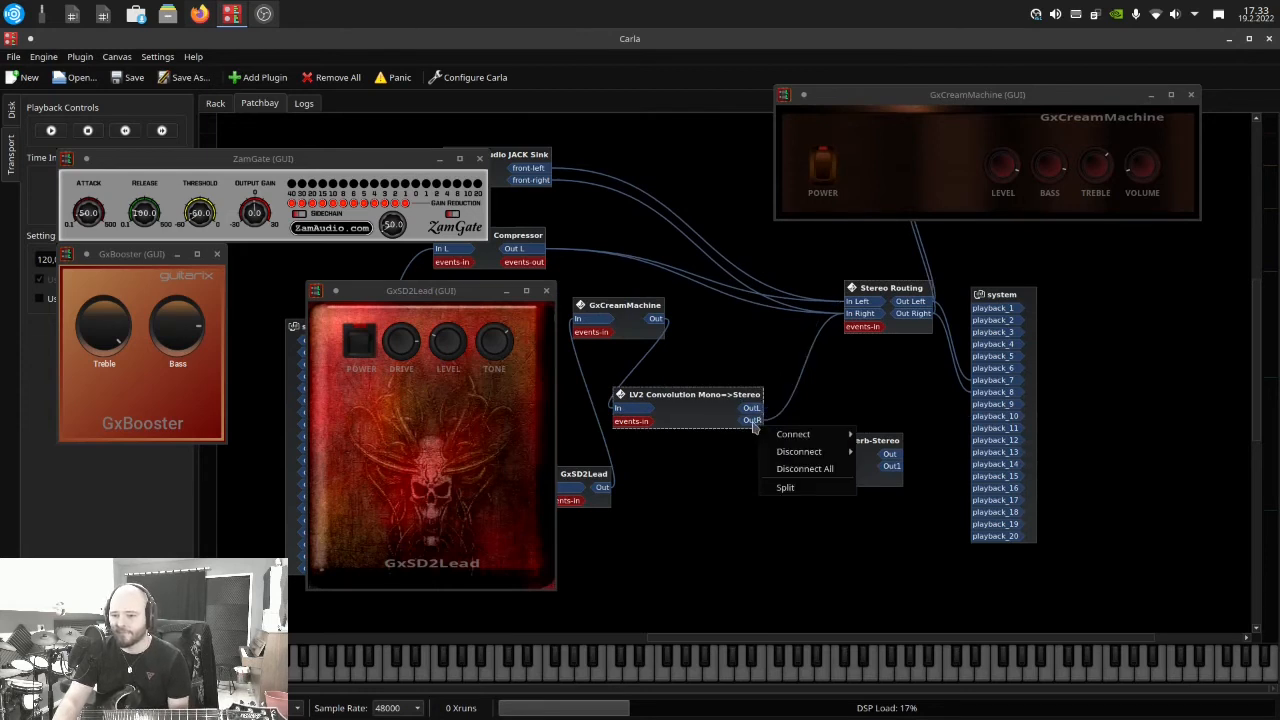
pyautogui.click(755, 421)
pyautogui.rightClick(756, 424)
pyautogui.click(772, 450)
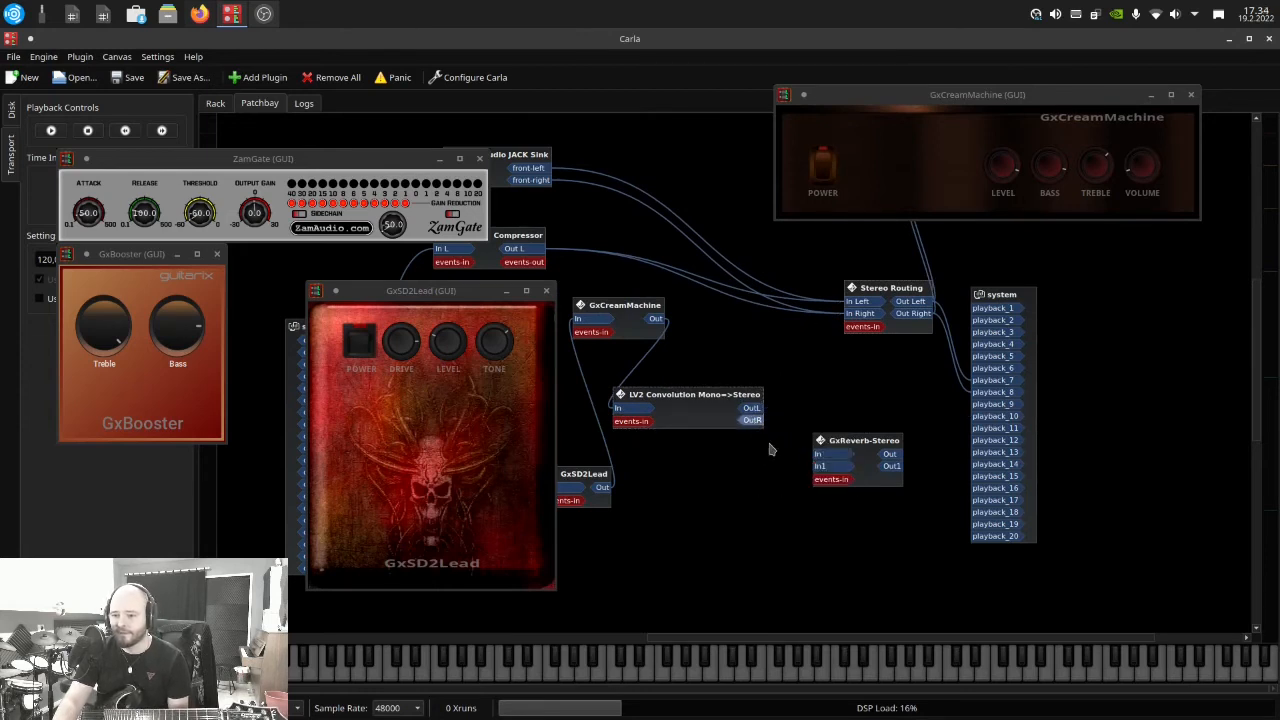
# Wire LV2 Convolution's OutL and OutR into GxReverb-Stereo's In and In1, and the reverb's two outputs into Stereo Routing's left and right inputs
pyautogui.moveTo(751, 408); pyautogui.dragTo(846, 453)
pyautogui.moveTo(756, 420); pyautogui.dragTo(852, 314)
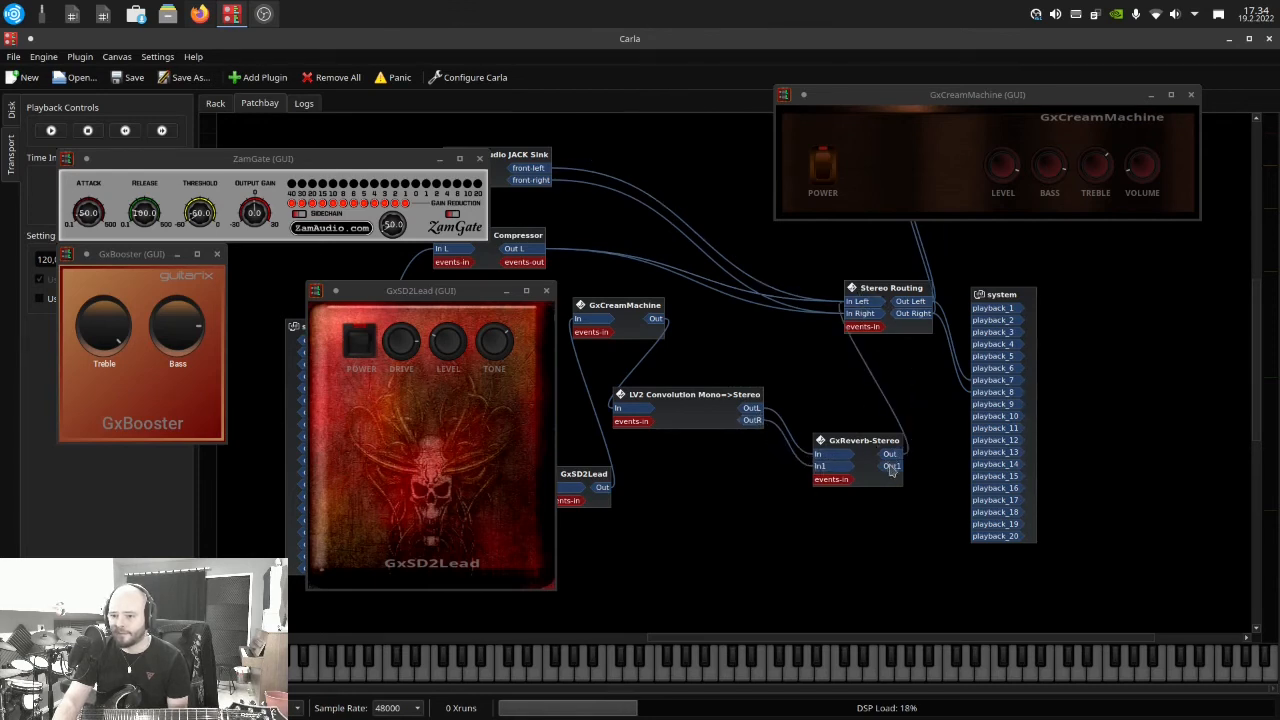
pyautogui.moveTo(892, 466); pyautogui.dragTo(855, 301)
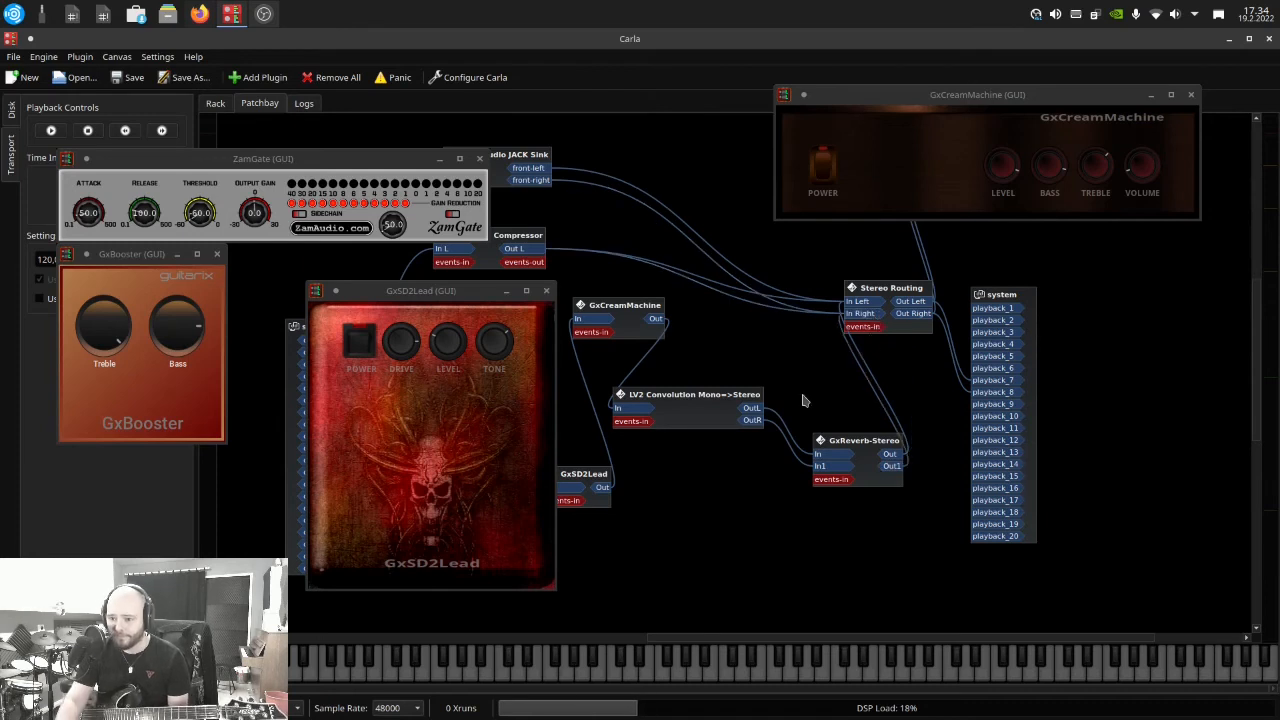
# Open GxReverb-Stereo's interface from the rack, placing its window beside GxSD2Lead in the patchbay view, and set Dry/Wet to 25.50
pyautogui.click(215, 103)
pyautogui.click(242, 506)
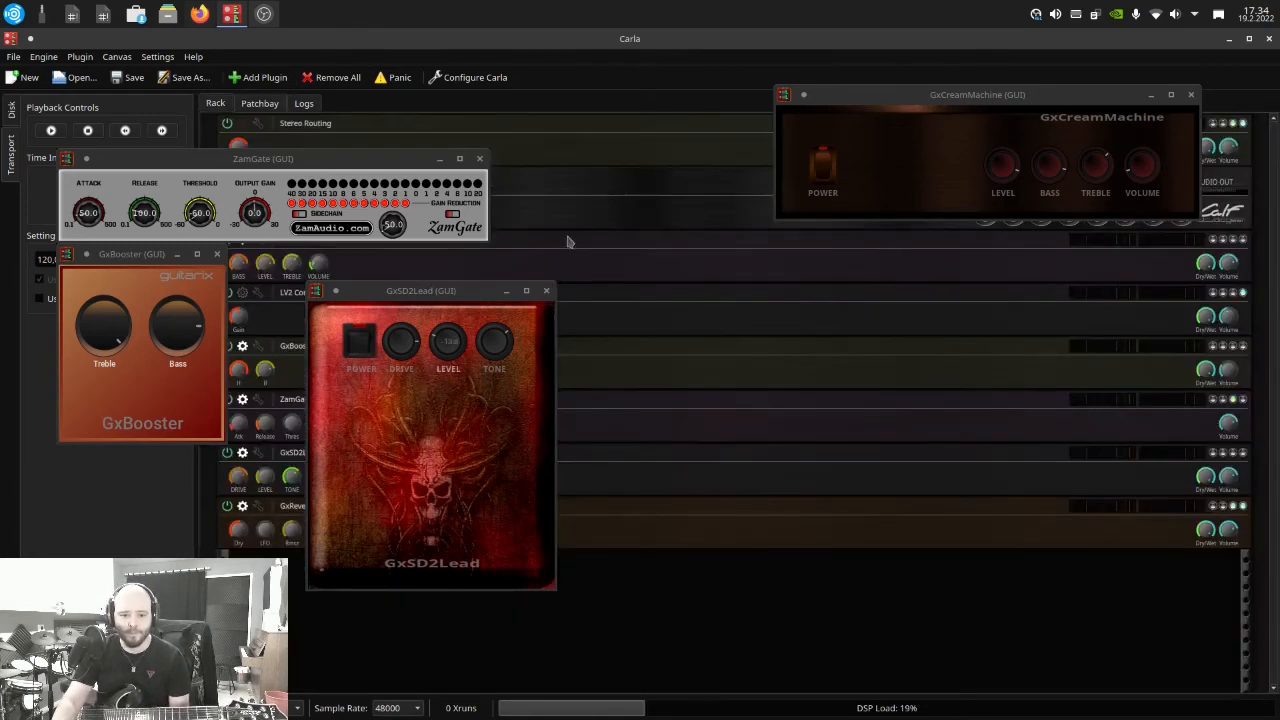
pyautogui.click(256, 104)
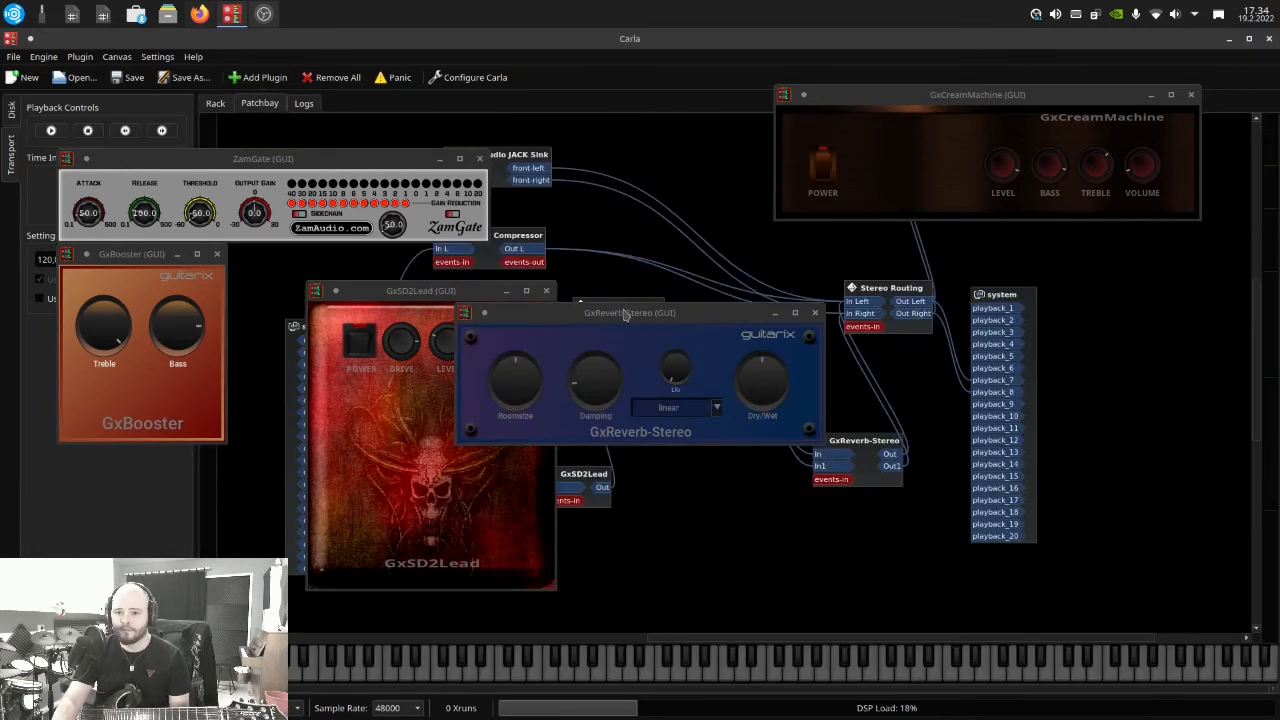
pyautogui.moveTo(621, 306); pyautogui.dragTo(851, 343)
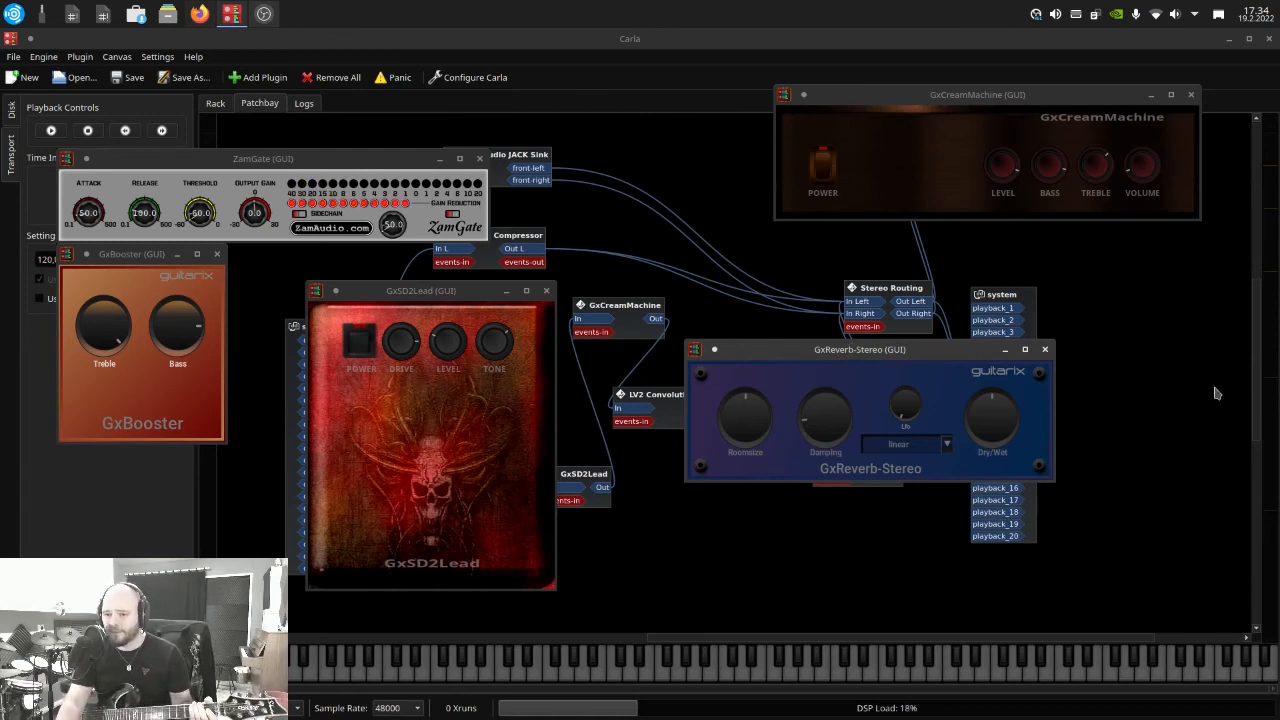
pyautogui.moveTo(992, 420); pyautogui.dragTo(969, 452)
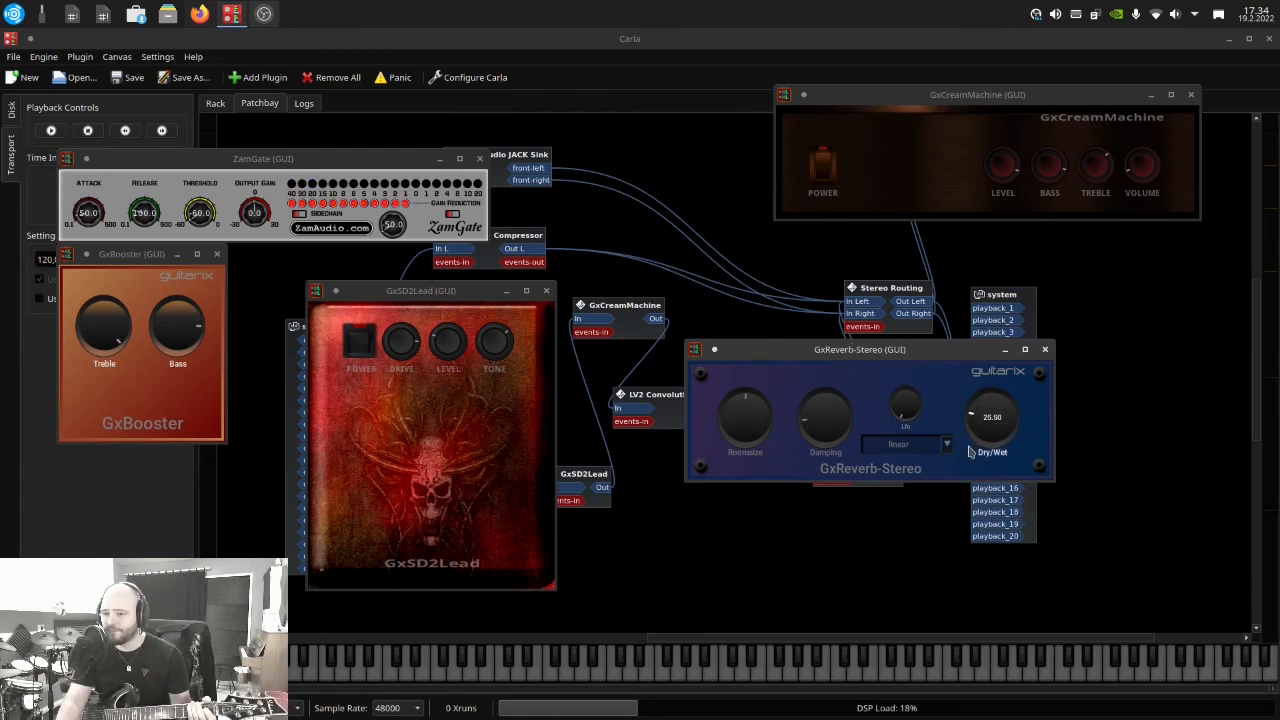